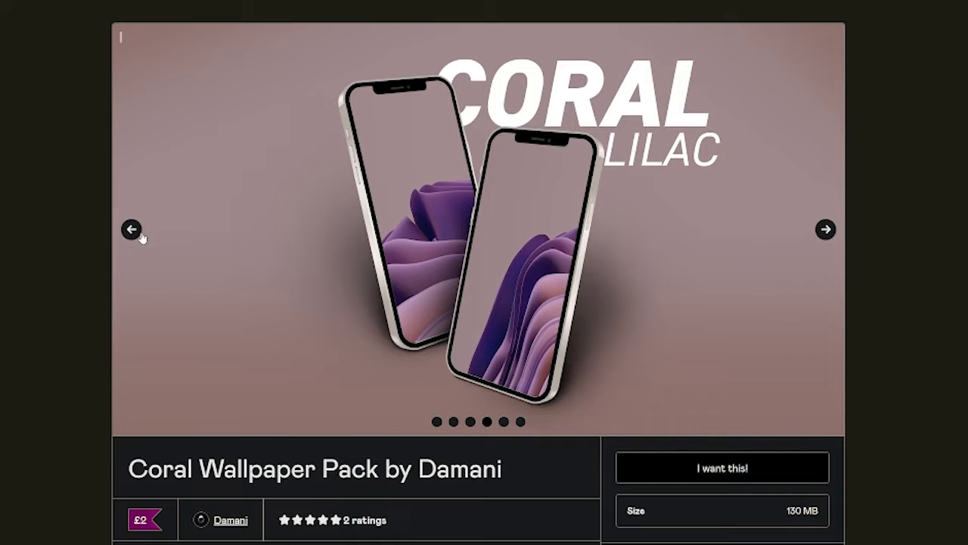
click(140, 235)
click(140, 235)
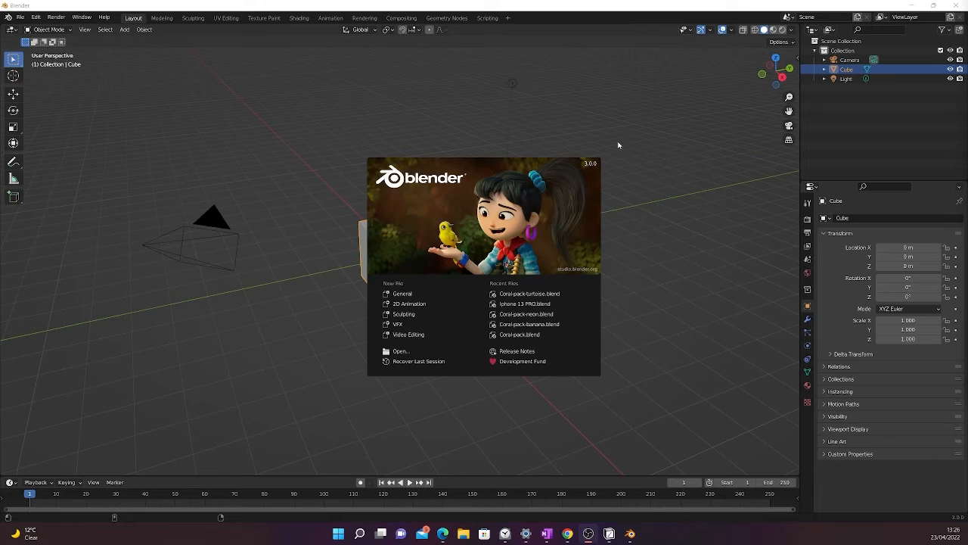
- Dismiss the splash screen and replace the default cube with a UV sphere at the origin
click(618, 143)
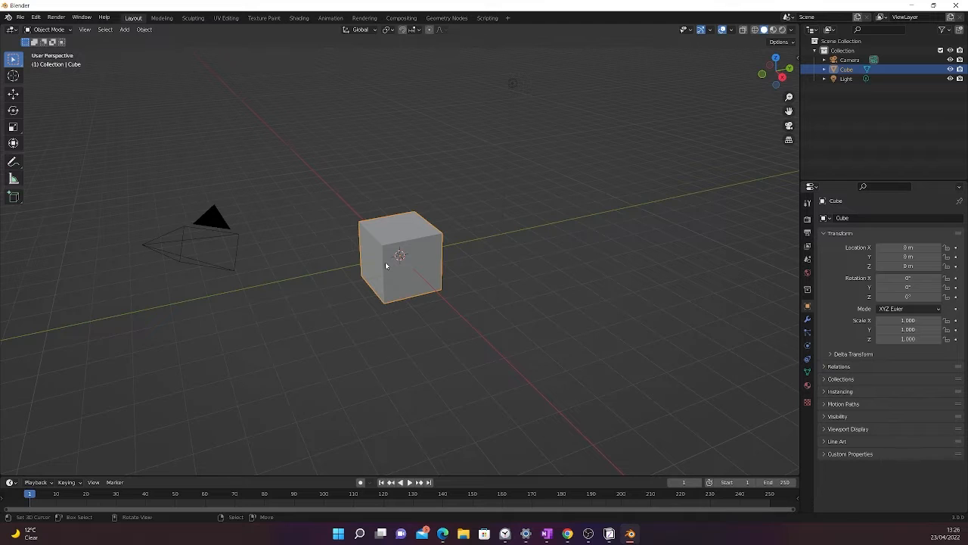
key(Delete)
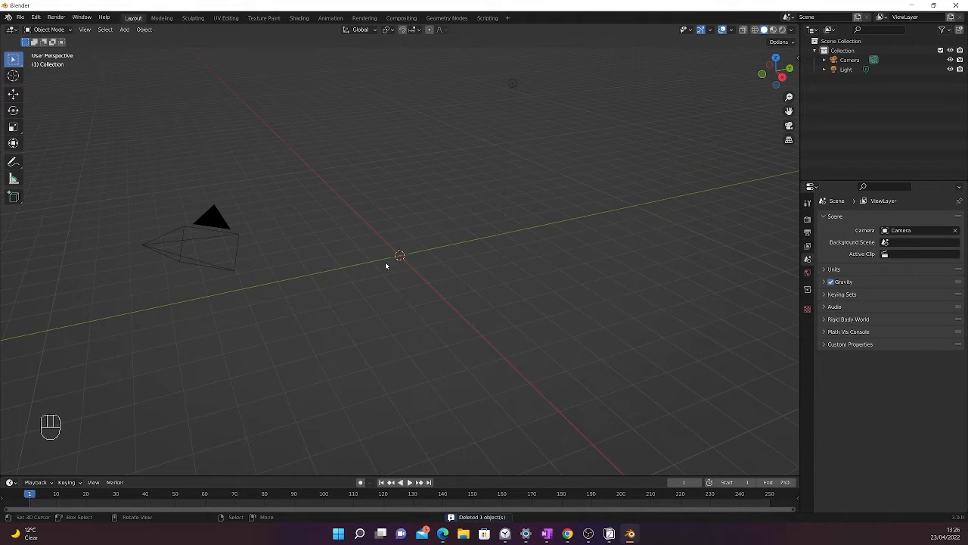
key(shift+a)
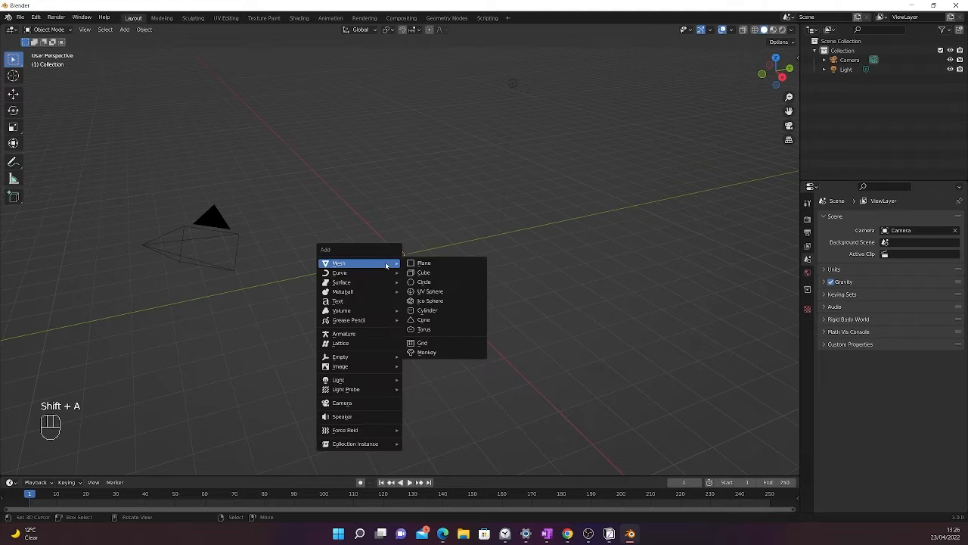
click(442, 292)
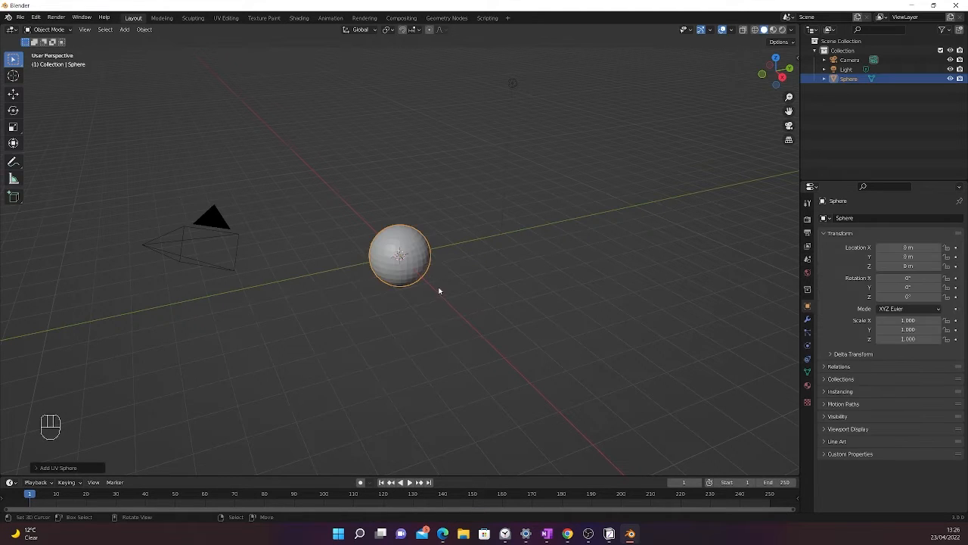
scroll(438, 290, up, 5)
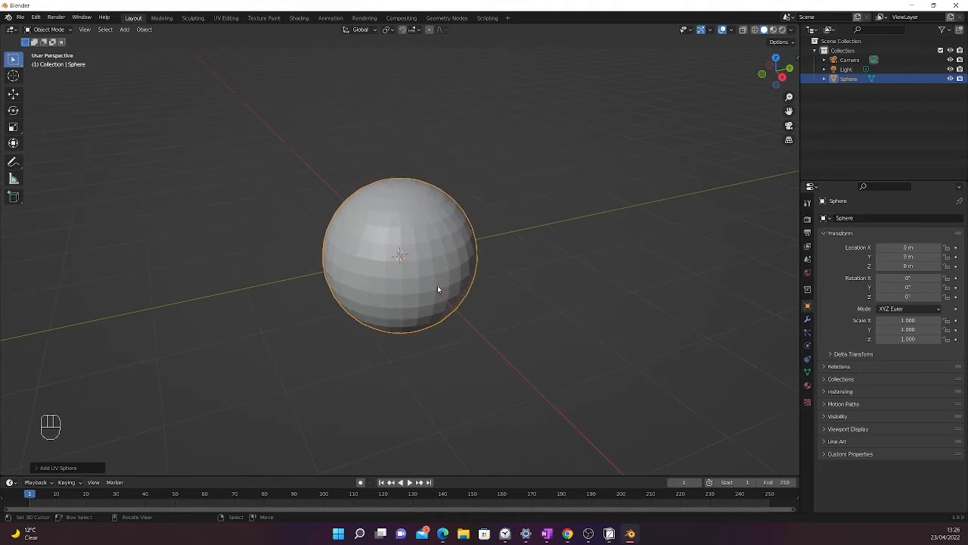
middle_drag(514, 314, 562, 283)
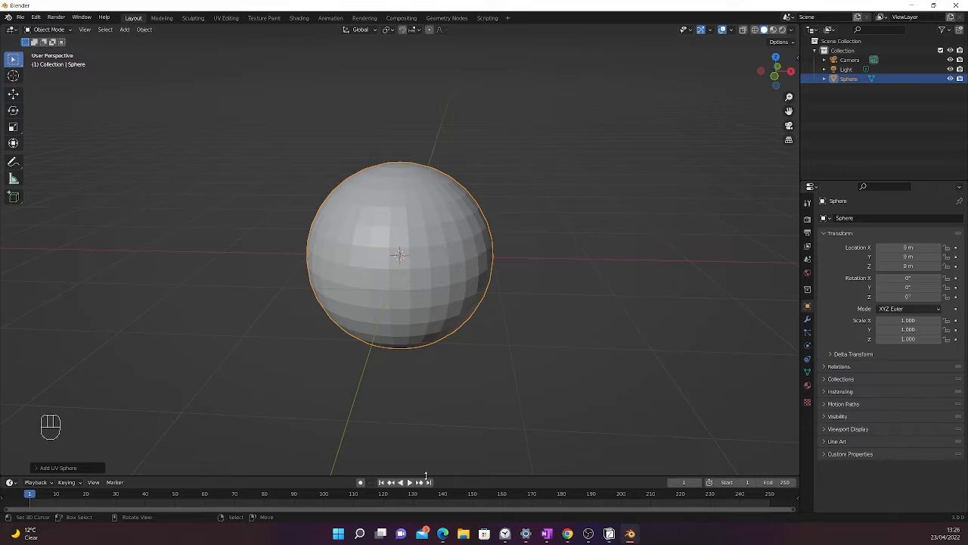
- Enlarge the timeline area to about half the window height and change it to the Shader Editor
drag(426, 475, 459, 244)
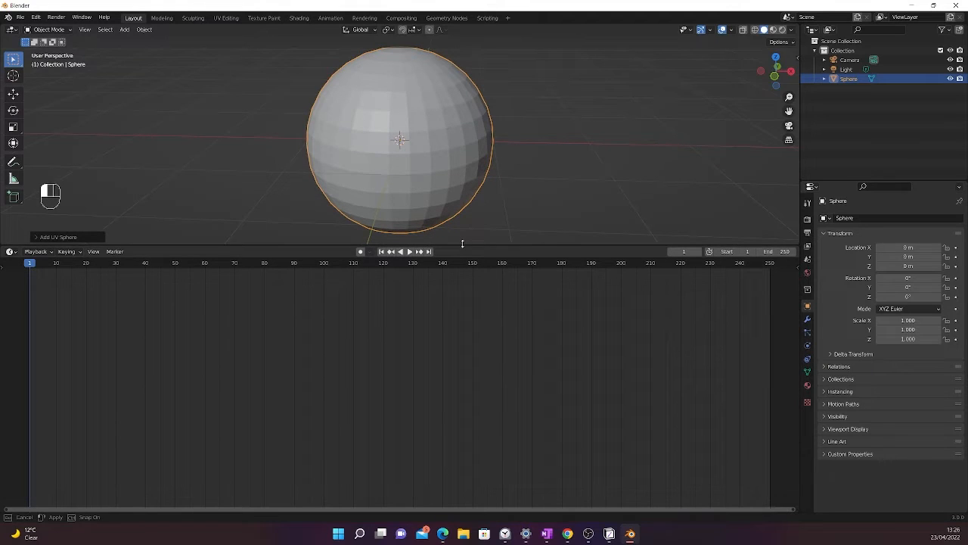
click(13, 251)
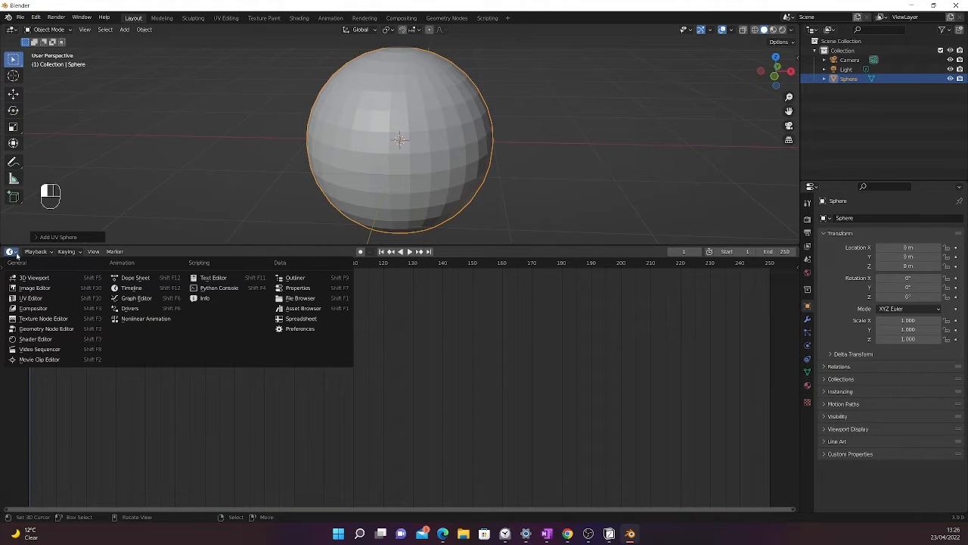
click(51, 340)
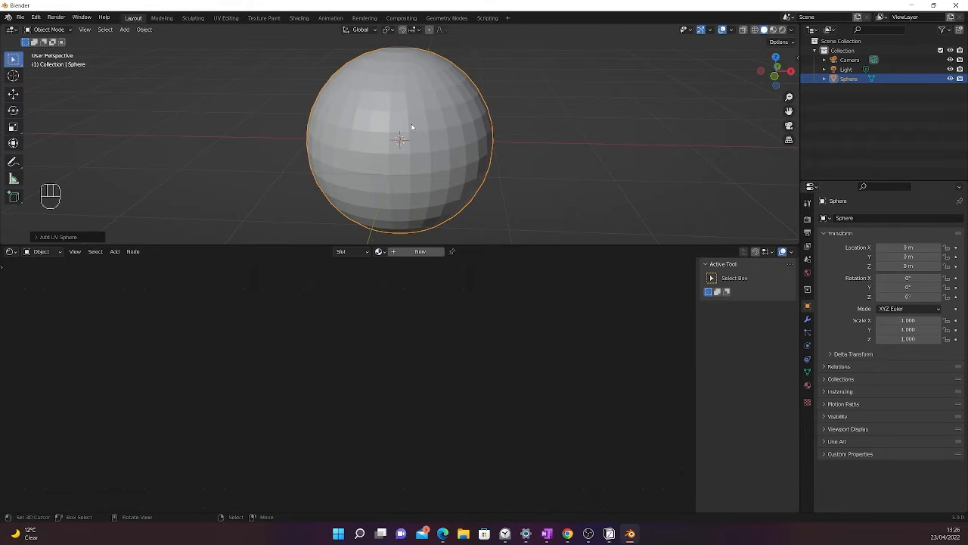
- Set the scene's render engine to Cycles
click(807, 233)
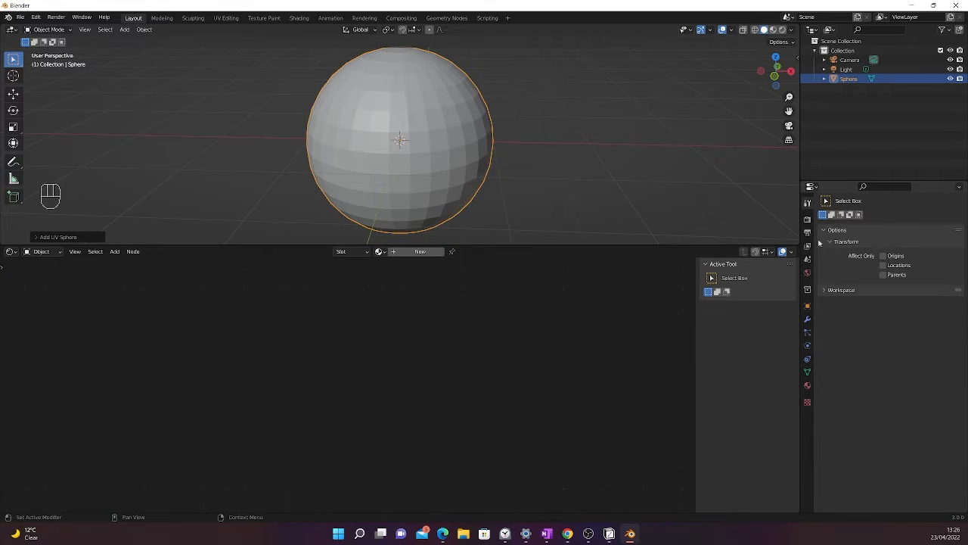
click(807, 233)
click(807, 220)
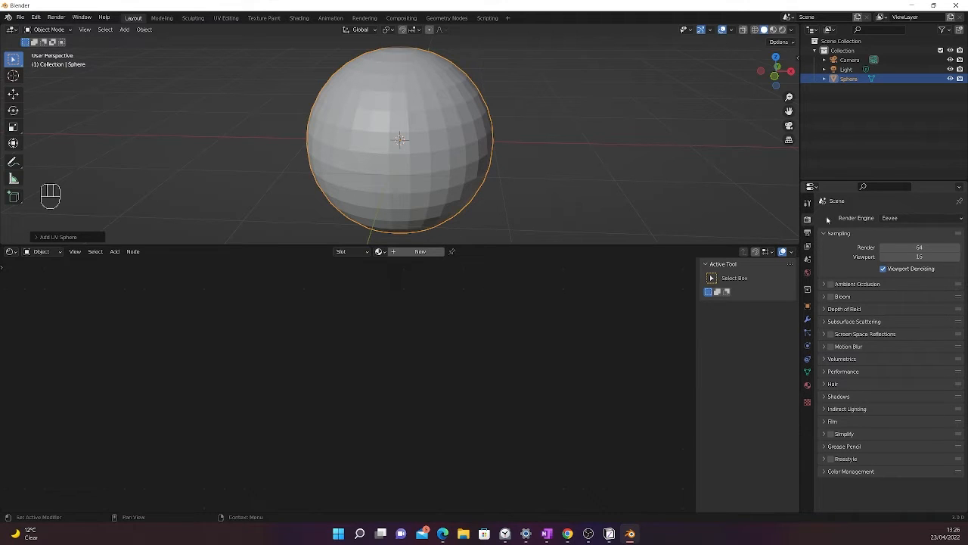
click(895, 220)
click(903, 250)
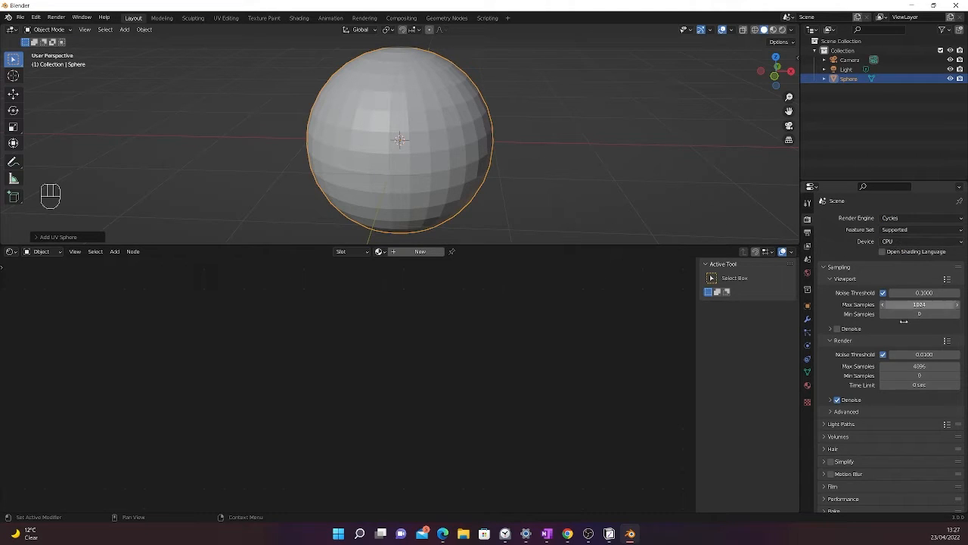
- Create a new material for the sphere and delete its Principled BSDF node
click(399, 252)
scroll(370, 352, up, 5)
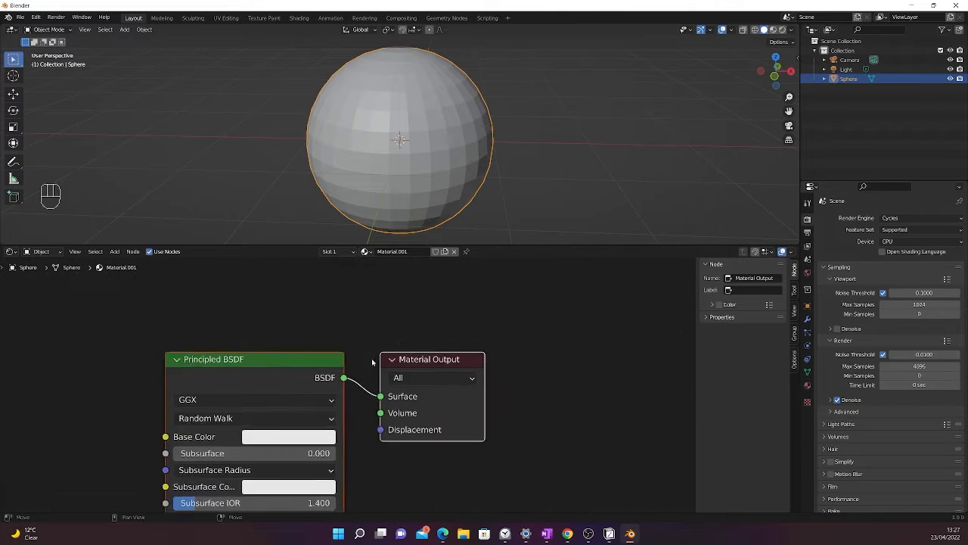
middle_drag(543, 336, 535, 361)
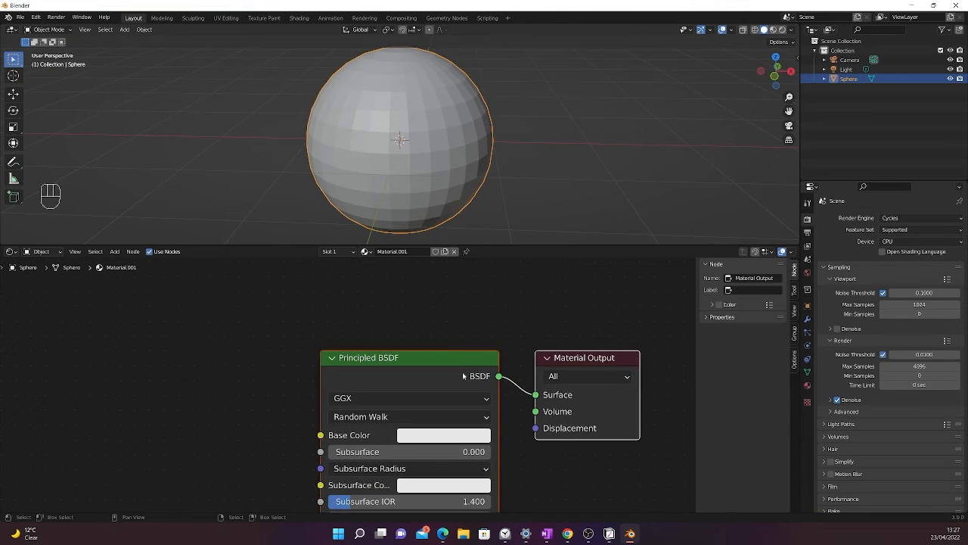
drag(463, 375, 528, 366)
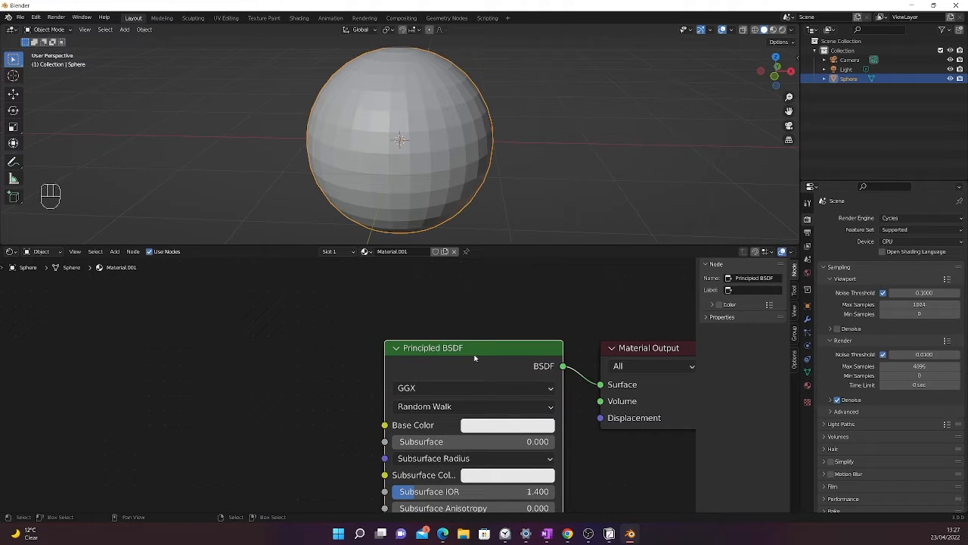
key(Delete)
middle_drag(475, 359, 356, 402)
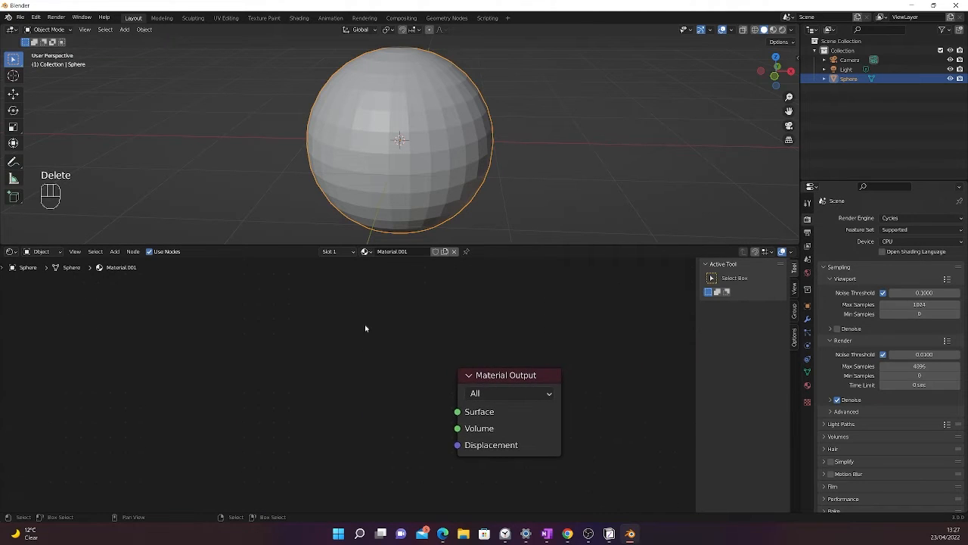
- Add a Diffuse BSDF node and connect its BSDF output to the Material Output's Surface input
key(shift)
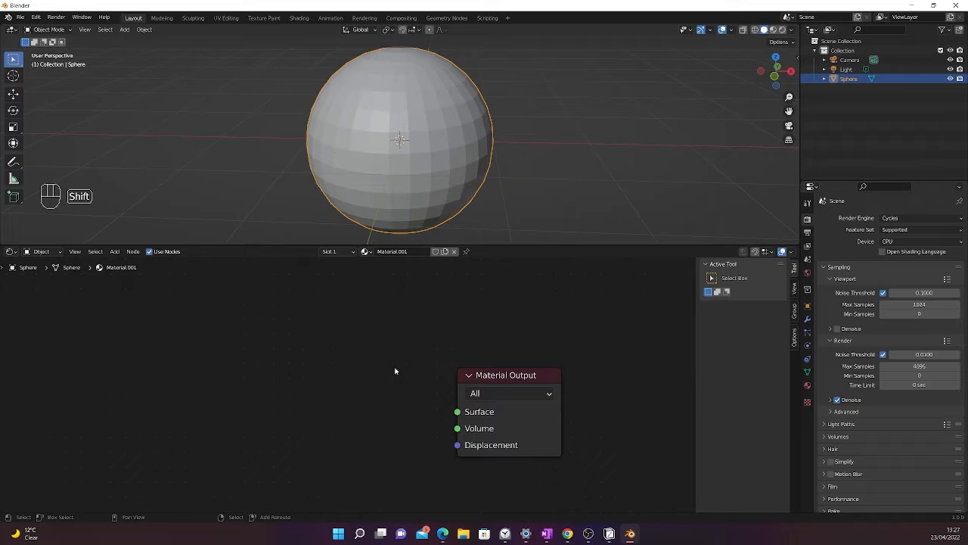
key(shift+a)
click(397, 369)
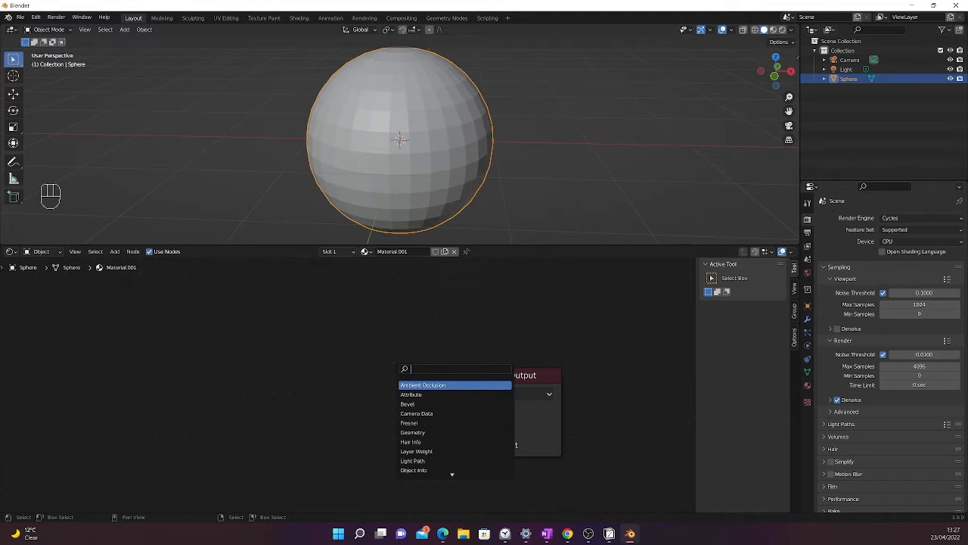
text(diff)
key(Return)
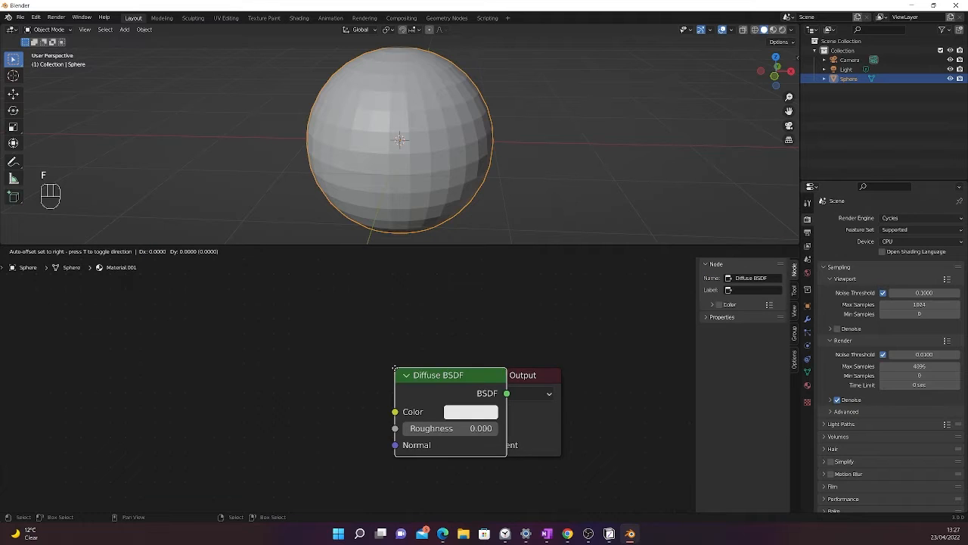
click(319, 328)
drag(422, 347, 457, 411)
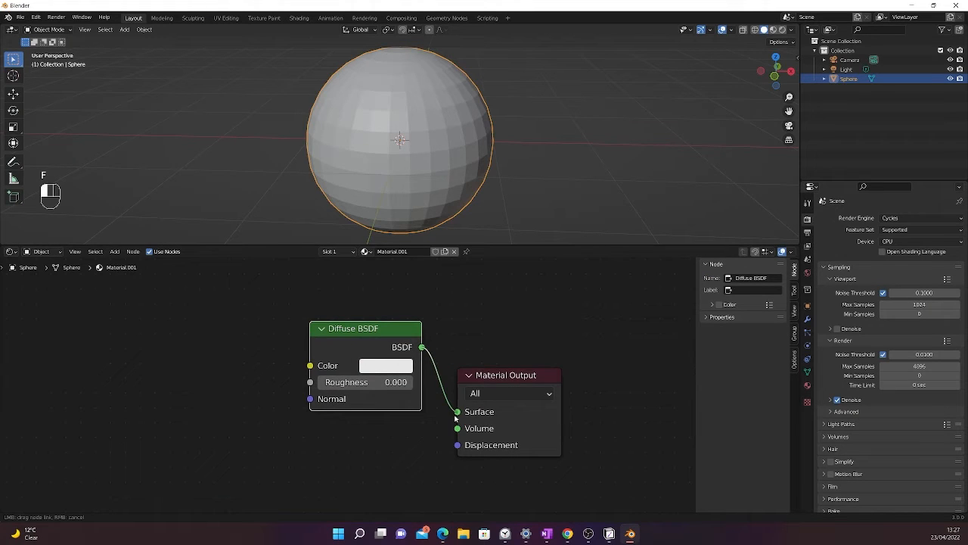
key(shift+a)
mouse_move(332, 479)
click(394, 481)
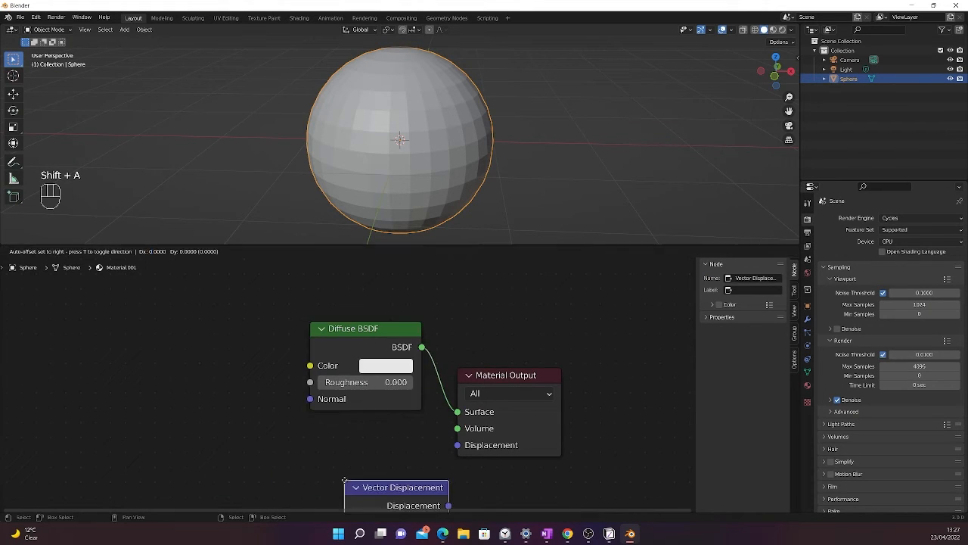
click(331, 439)
key(ctrl+z)
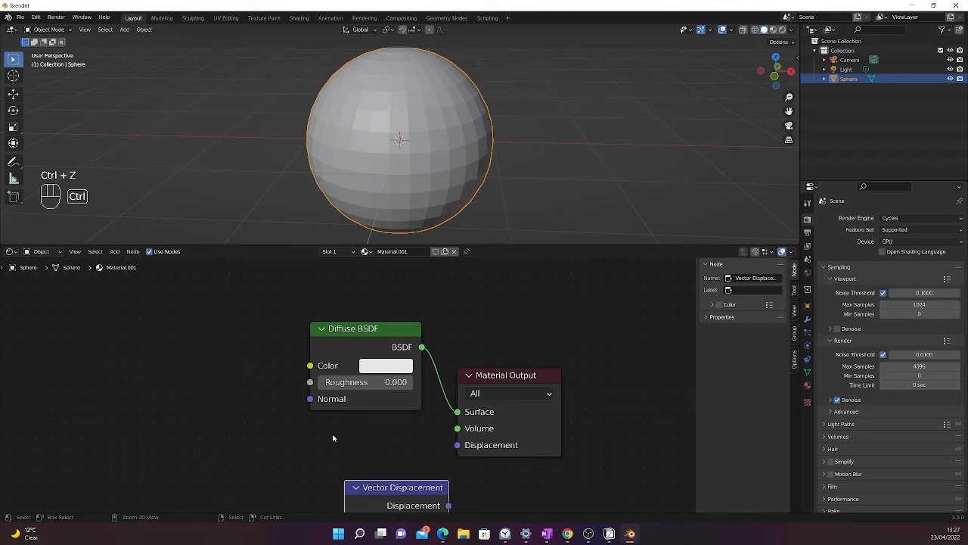
key(Delete)
- Add a Wave Texture node below the Diffuse BSDF and connect its Color output to the Material Output's Displacement input
key(shift+a)
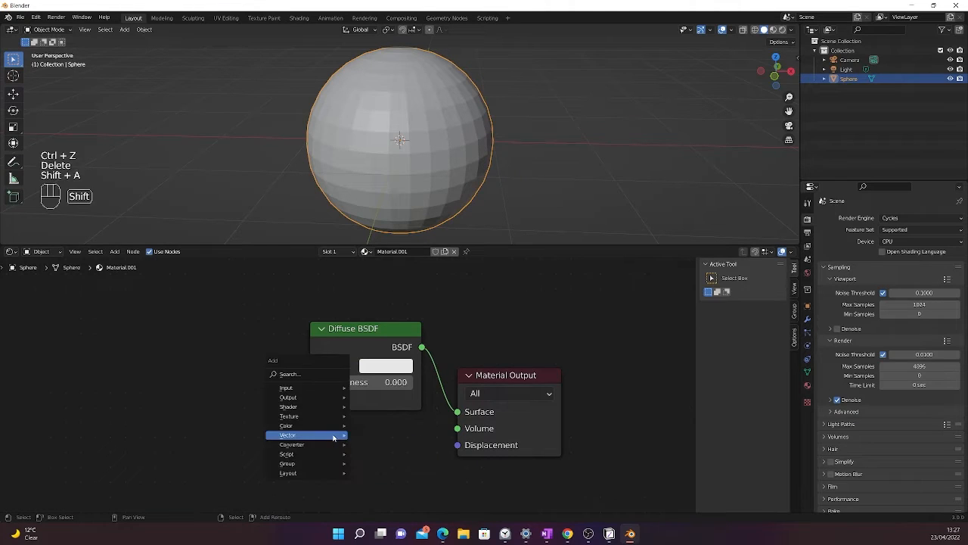
click(302, 376)
text(wave)
key(Down)
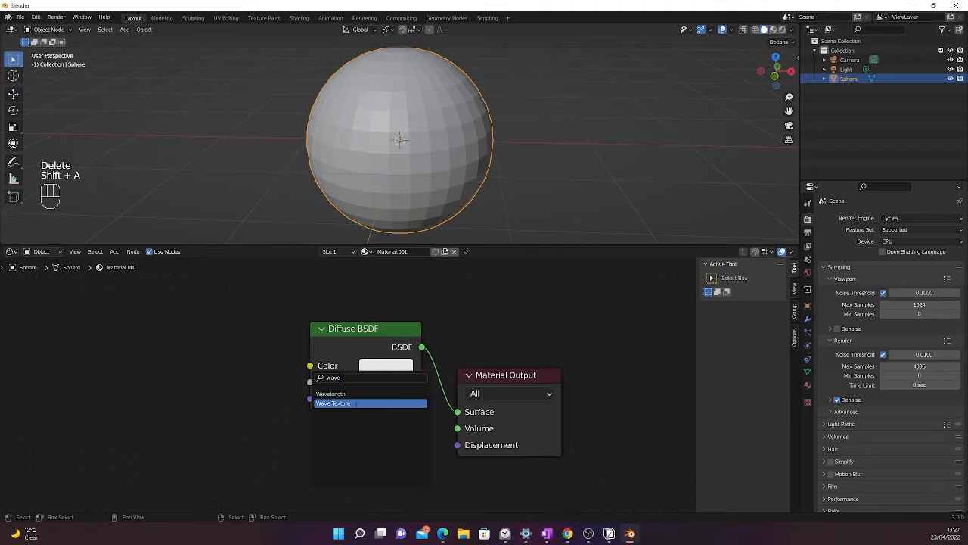
key(Return)
click(392, 433)
middle_drag(392, 434, 421, 340)
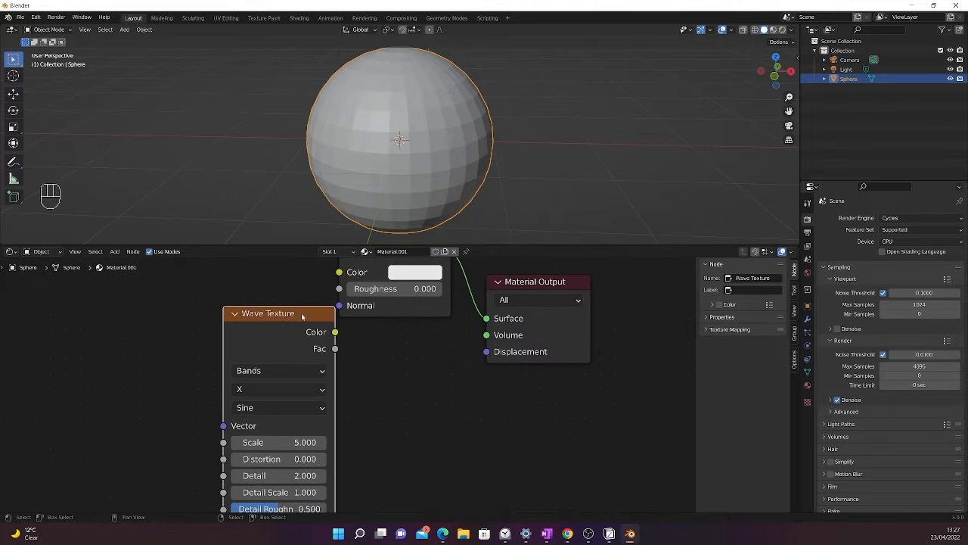
mouse_move(301, 312)
mouse_down()
mouse_move(385, 361)
mouse_move(485, 359)
mouse_up()
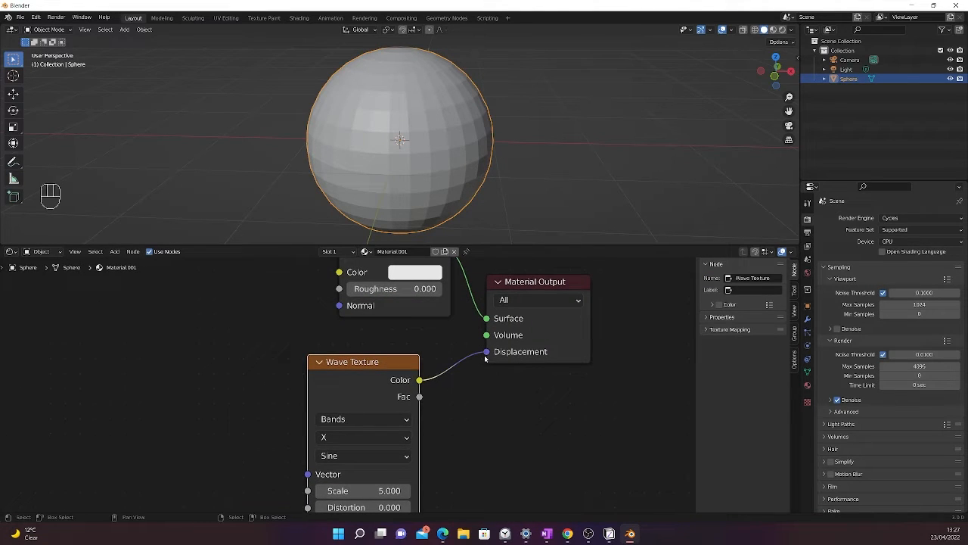
- Switch the 3D viewport's shading to Rendered to preview the wave material on the sphere
scroll(489, 388, down, 4)
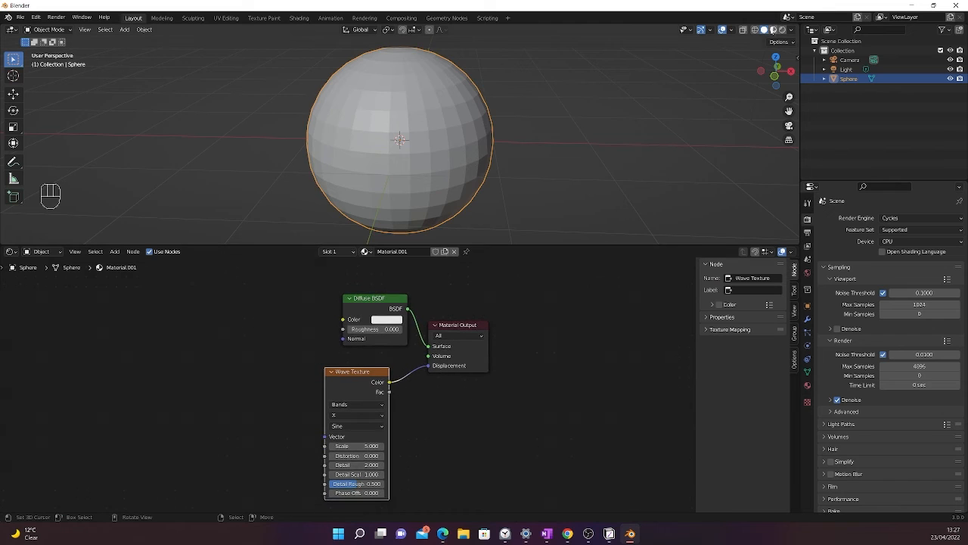
click(774, 34)
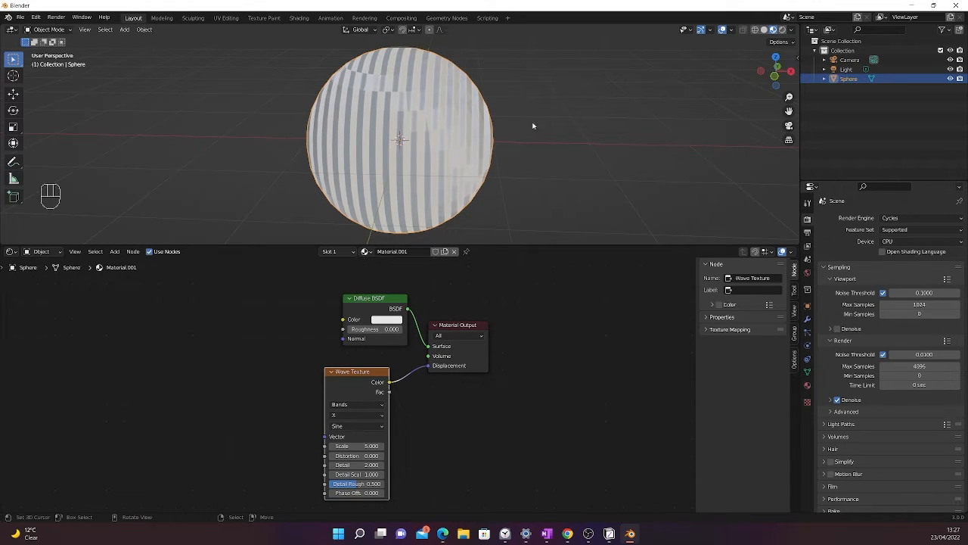
click(781, 30)
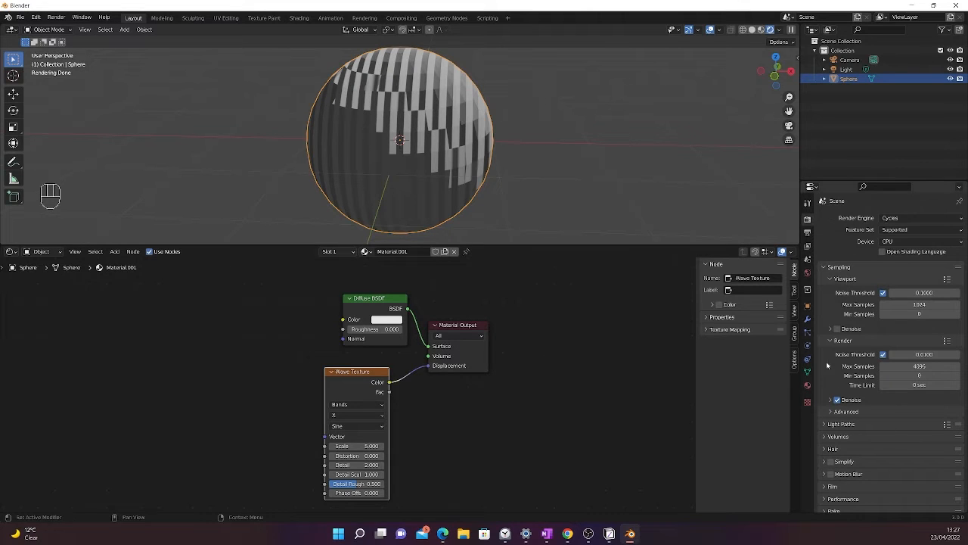
- Set the sphere material's surface displacement method to Displacement Only
click(807, 318)
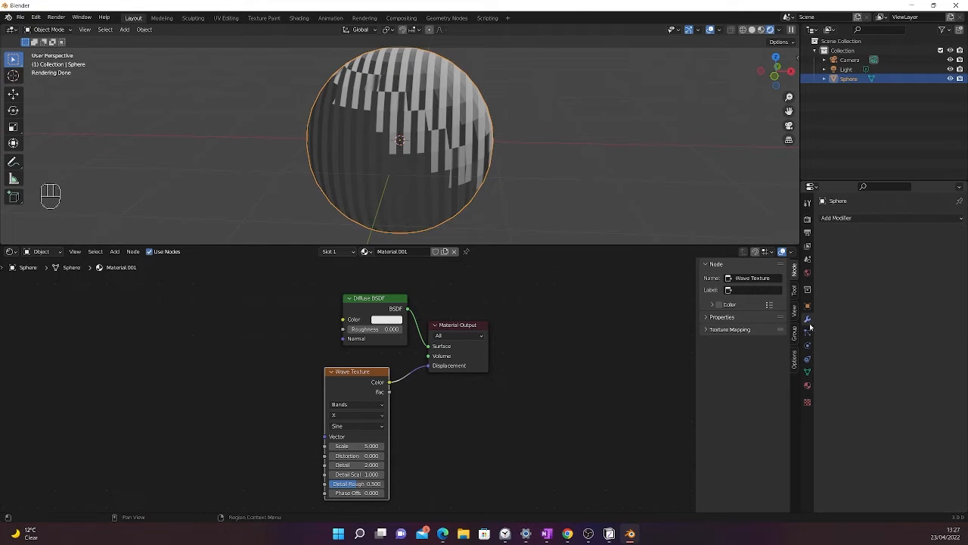
click(807, 385)
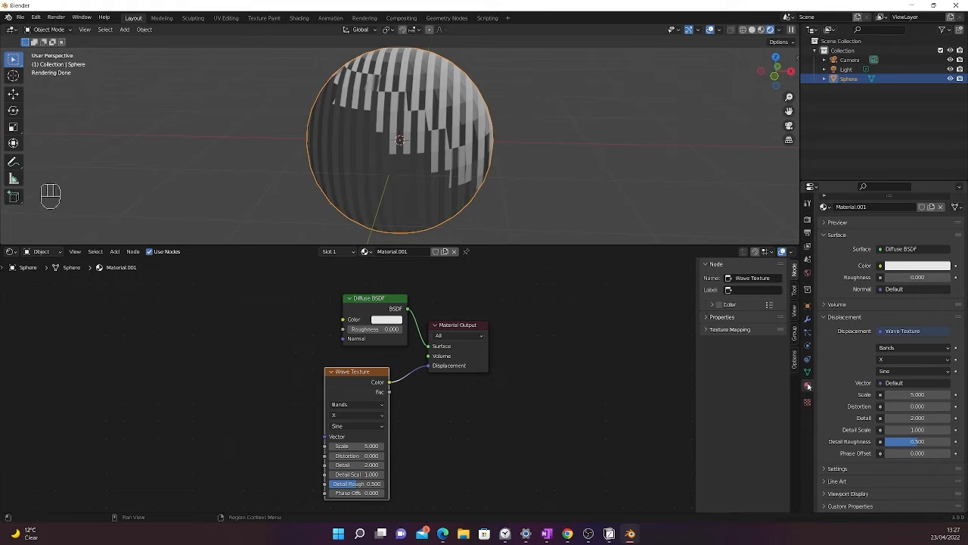
click(837, 469)
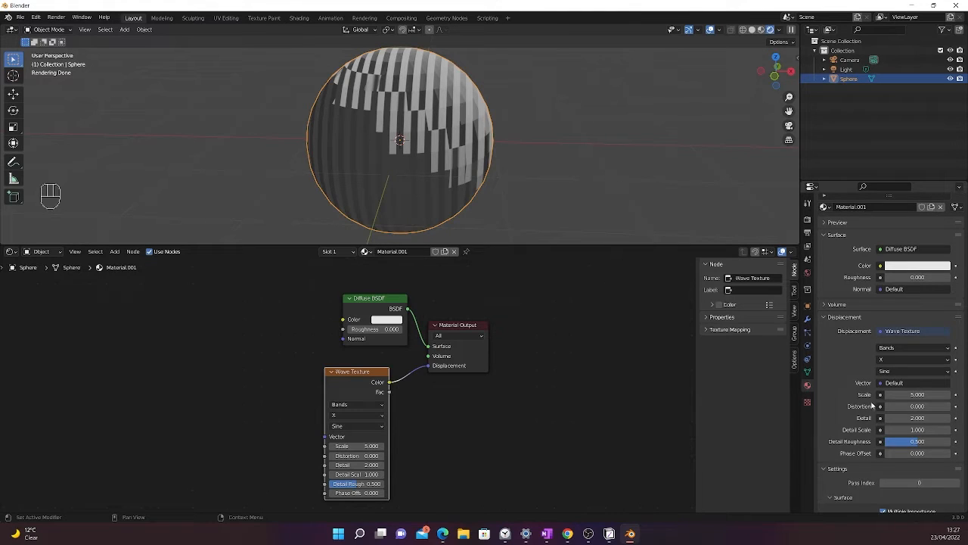
scroll(913, 409, down, 4)
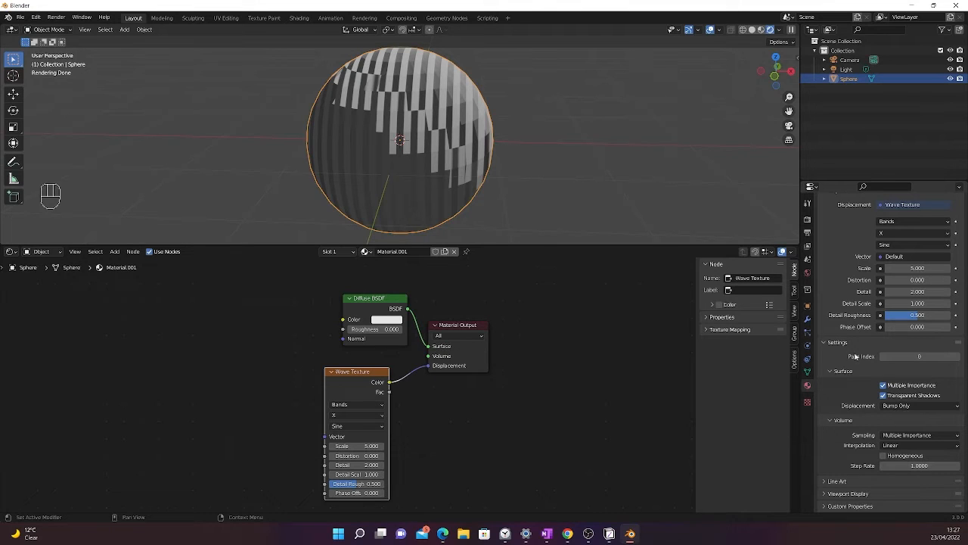
click(885, 408)
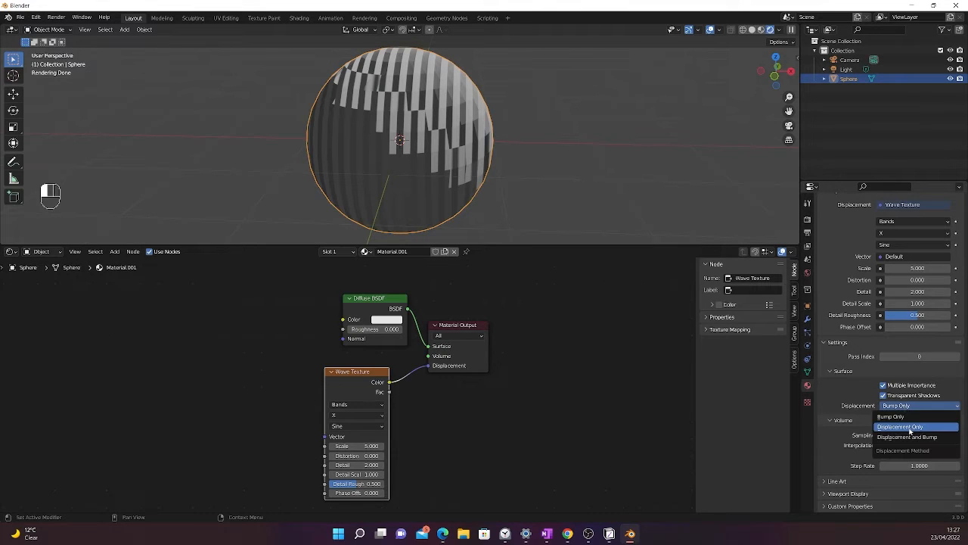
click(910, 428)
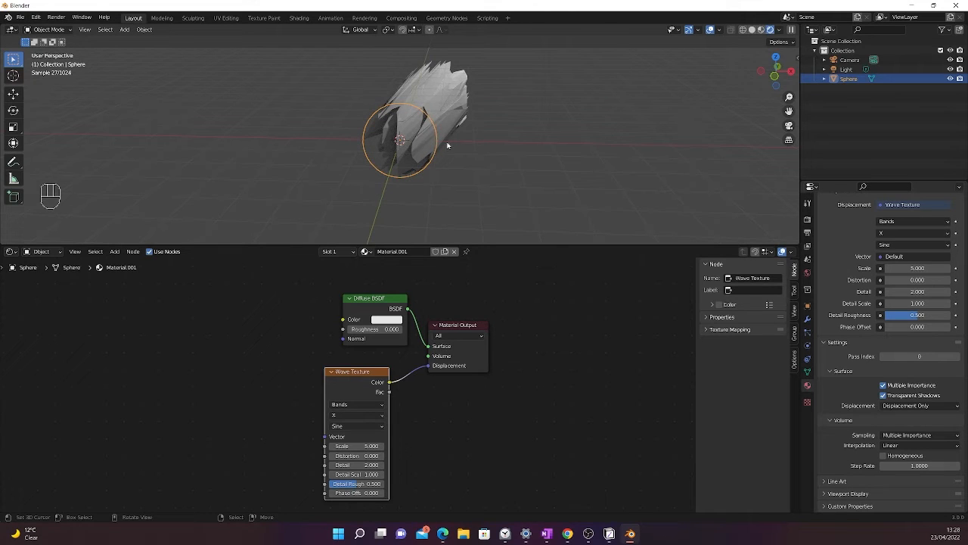
- Set the Wave Texture node's Scale to -1.5
scroll(447, 145, up, 4)
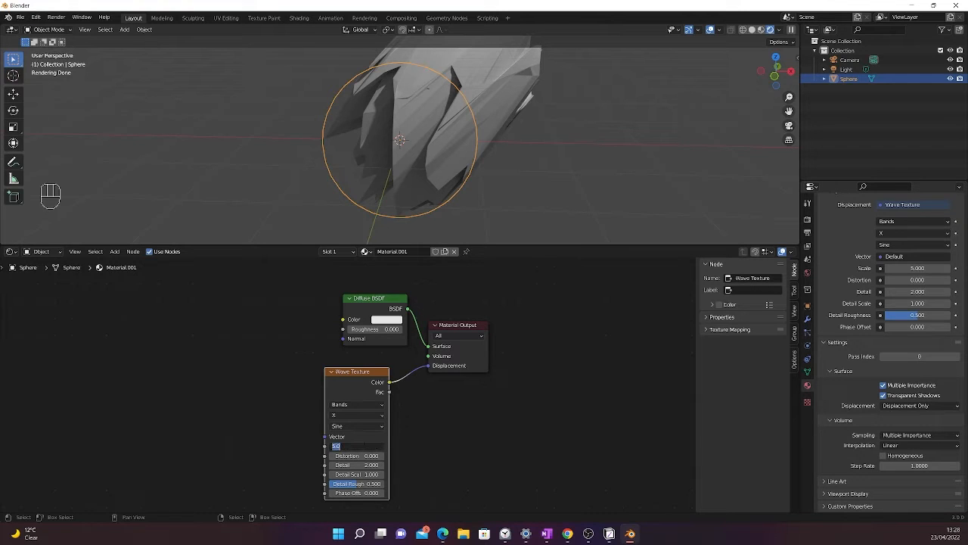
click(355, 446)
text(1.5)
key(Return)
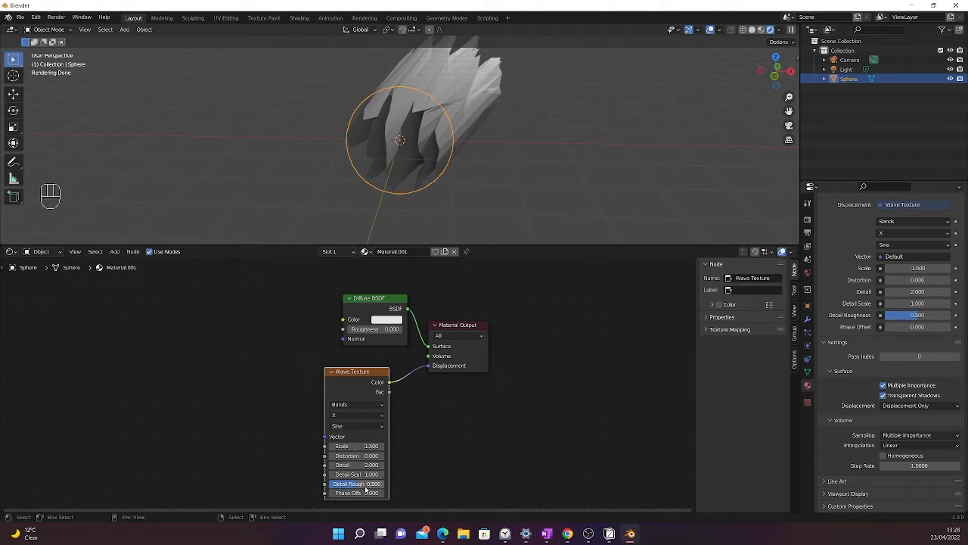
- Lower the Wave Texture's Detail Roughness to about 0.315 and set its Detail to 2.6
drag(364, 490, 366, 465)
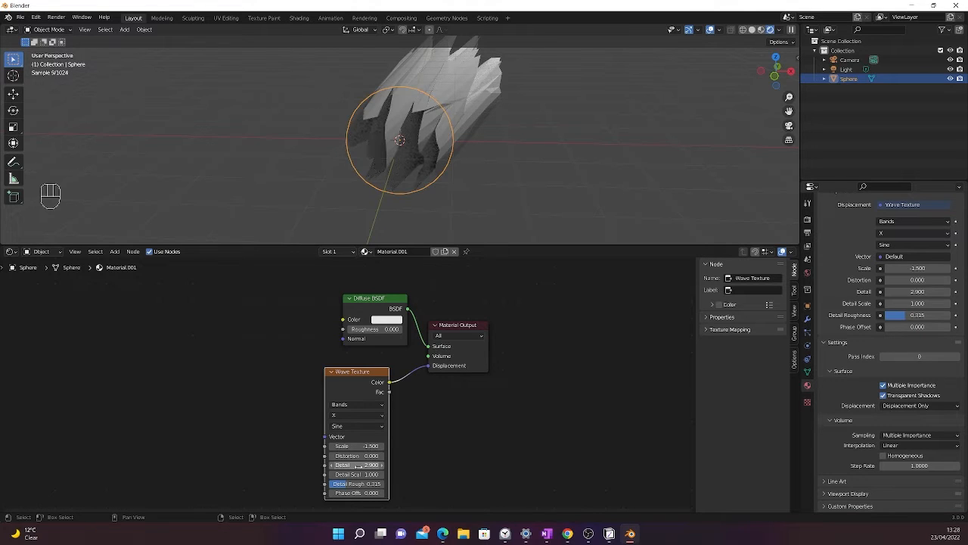
click(358, 465)
text(2.6)
key(Return)
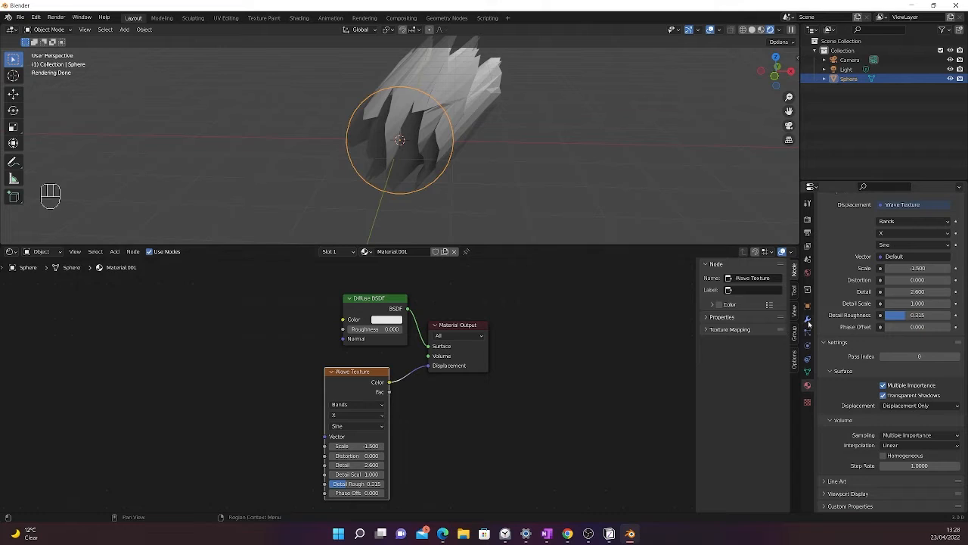
- Add a Subdivision Surface modifier to the sphere
click(808, 322)
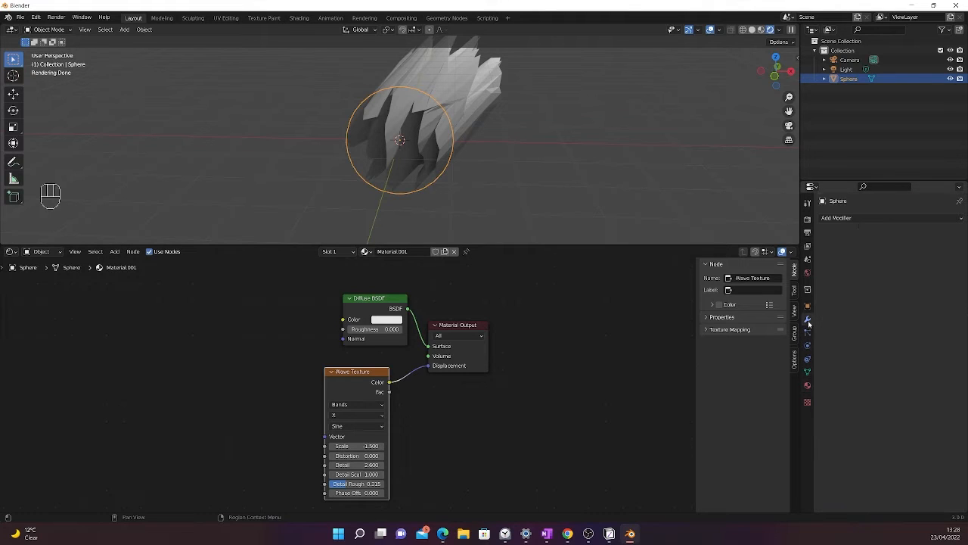
click(859, 219)
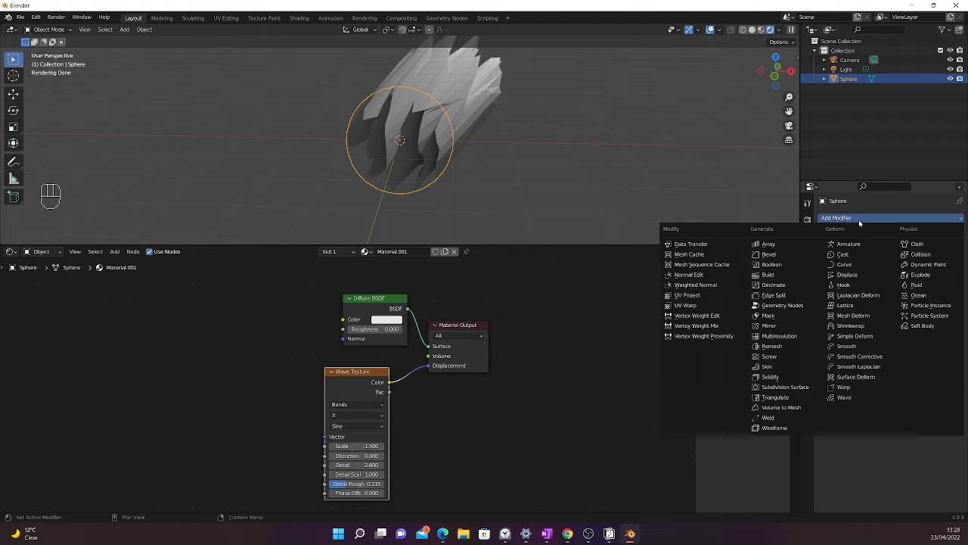
click(785, 386)
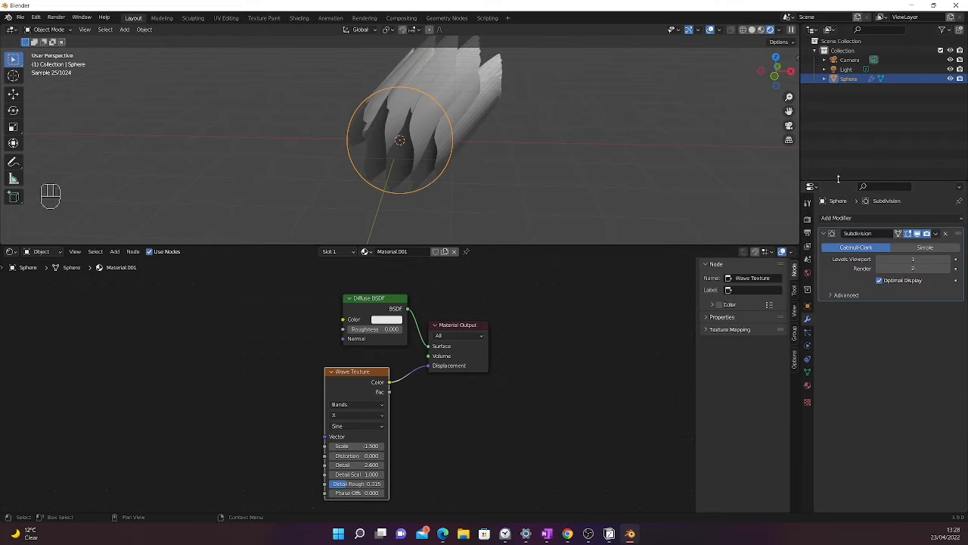
- Set the Wave Texture's Detail Roughness to 0.5 and its Distortion to 0.6
click(356, 483)
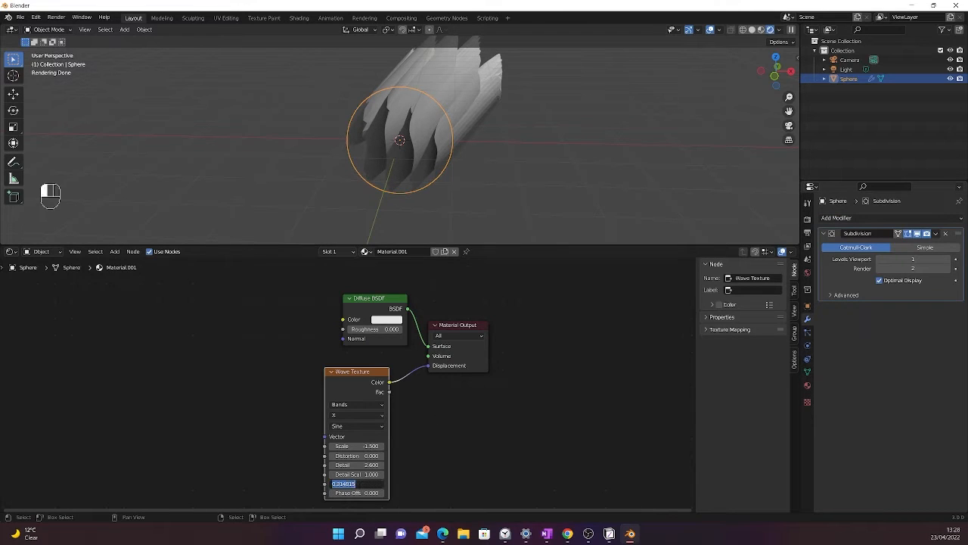
text(0.5)
key(Return)
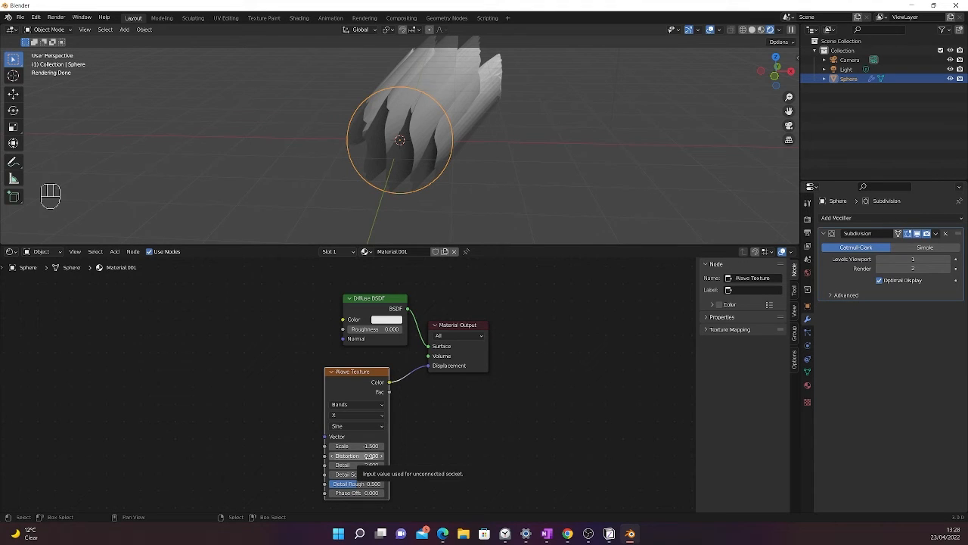
click(370, 455)
text(0)
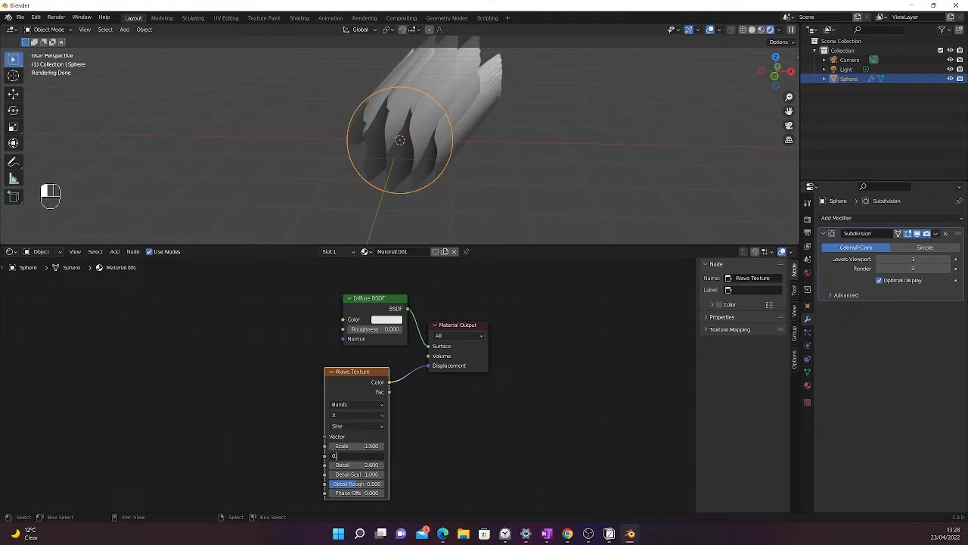
text(.6)
key(Return)
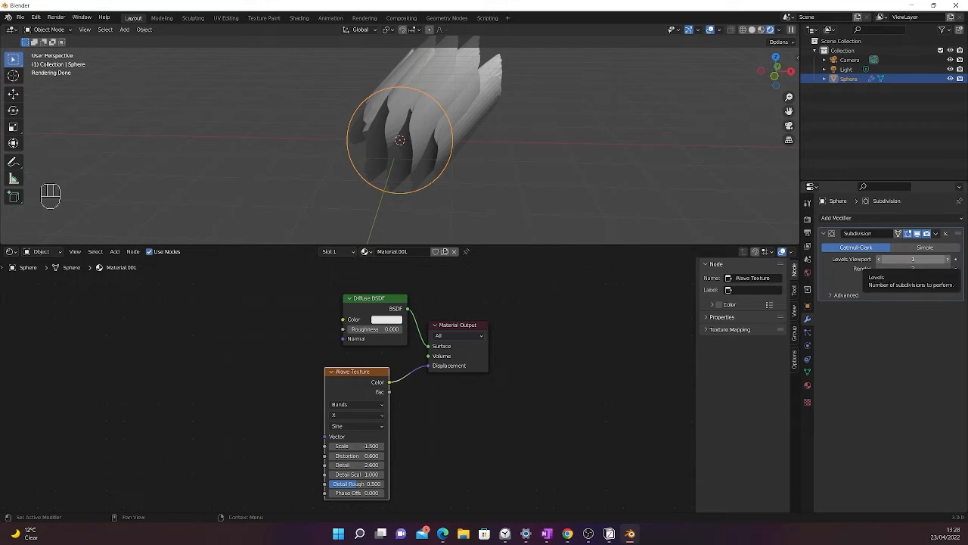
- Set both the viewport and render levels of the Subdivision modifier to 5
click(912, 259)
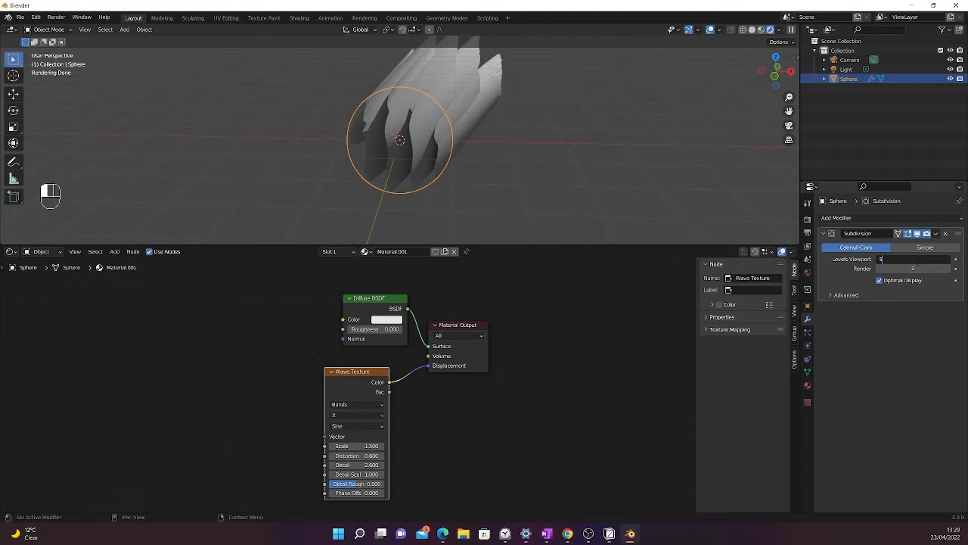
text(5)
key(Return)
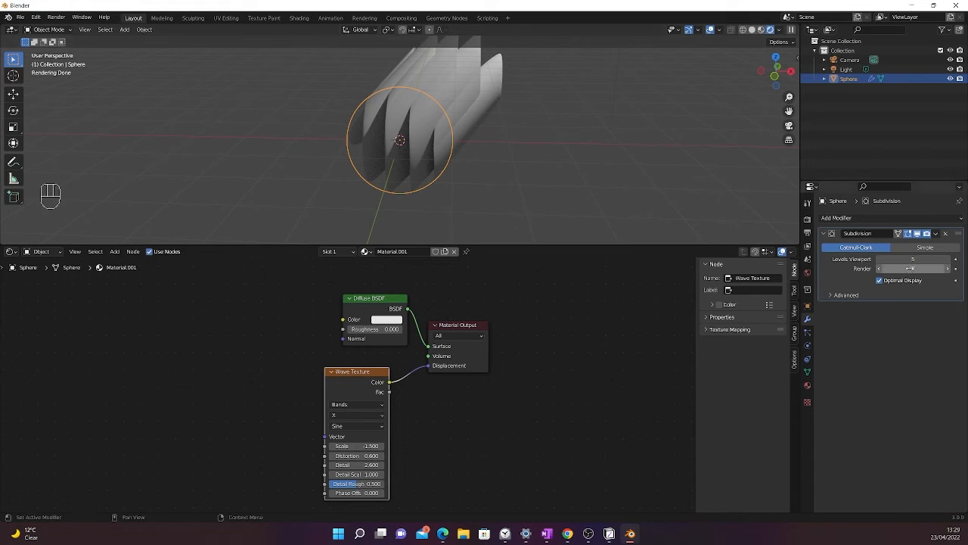
click(911, 269)
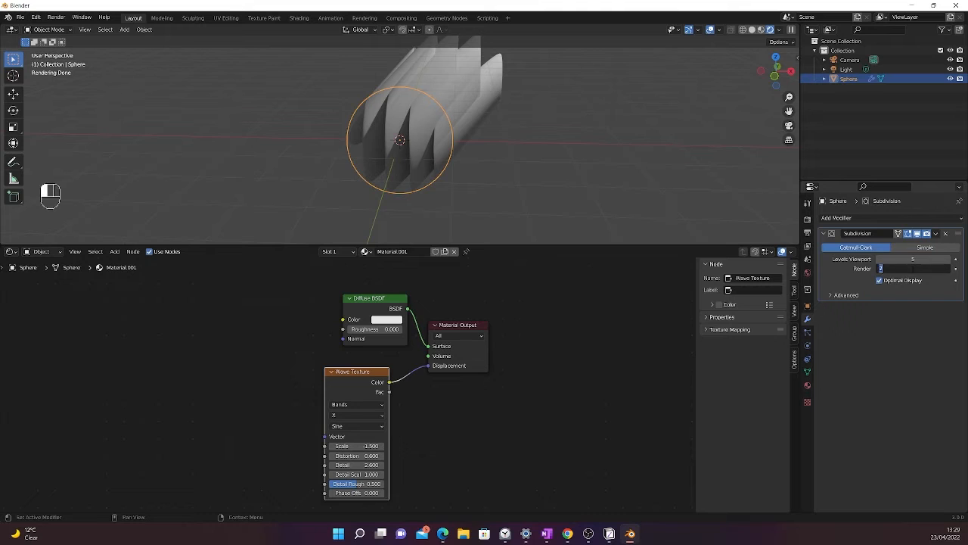
text(5)
key(Return)
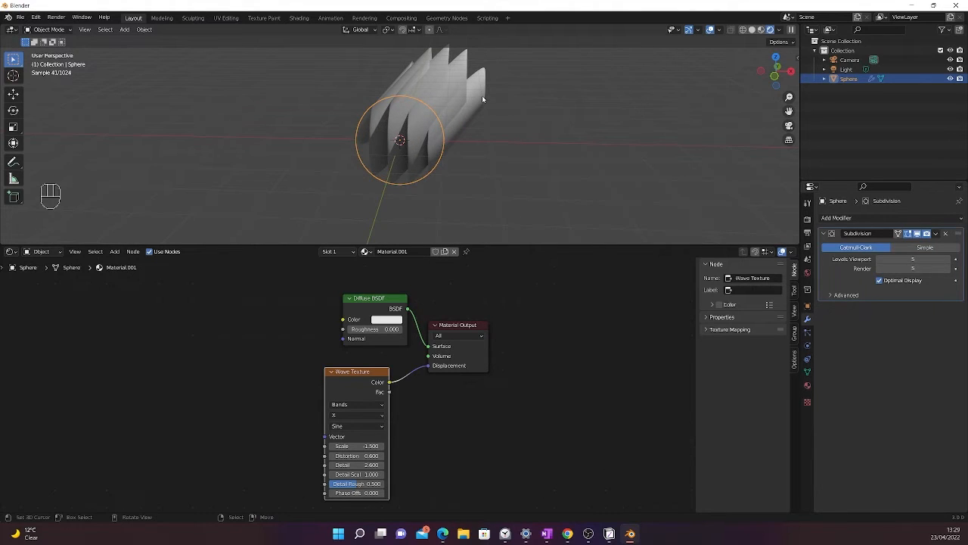
- Deselect the sphere and align the camera to the current view of the displaced shape
click(504, 145)
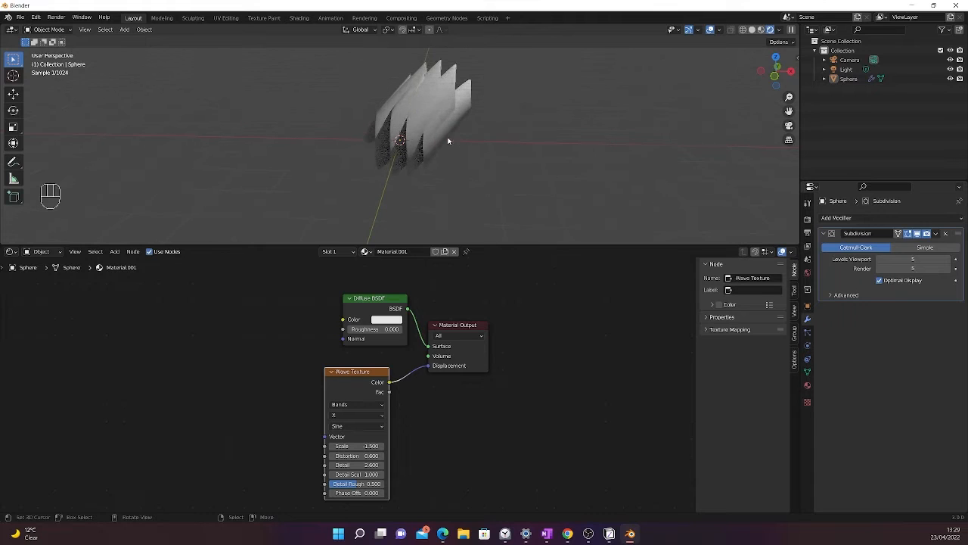
scroll(555, 132, down, 3)
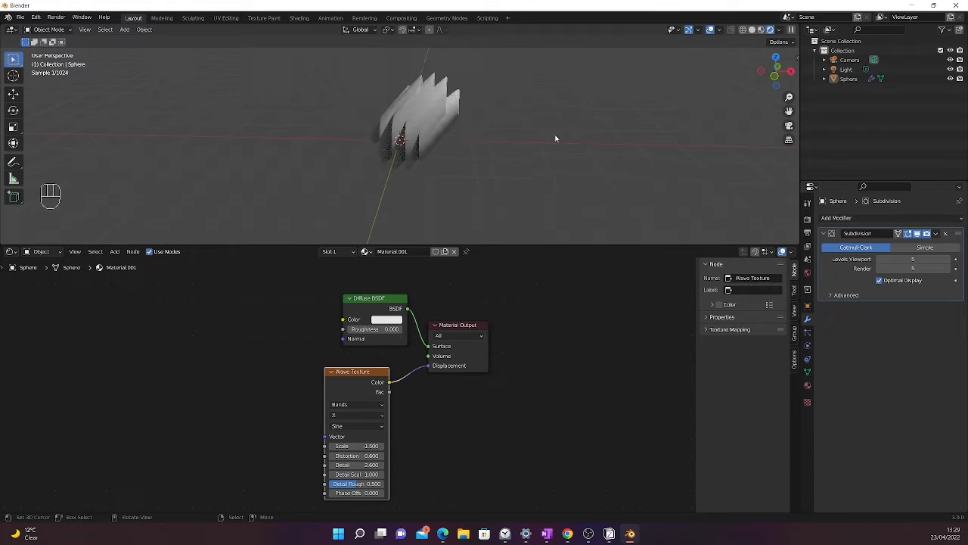
scroll(485, 115, up, 1)
key(ctrl+alt+KP_0)
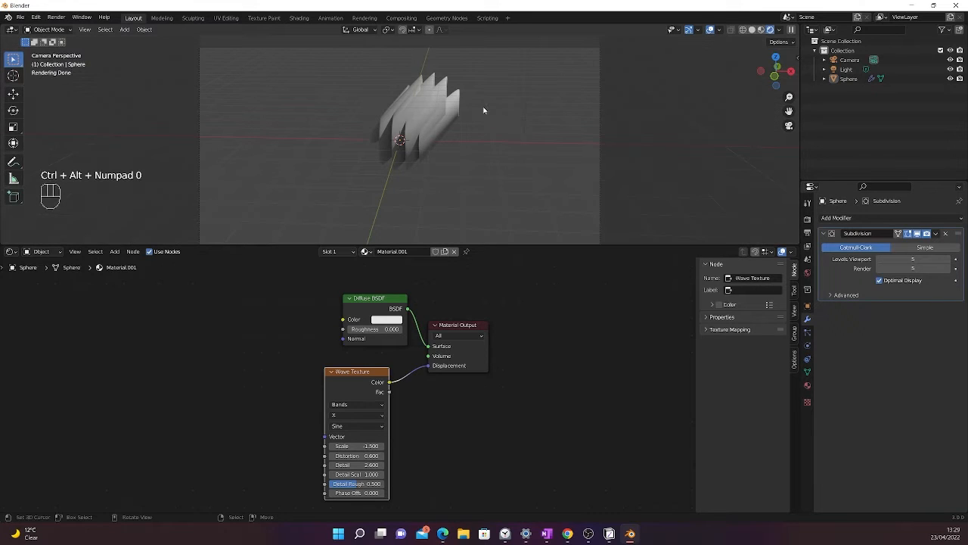
- Orbit to a lower, more frontal view of the displaced shape and realign the camera to it
scroll(484, 111, down, 2)
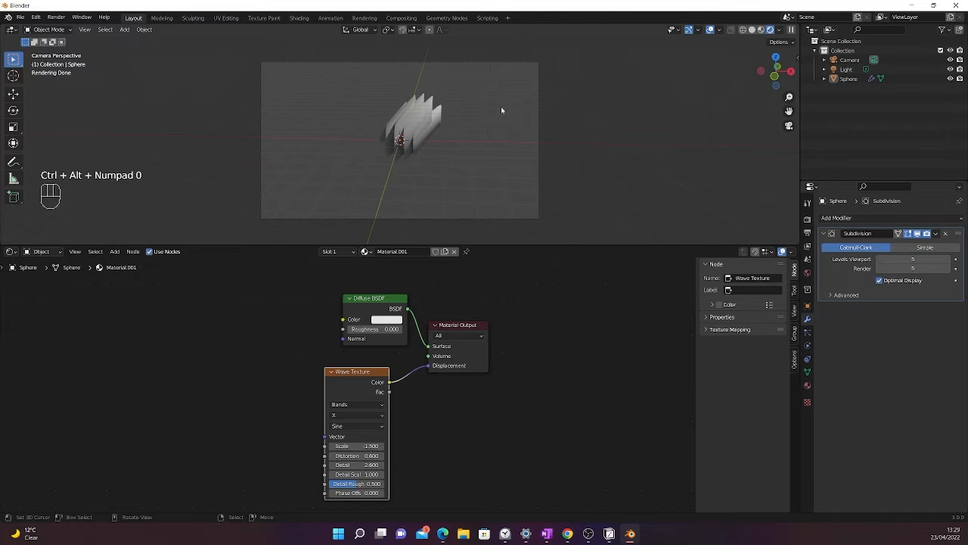
middle_drag(643, 67, 575, 125)
mouse_move(569, 128)
middle_down()
mouse_move(557, 156)
mouse_move(540, 150)
middle_up()
key(ctrl+alt+KP_0)
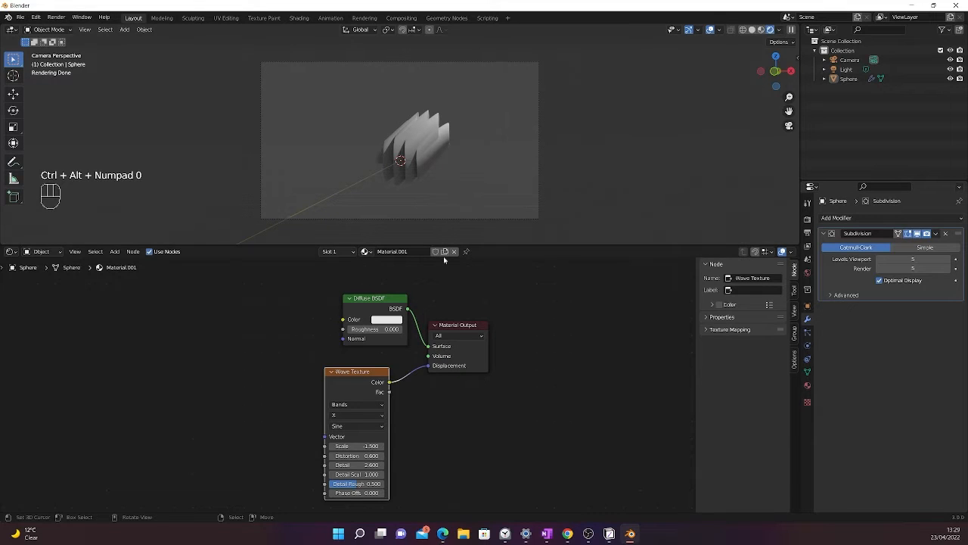
scroll(480, 127, up, 3)
scroll(481, 128, down, 1)
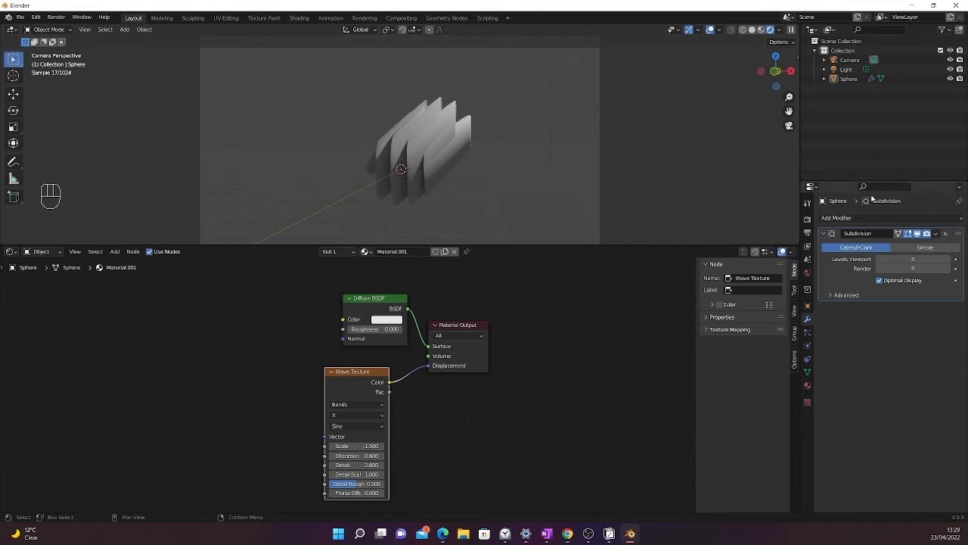
click(780, 31)
click(792, 31)
click(791, 31)
scroll(432, 163, up, 2)
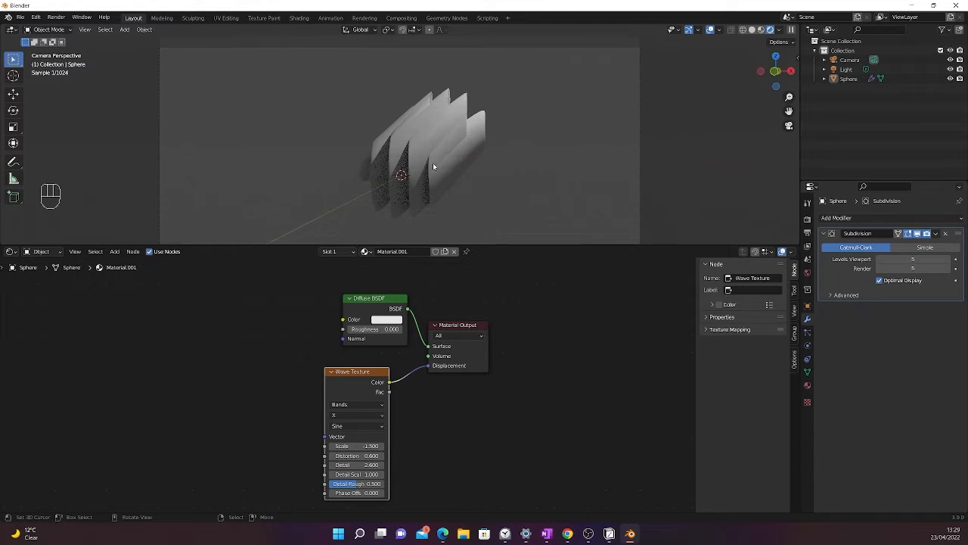
scroll(382, 126, down, 2)
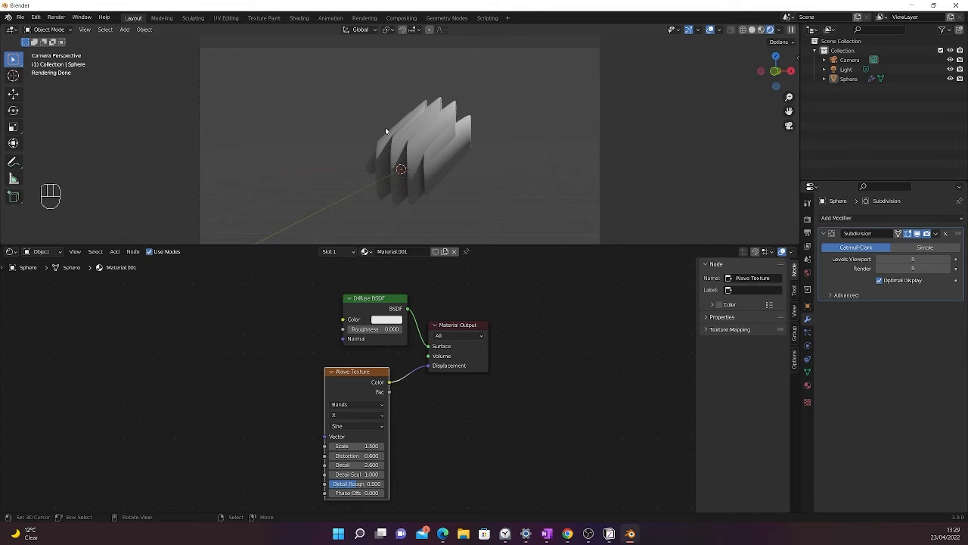
click(417, 157)
click(444, 130)
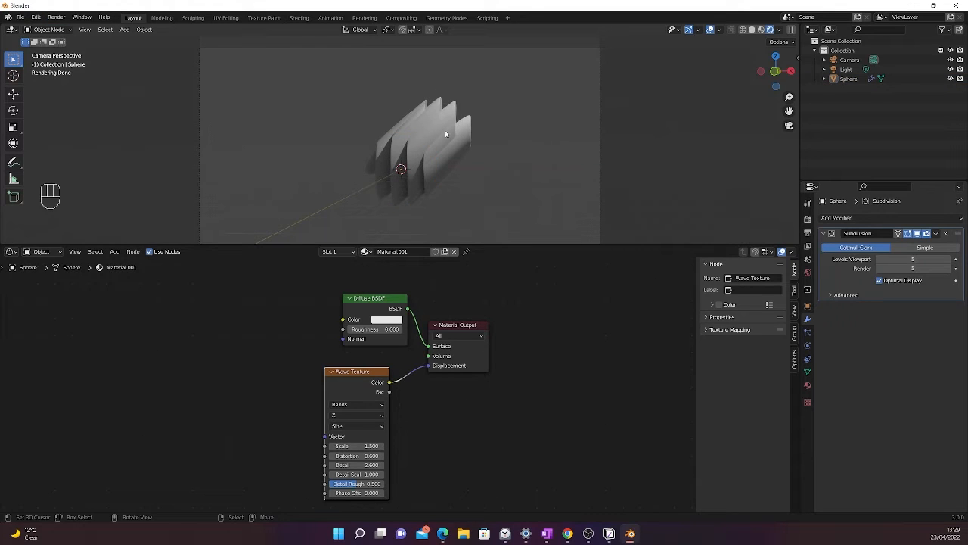
- Change the Diffuse BSDF node's color to light blue
click(388, 321)
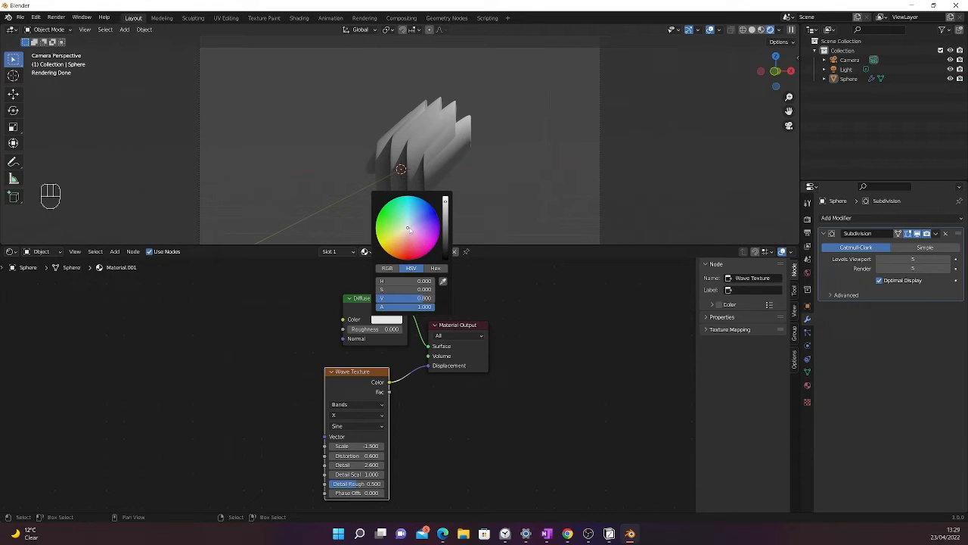
drag(407, 229, 410, 214)
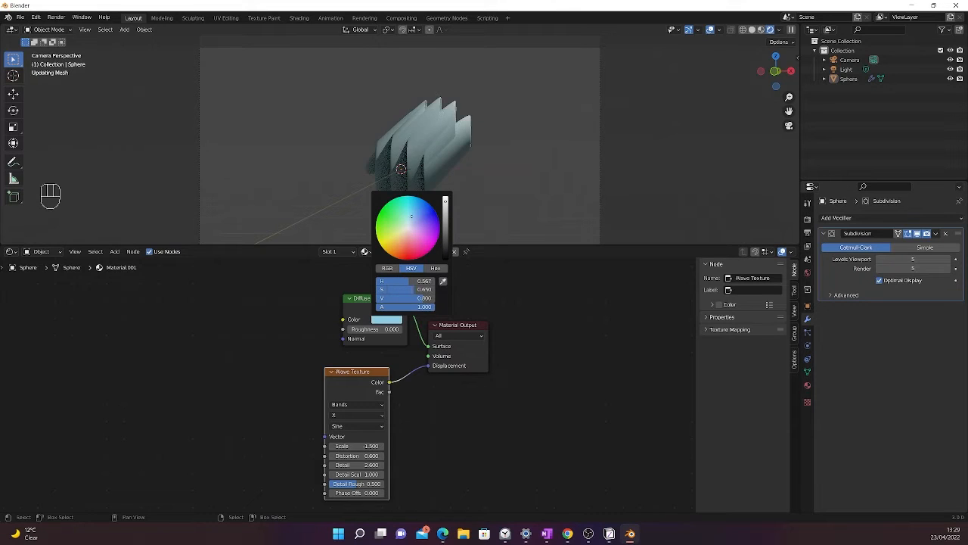
click(493, 147)
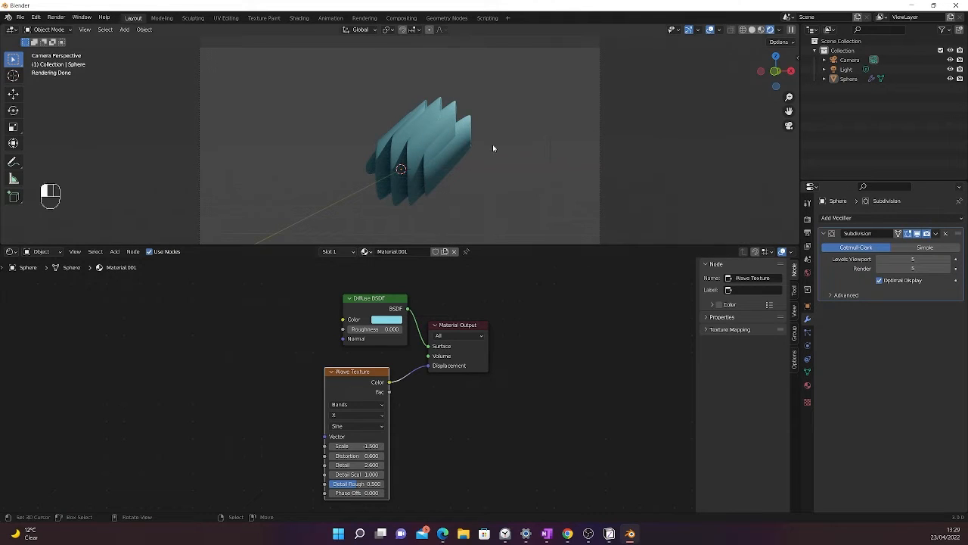
- Change the World background color to a muted olive yellow with a hue of 0.162
click(807, 272)
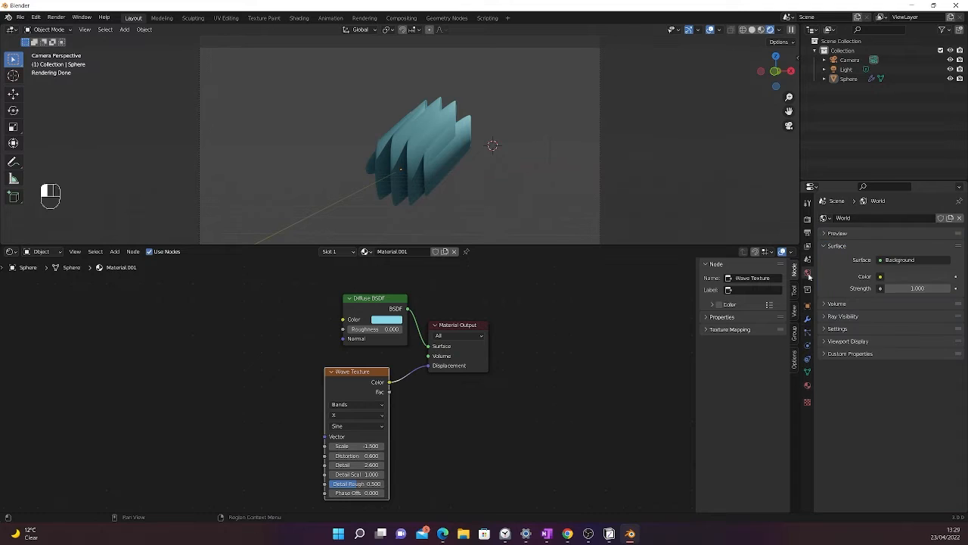
click(908, 276)
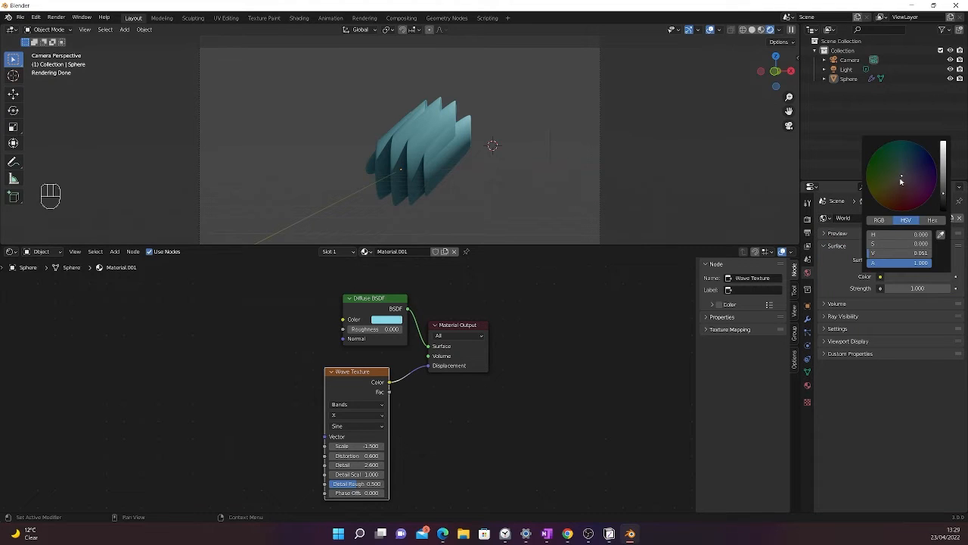
drag(901, 180, 890, 182)
scroll(923, 178, up, 7)
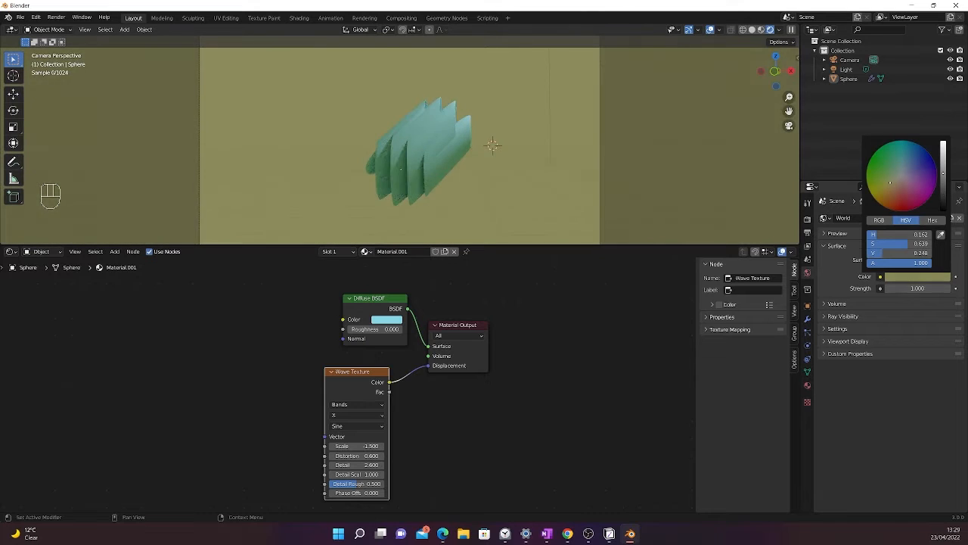
scroll(923, 178, up, 2)
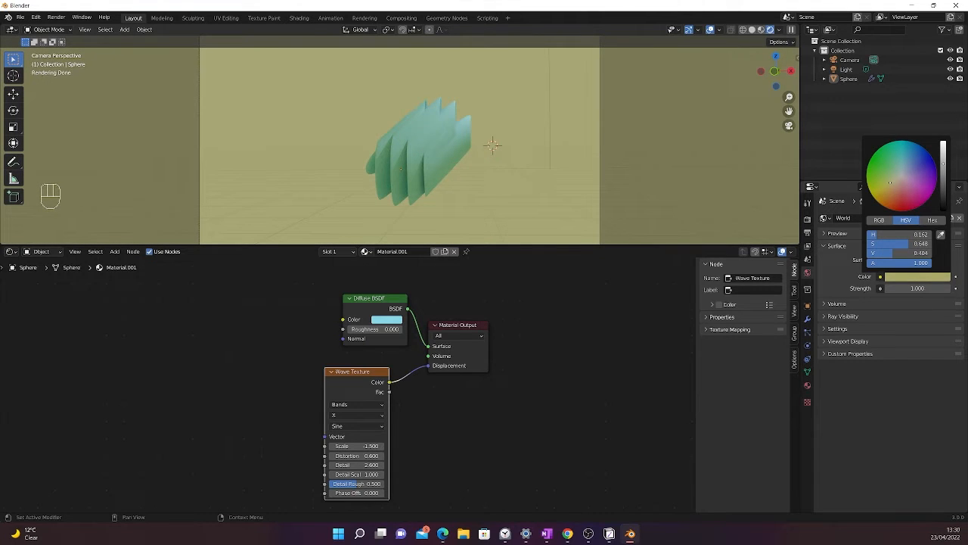
- Render a test image of the shape against the new background and close the render window
scroll(506, 121, down, 2)
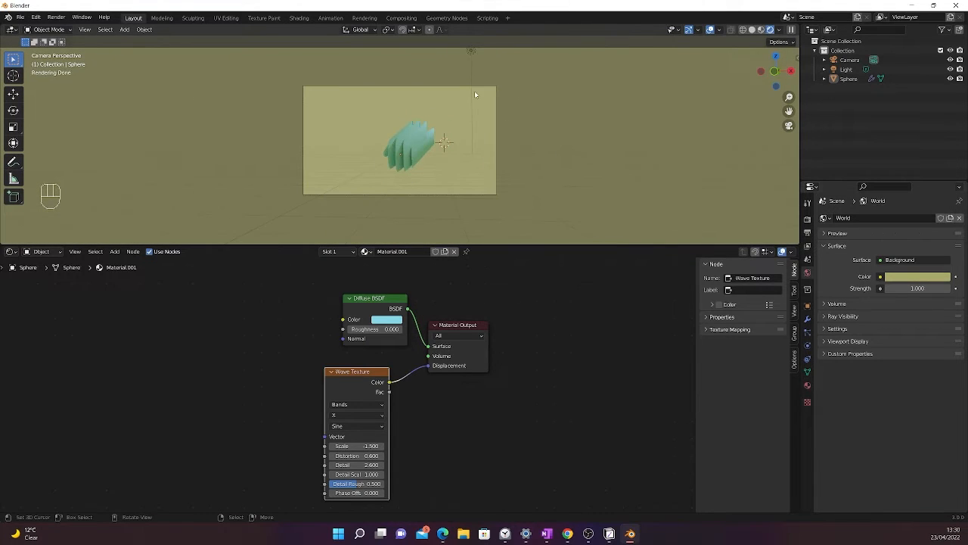
click(56, 17)
click(68, 31)
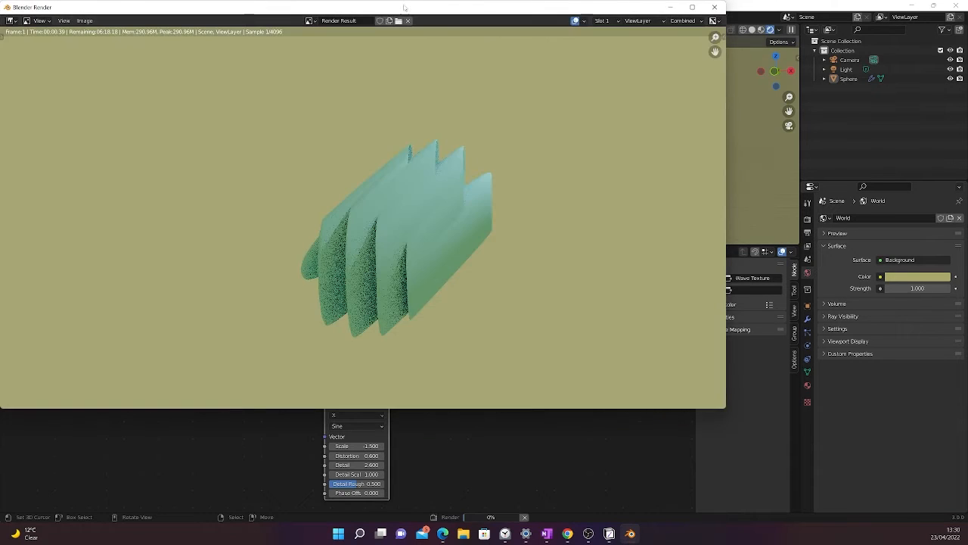
drag(416, 10, 477, 96)
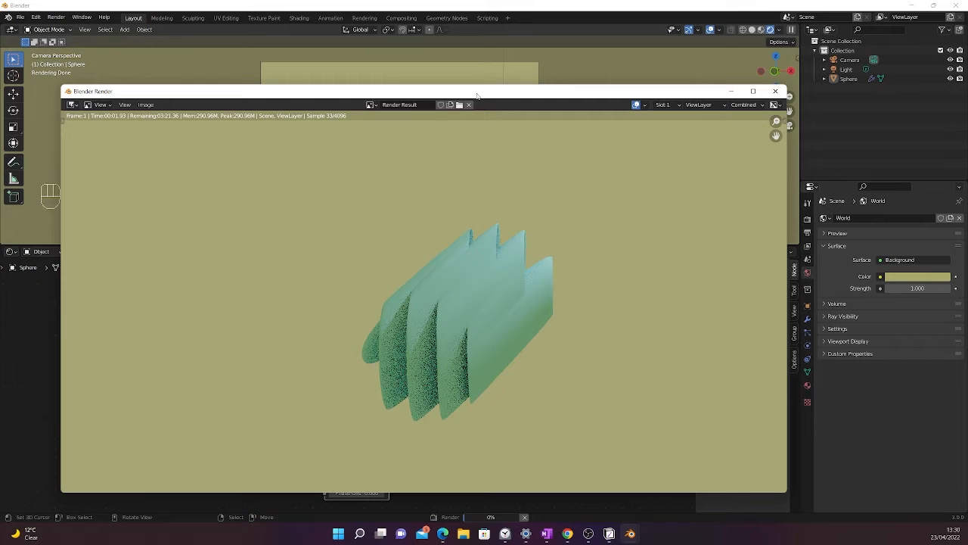
click(775, 90)
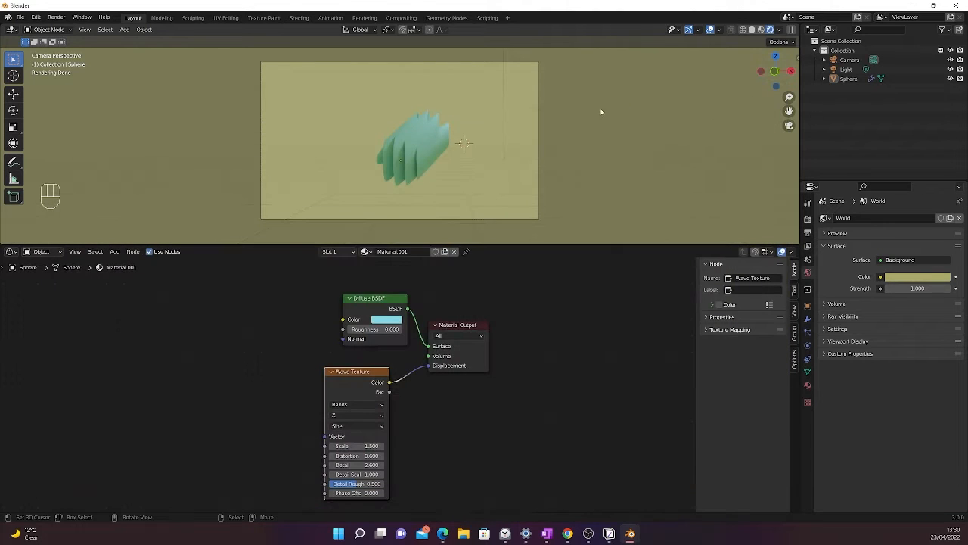
- Orbit around to the opposite side of the displaced shape and align the camera to that view
scroll(510, 113, up, 2)
mouse_move(510, 113)
middle_down()
mouse_move(406, 127)
mouse_move(458, 108)
mouse_move(518, 133)
mouse_move(532, 151)
middle_up()
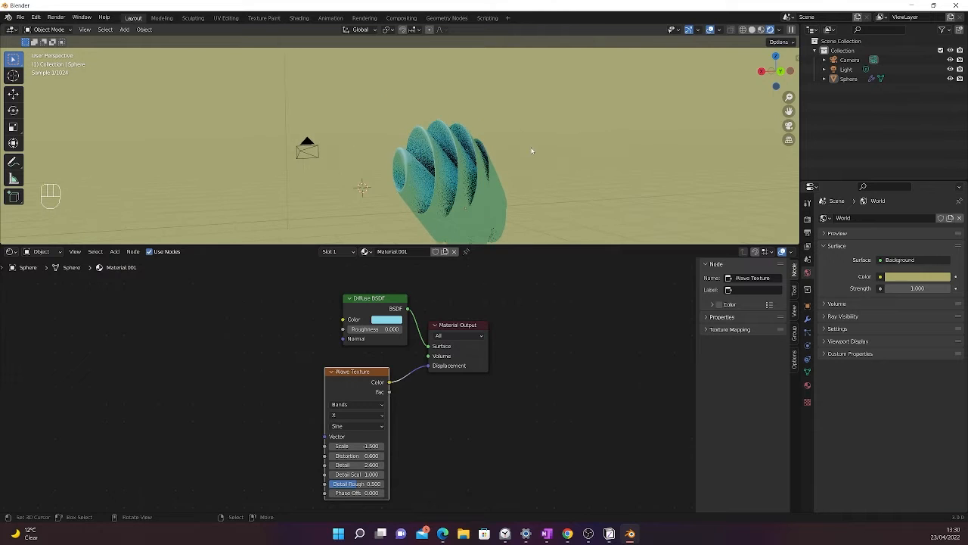
mouse_move(585, 217)
middle_down()
mouse_move(594, 219)
mouse_move(427, 153)
mouse_move(592, 169)
mouse_move(529, 114)
mouse_move(385, 119)
mouse_move(517, 181)
mouse_move(459, 164)
mouse_move(479, 188)
middle_up()
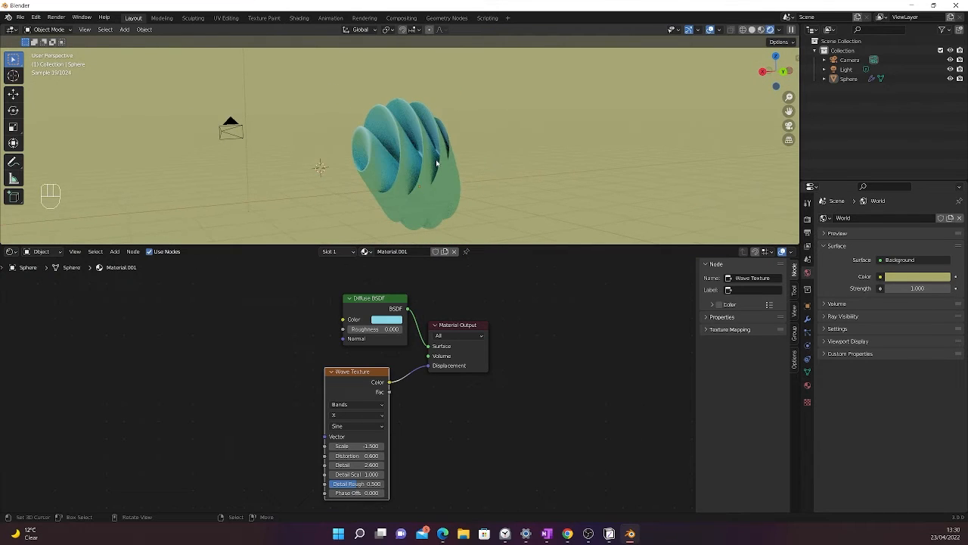
key(ctrl+alt+KP_0)
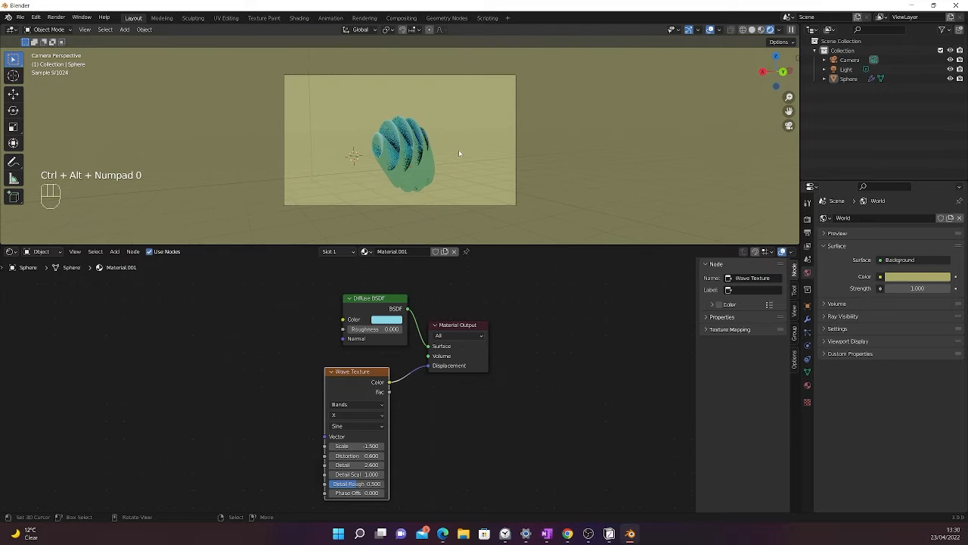
- Select the camera and move it along the global X axis to shift the shape sideways in the frame
click(506, 205)
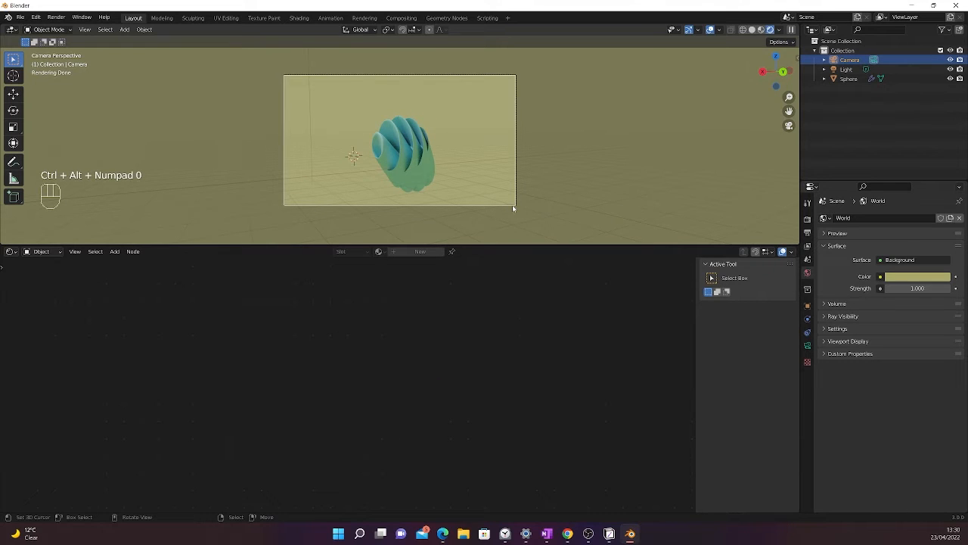
key(g)
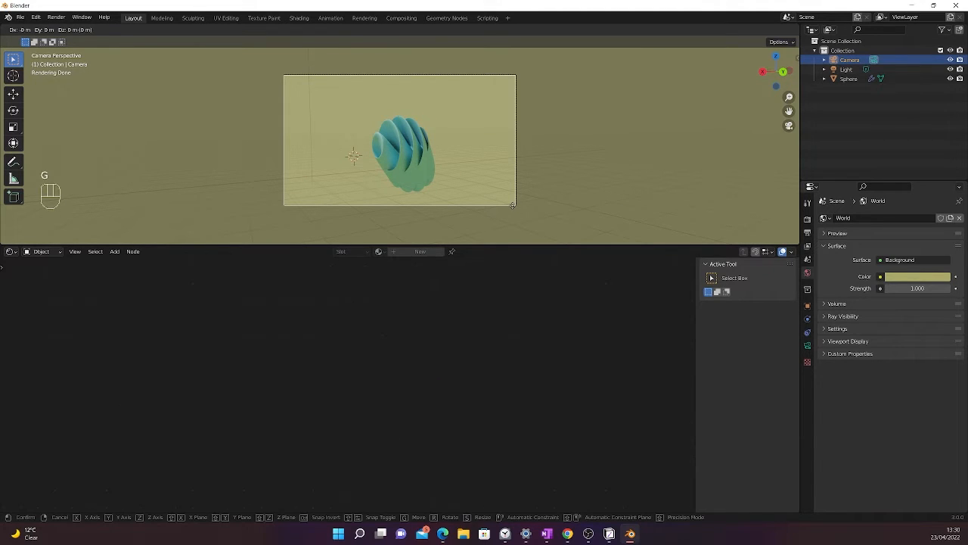
key(x)
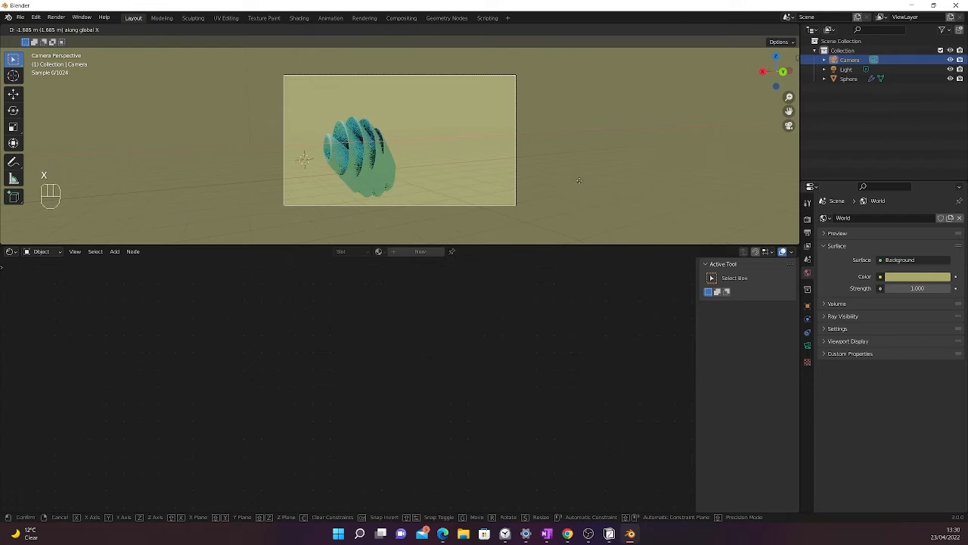
click(578, 180)
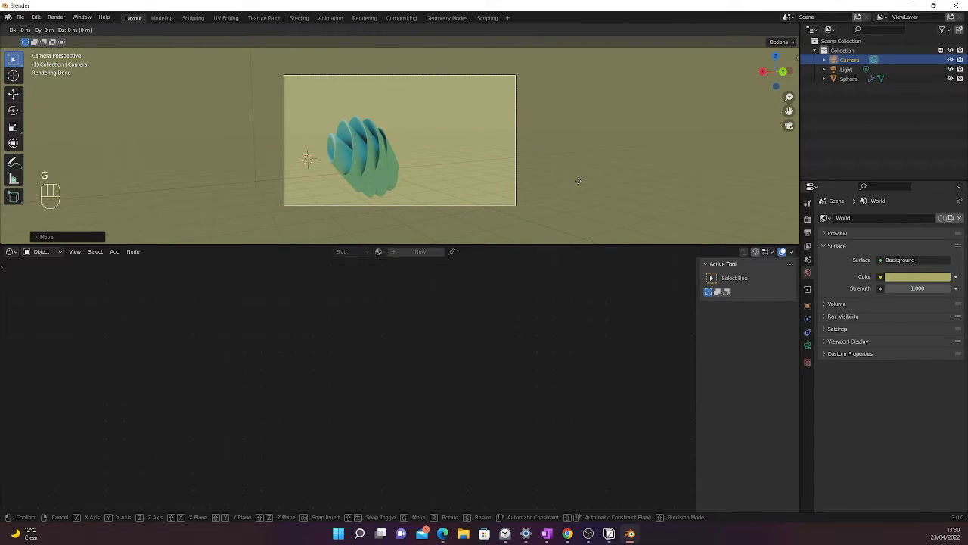
- Move the camera along the global Y axis so the shape fills more of the frame and crops at its lower edge
key(g)
key(y)
key(x)
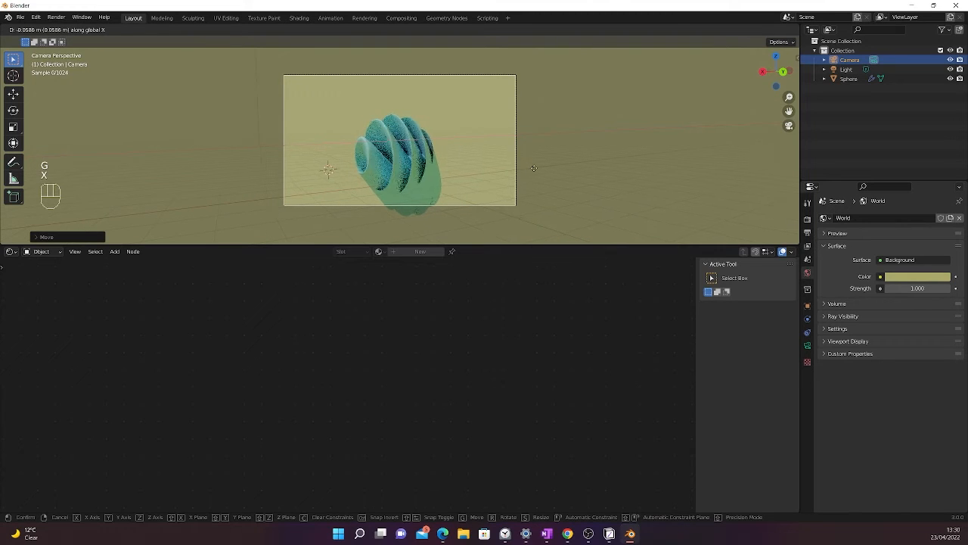
key(y)
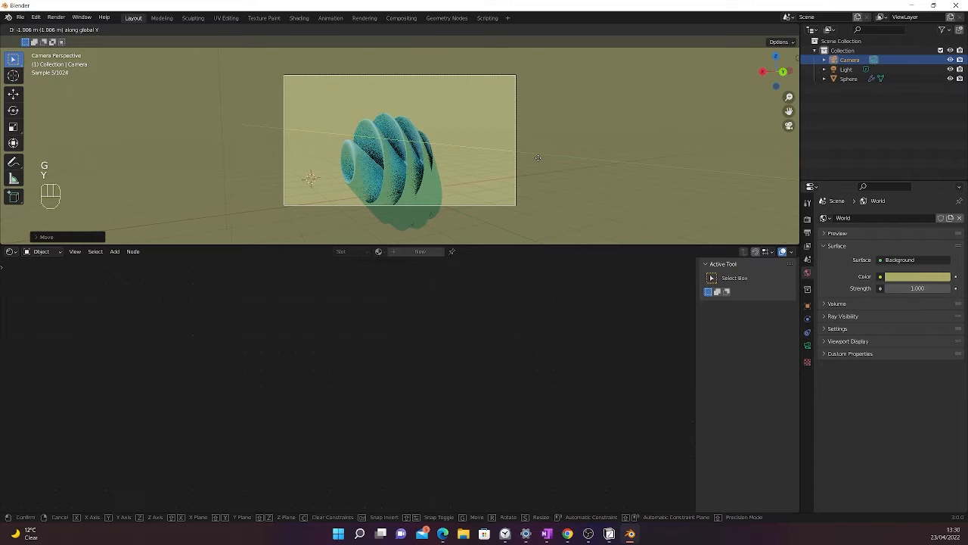
click(534, 155)
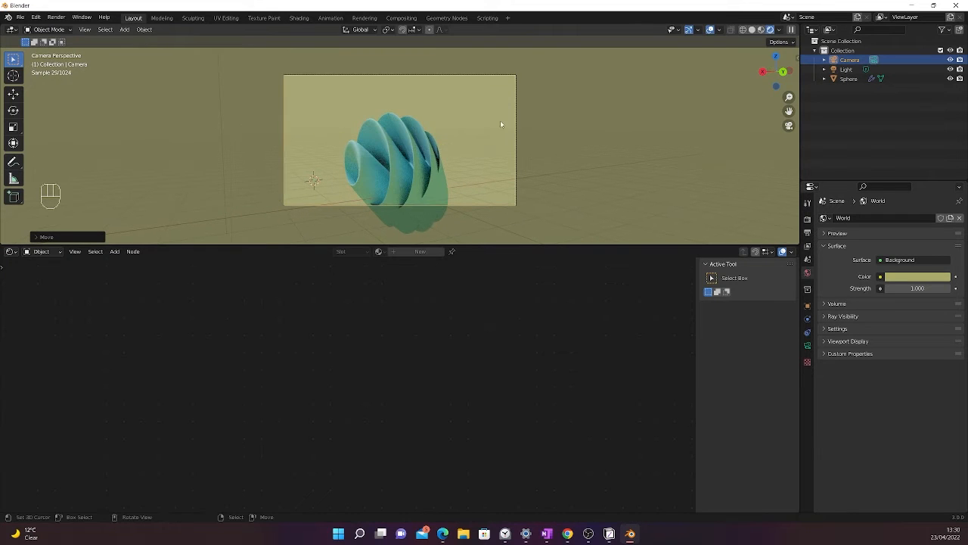
- Render a still image from the repositioned camera and move the render window into view
click(58, 18)
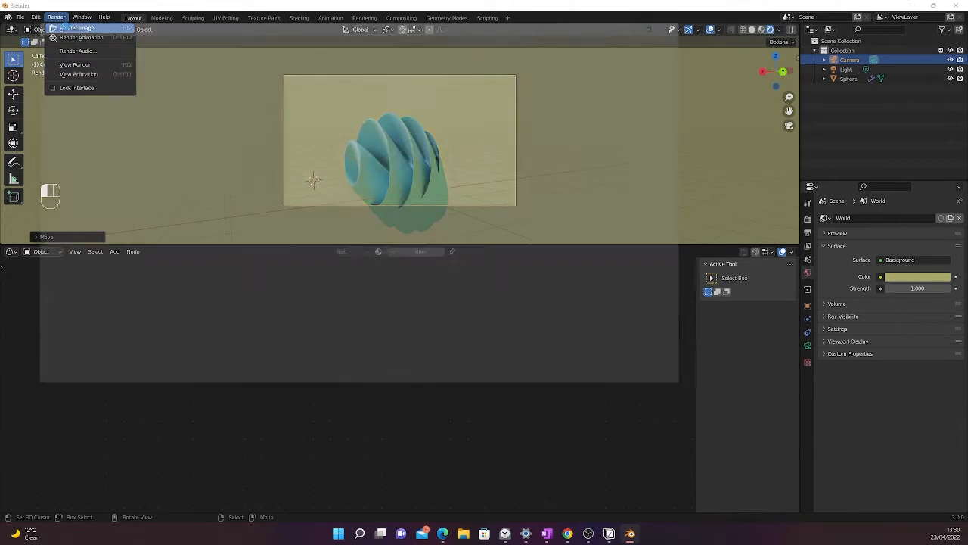
click(64, 28)
drag(354, 6, 448, 69)
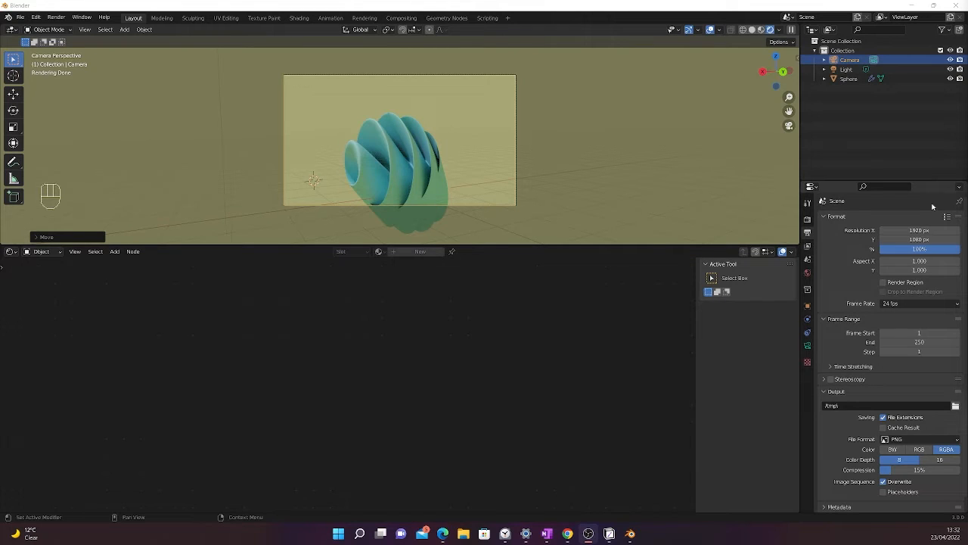
- Set the Cycles render device to GPU Compute
click(807, 203)
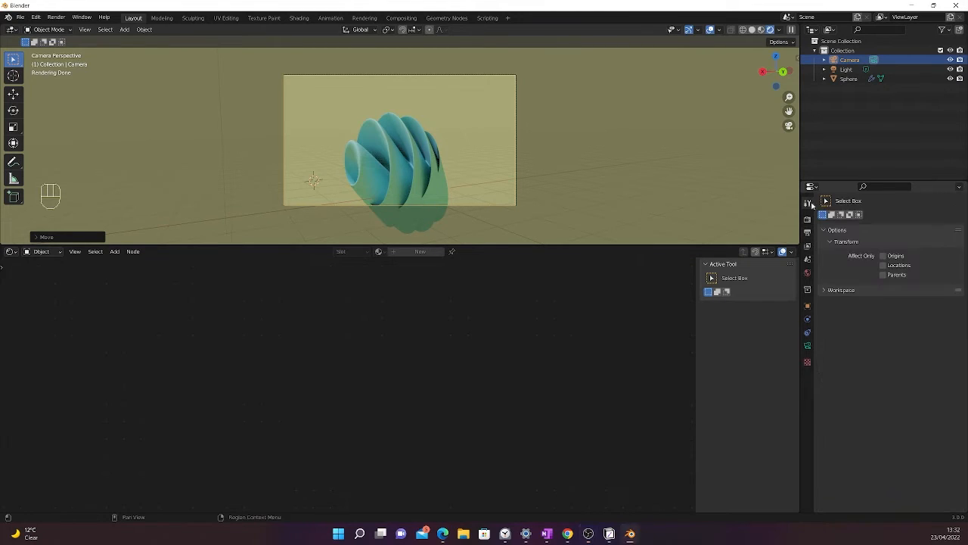
click(807, 219)
scroll(875, 326, down, 2)
scroll(875, 326, up, 1)
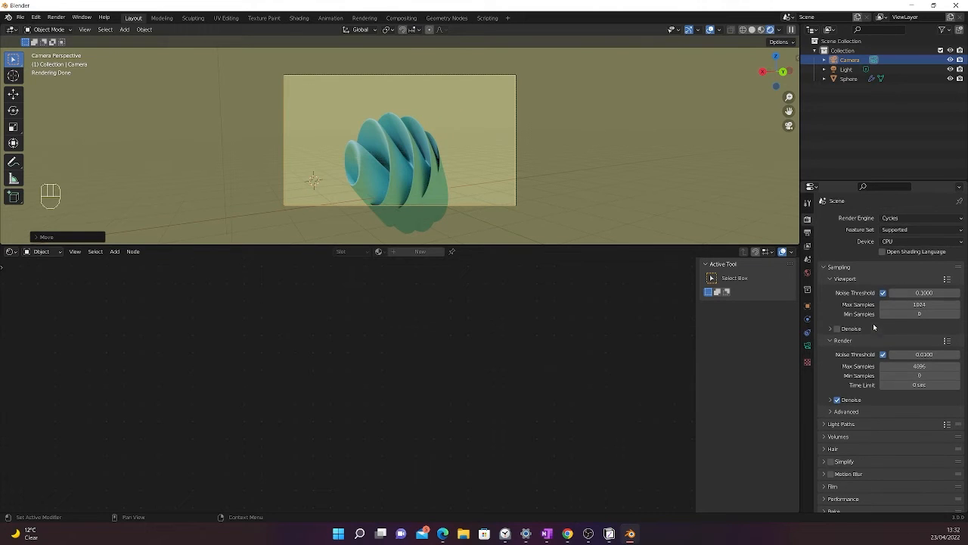
click(897, 242)
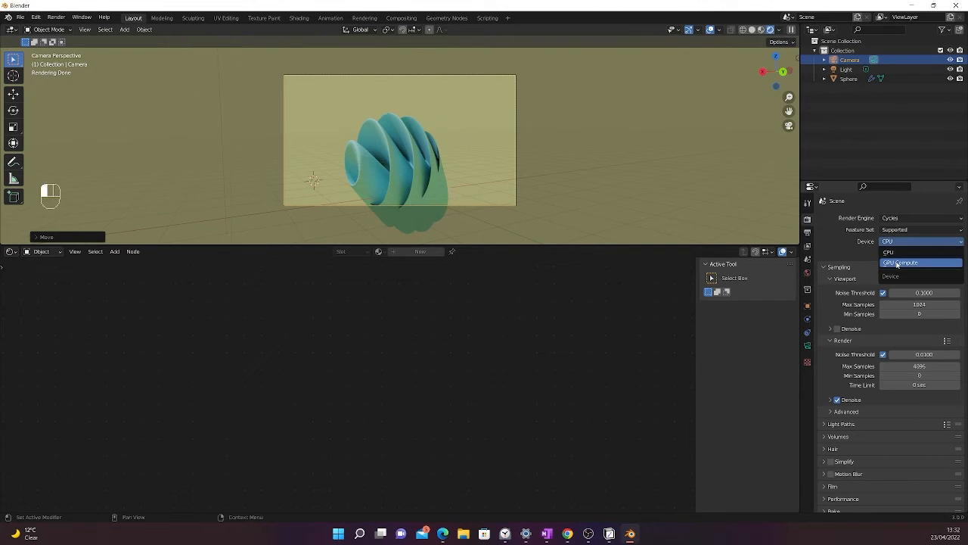
click(900, 263)
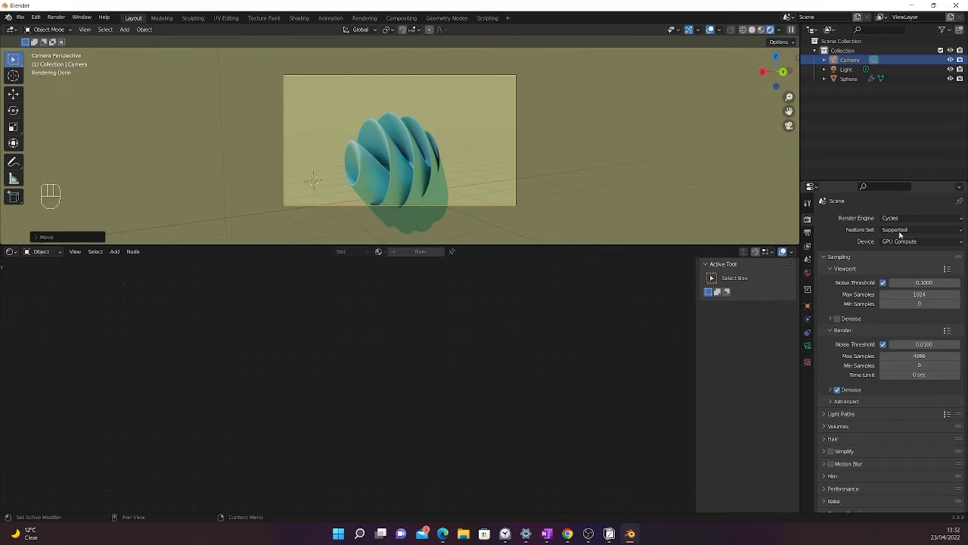
- Set the render tile size to 256 in the Performance memory settings
scroll(900, 269, down, 1)
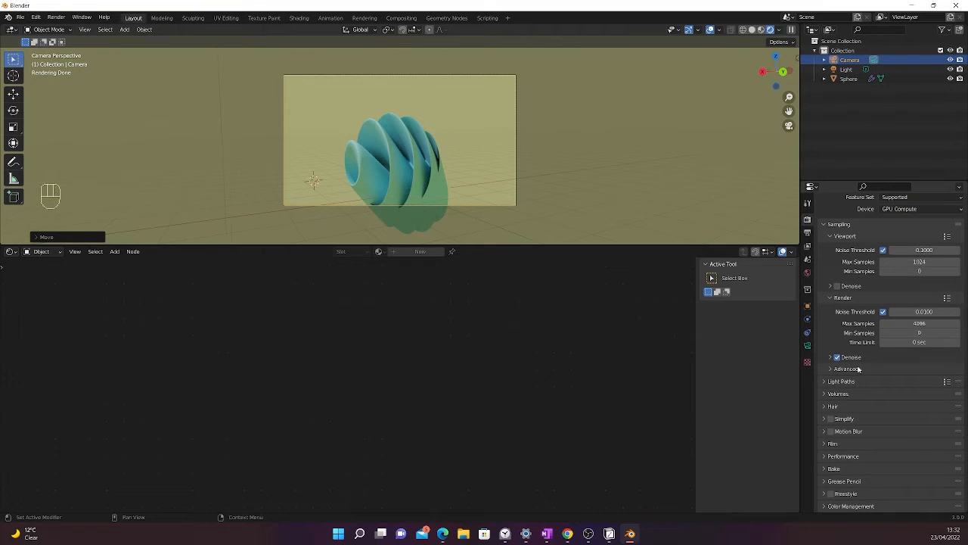
click(826, 457)
scroll(826, 460, down, 3)
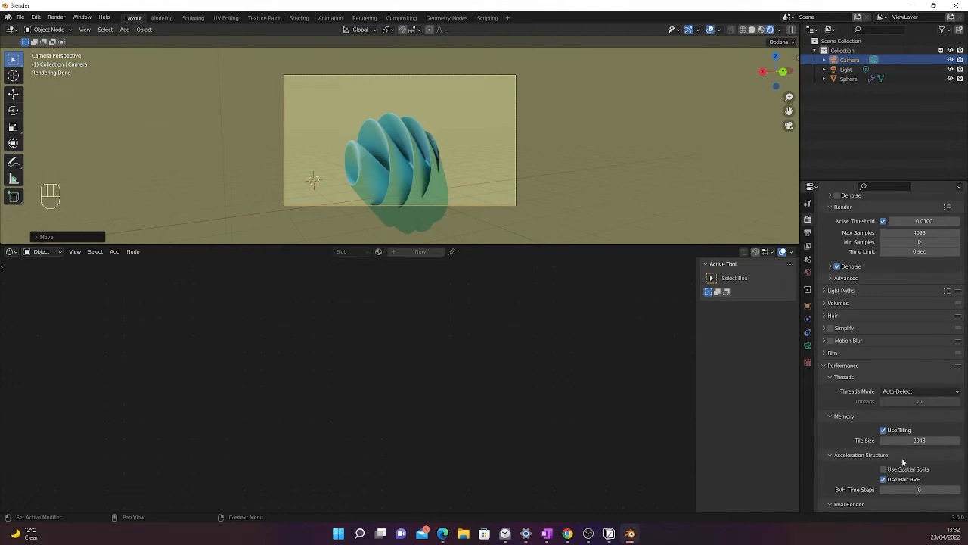
scroll(902, 461, down, 1)
click(922, 425)
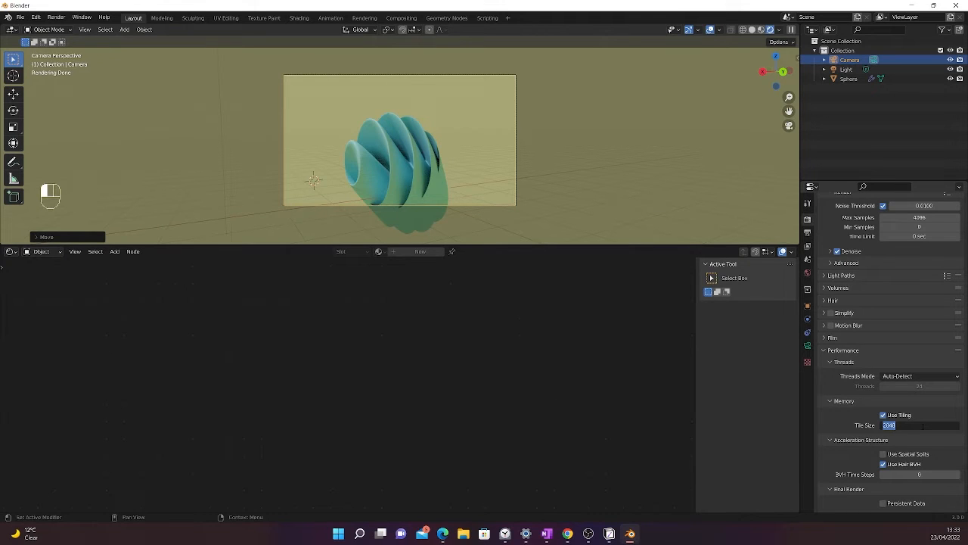
text(256)
key(Return)
- Apply the 4K UHDTV 2160p format preset to the output resolution
click(807, 274)
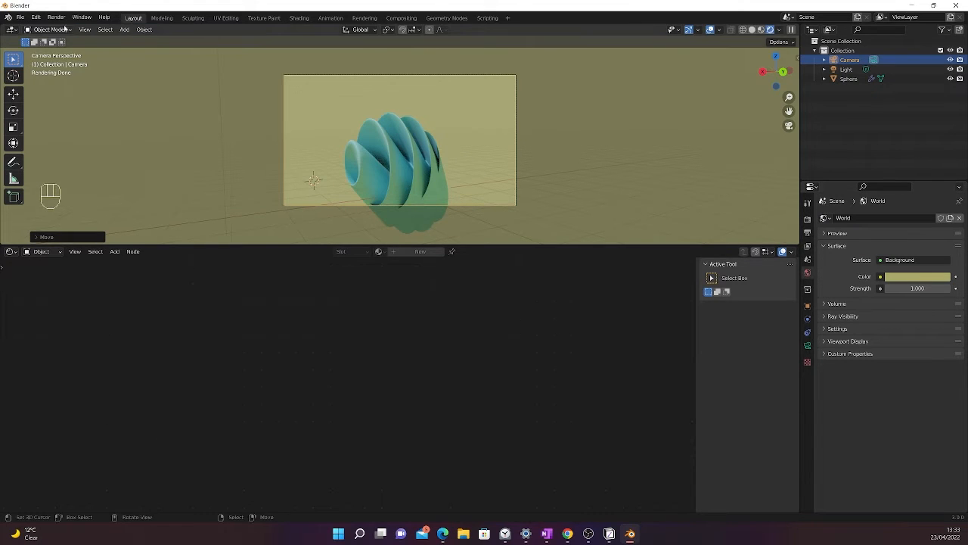
click(807, 232)
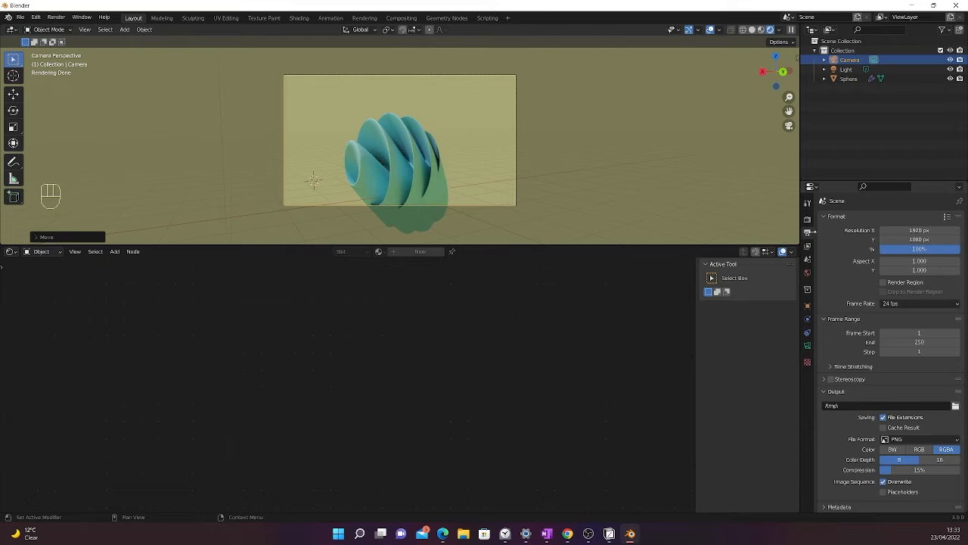
click(946, 217)
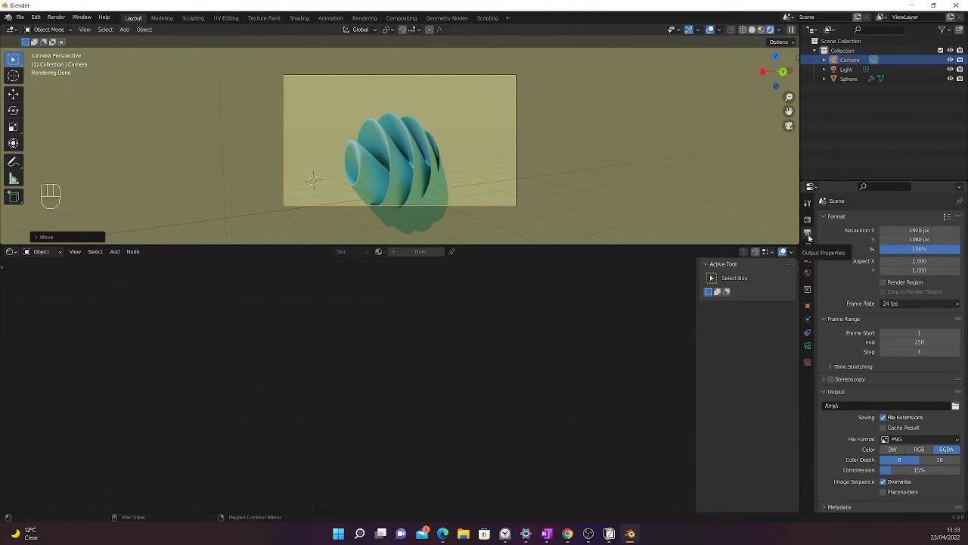
click(948, 217)
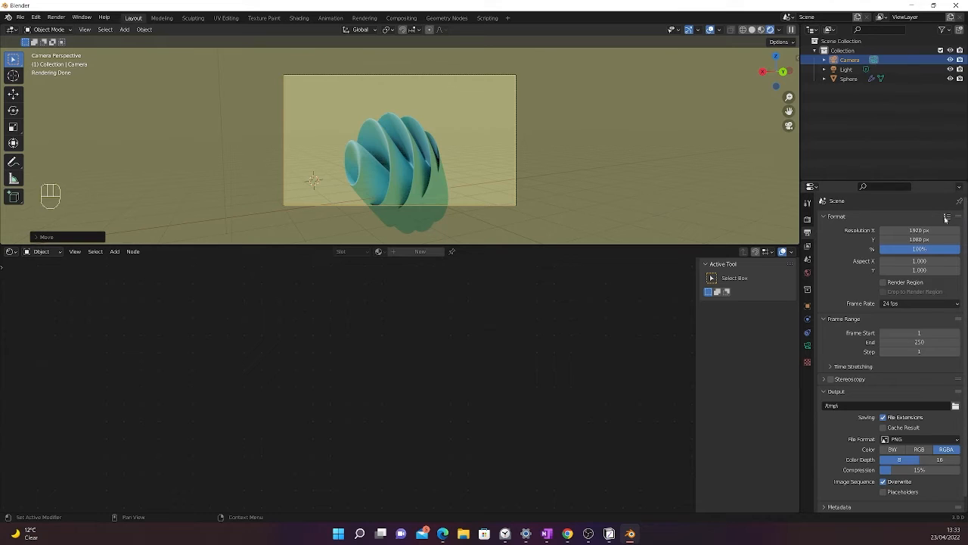
click(947, 217)
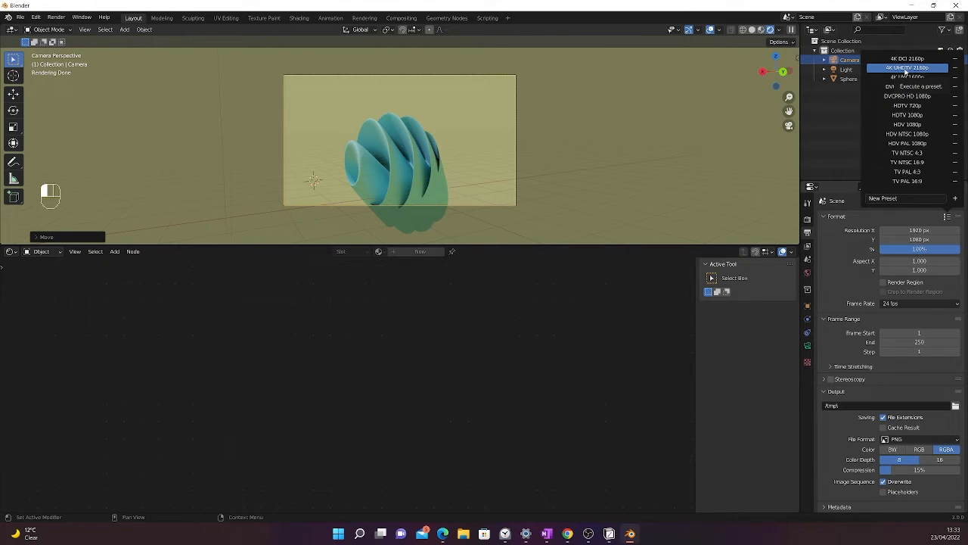
click(905, 68)
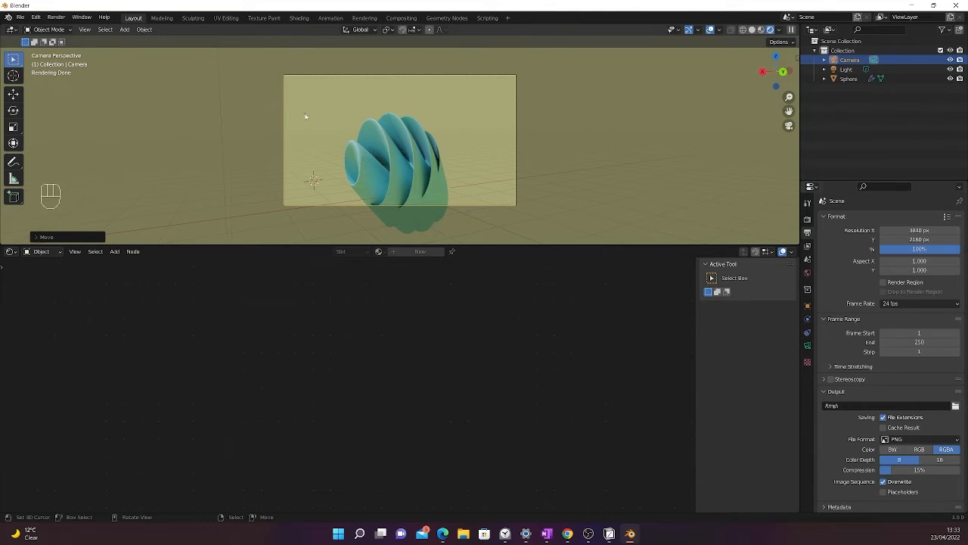
- Render the final wallpaper image at 4K resolution and move the render window into view
click(61, 16)
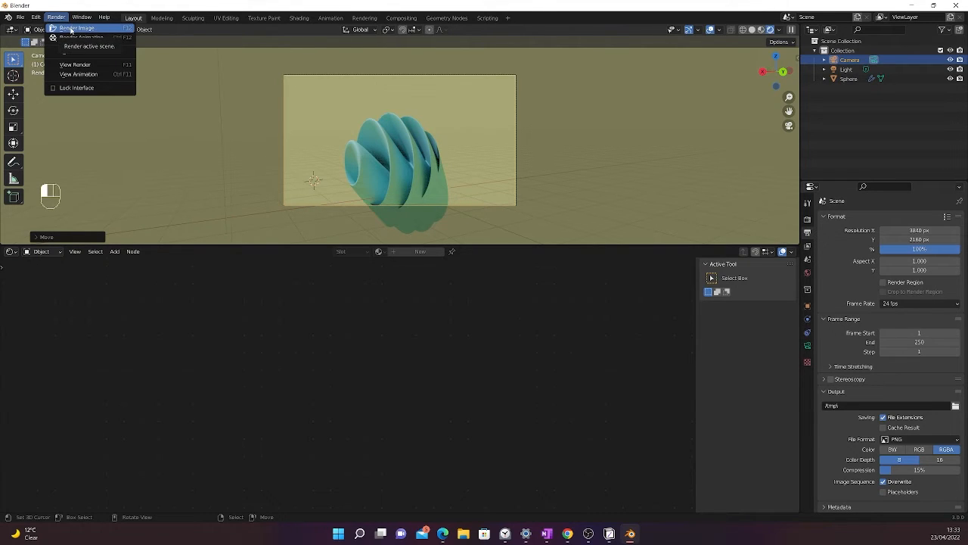
click(71, 28)
drag(395, 19, 474, 69)
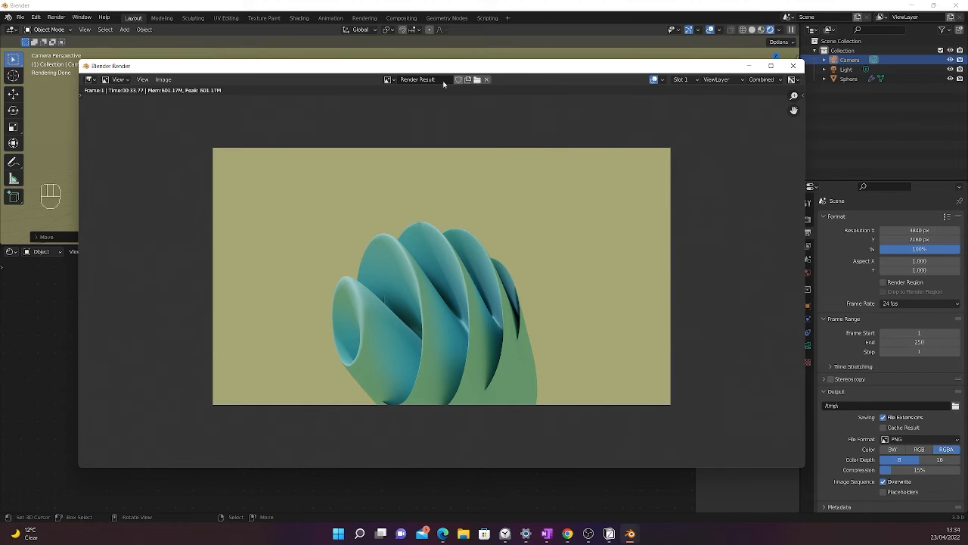
click(161, 79)
click(160, 80)
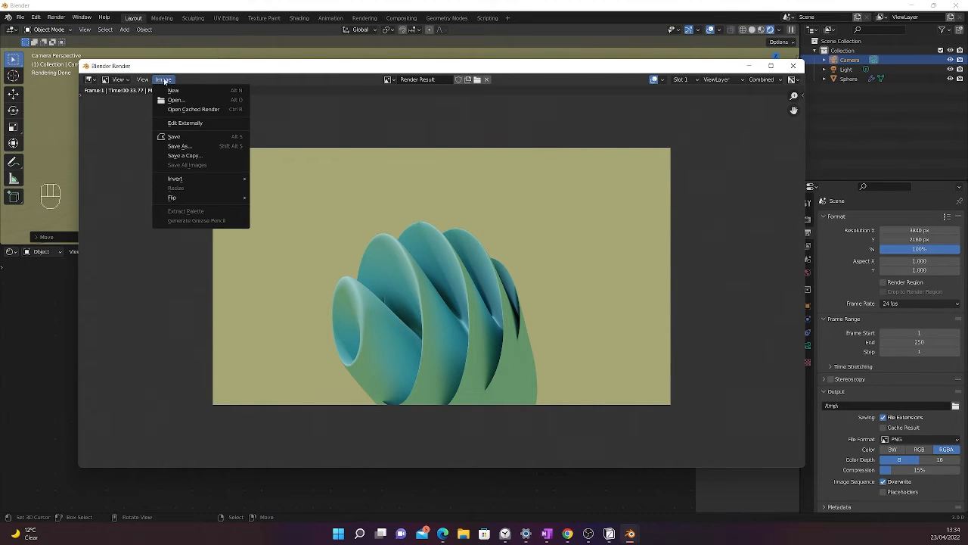
click(193, 146)
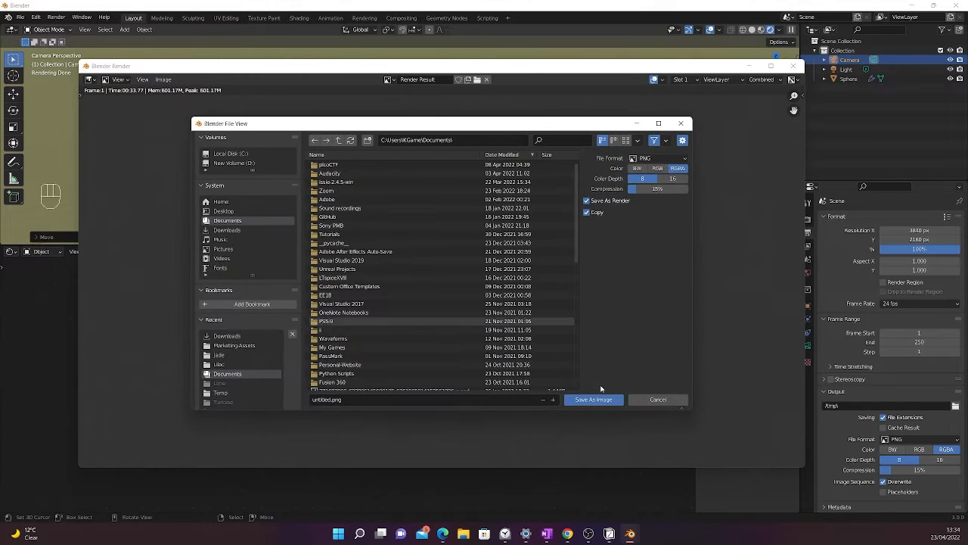
click(654, 399)
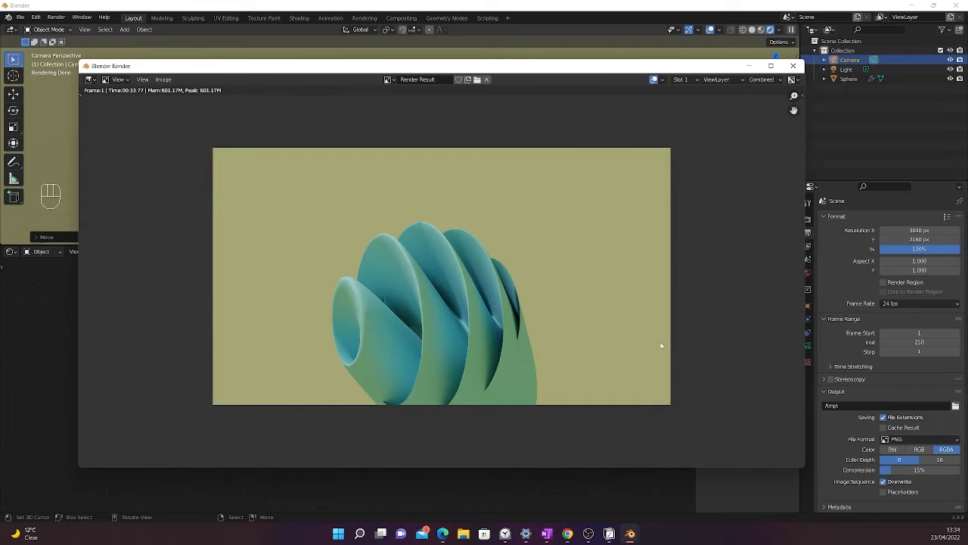
- Save the rendered image as tutorial_render in the Documents folder and close the render window
click(164, 79)
click(206, 146)
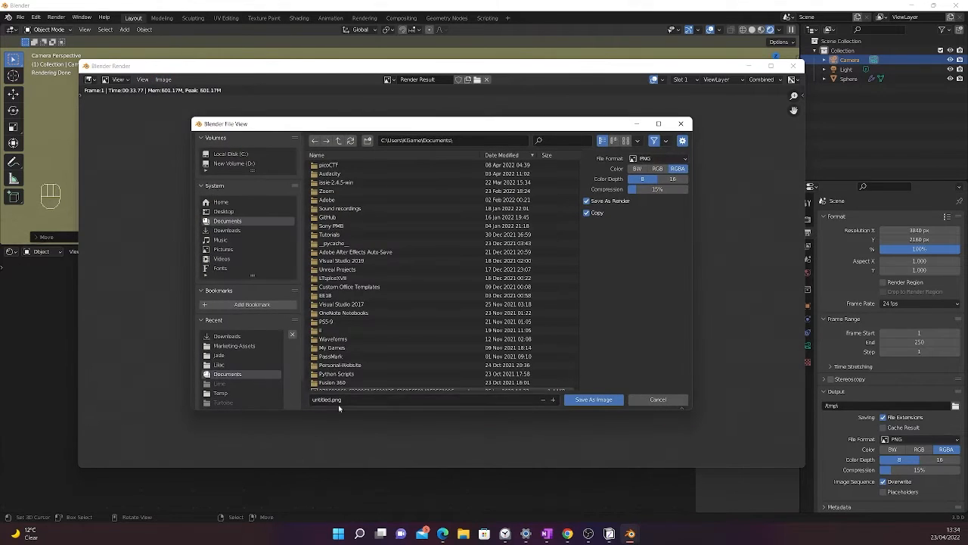
text(tutoria)
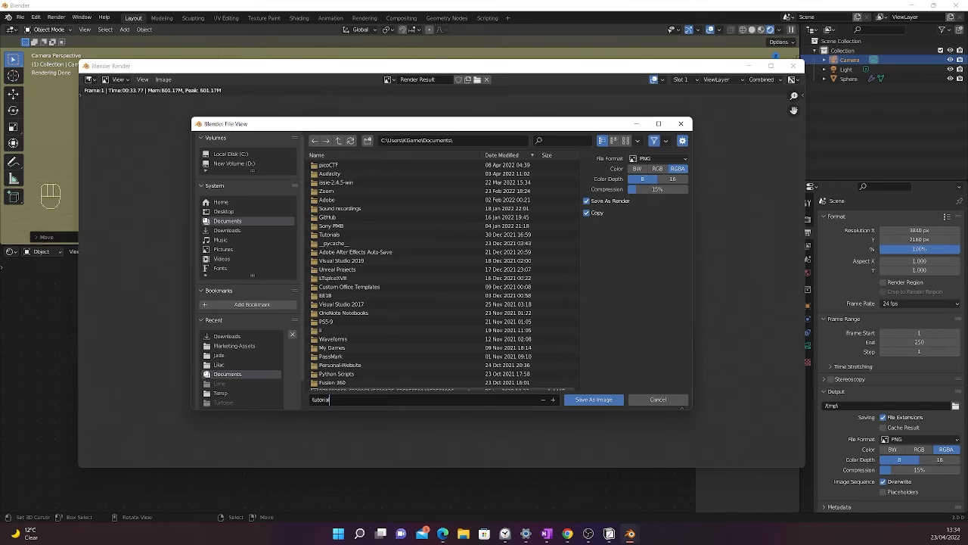
text(l_render)
key(Return)
click(580, 397)
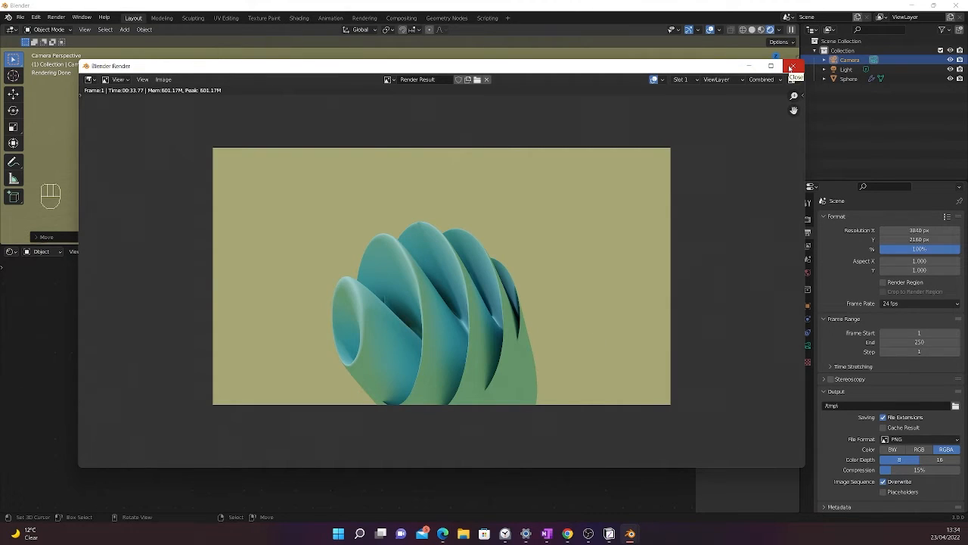
click(791, 69)
- Select the sphere, move its Wave Texture node away from the other nodes, and disconnect it from the Material Output's Displacement input
click(400, 150)
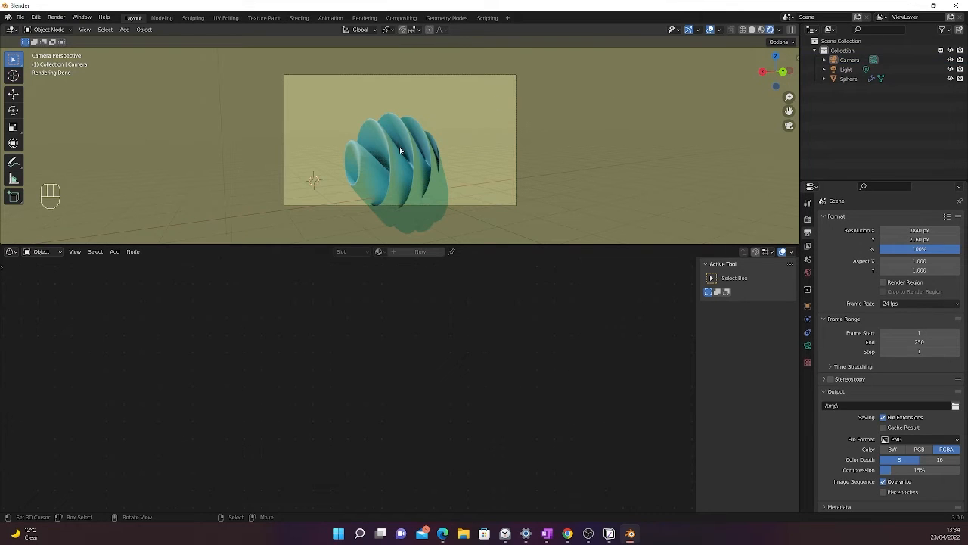
click(400, 154)
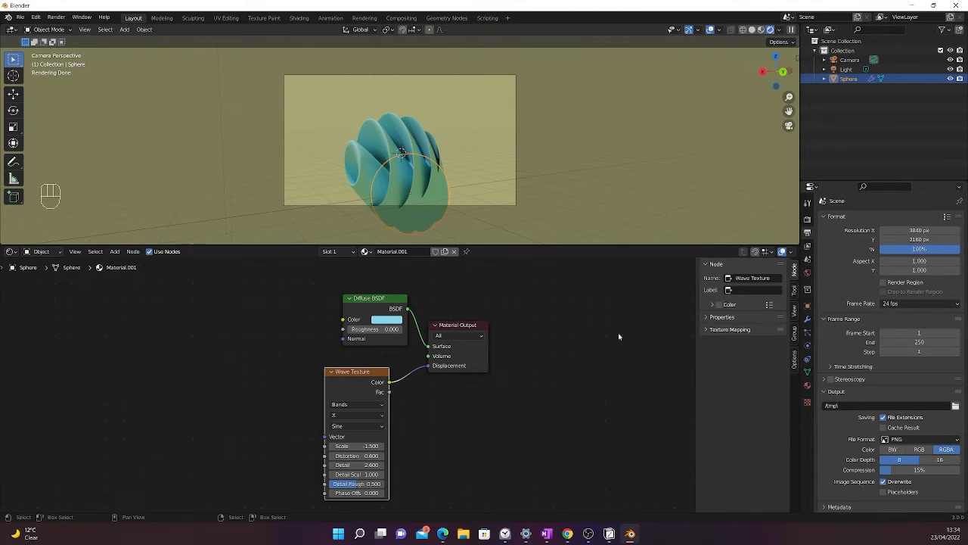
drag(366, 371, 230, 339)
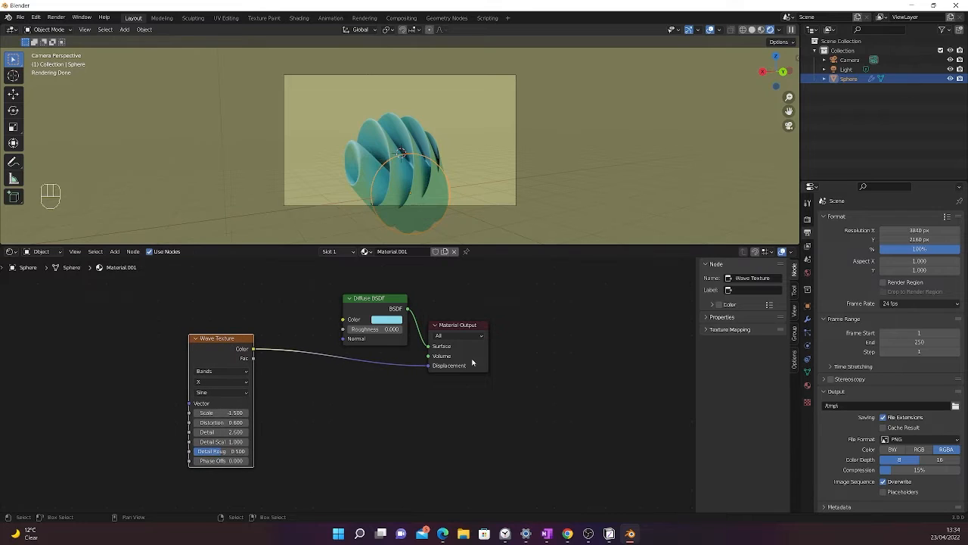
drag(428, 368, 366, 376)
middle_drag(365, 376, 464, 361)
scroll(463, 362, up, 1)
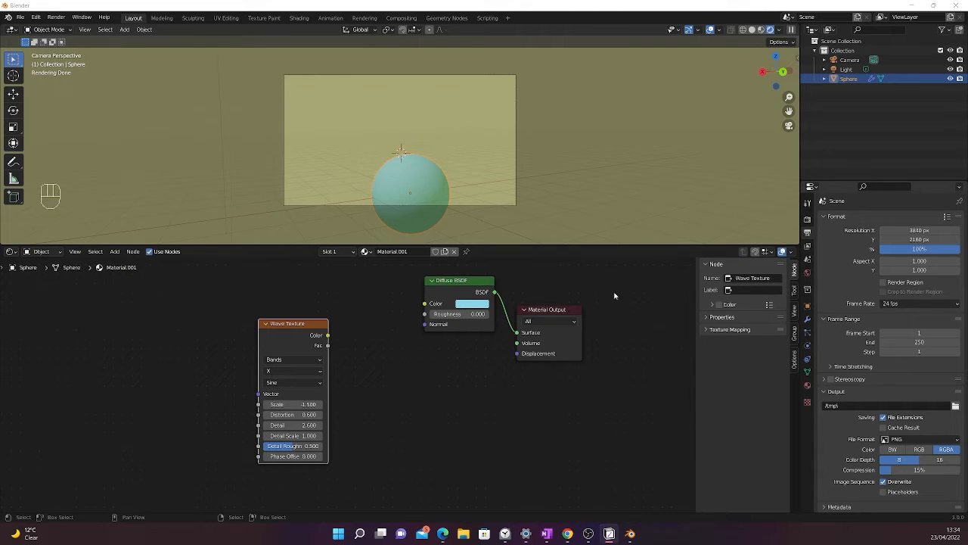
- Replace the Diffuse BSDF with a Subsurface Scattering node linked to the Material Output's Surface input
click(467, 289)
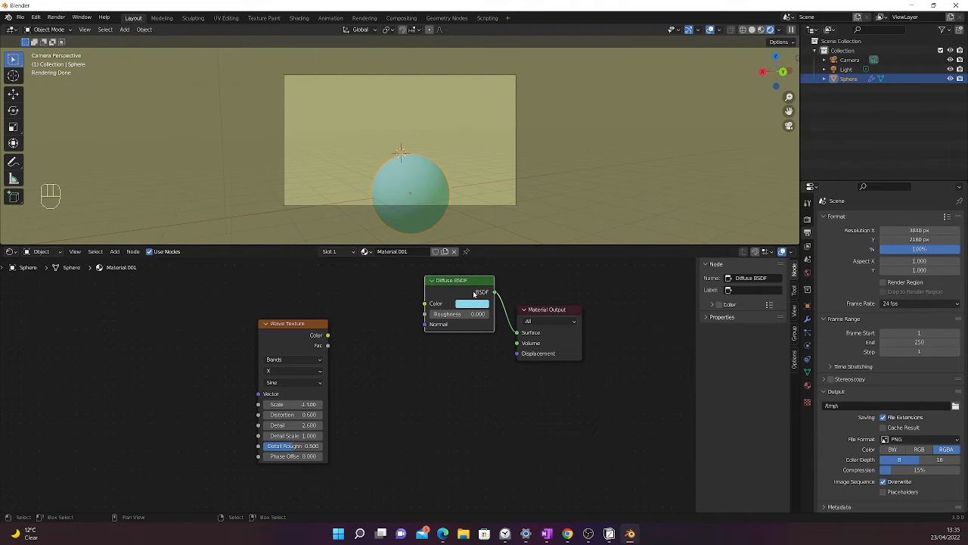
key(Delete)
key(shift+a)
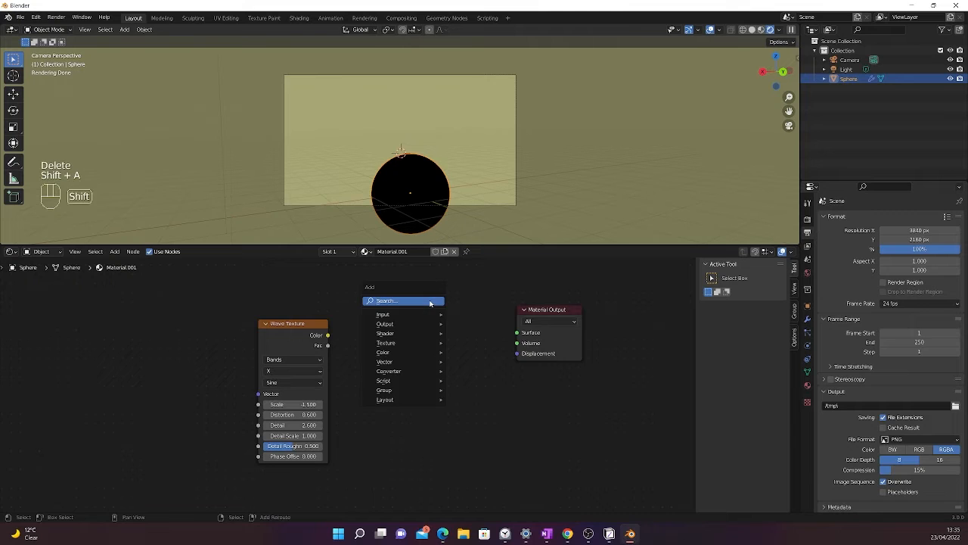
click(429, 301)
text(sub)
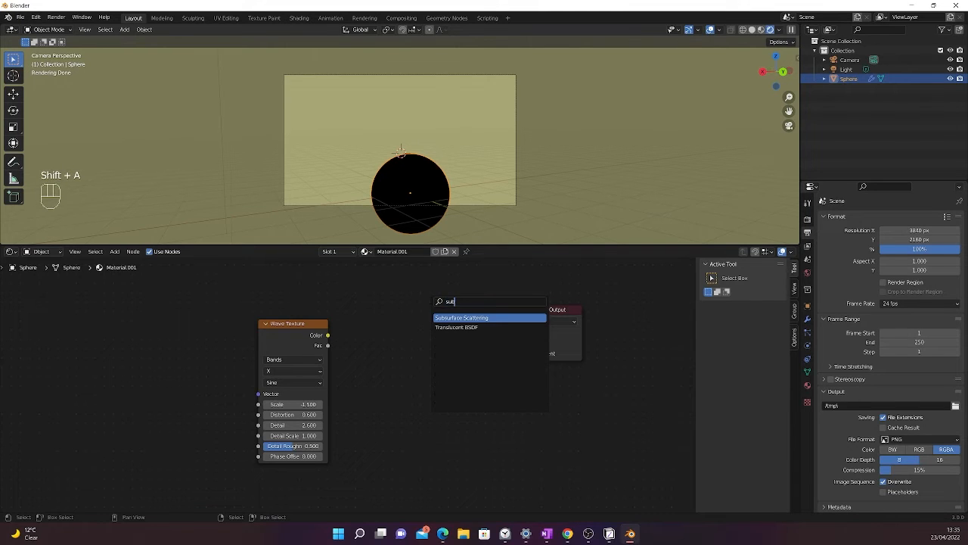
key(Return)
click(439, 276)
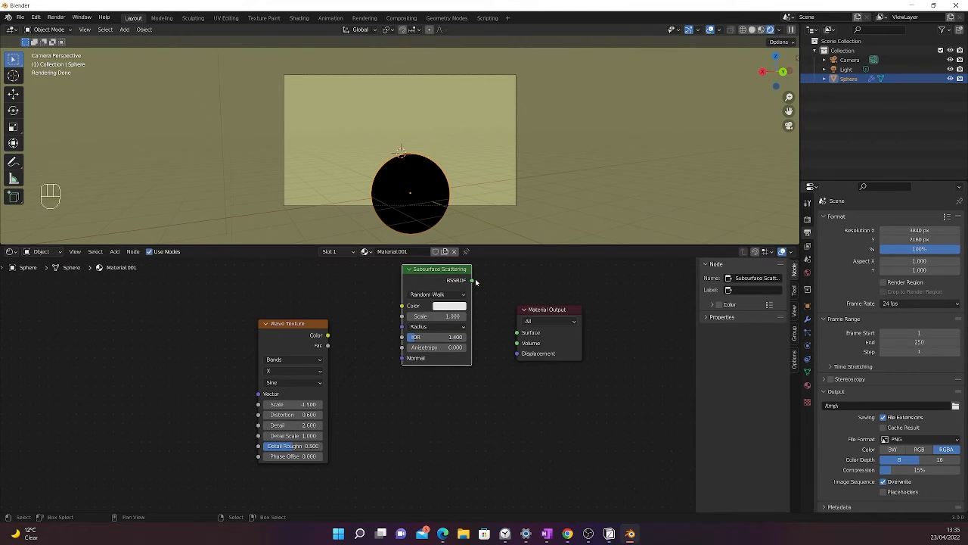
drag(472, 280, 516, 332)
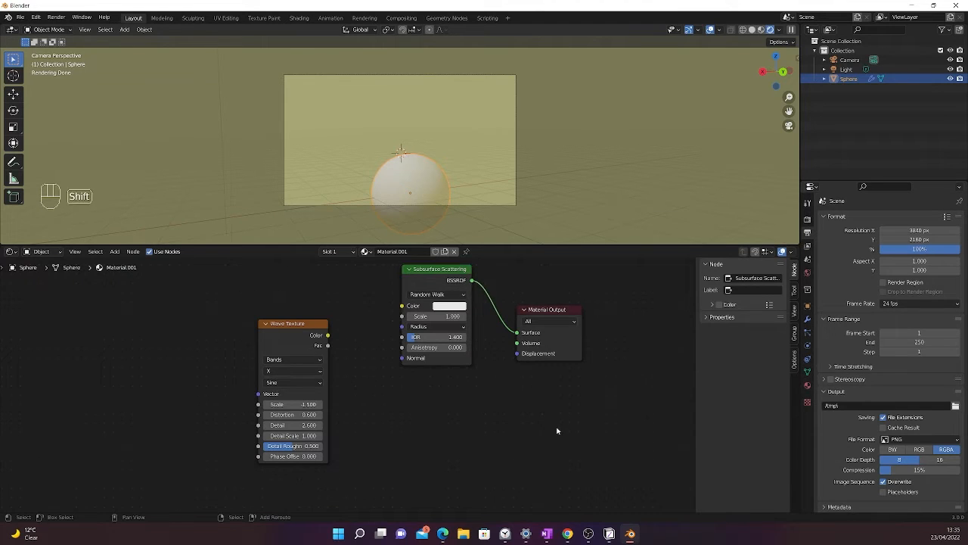
- Add a Displacement node below the Subsurface Scattering node and link it to the Material Output's Displacement input
key(shift+a)
text(c)
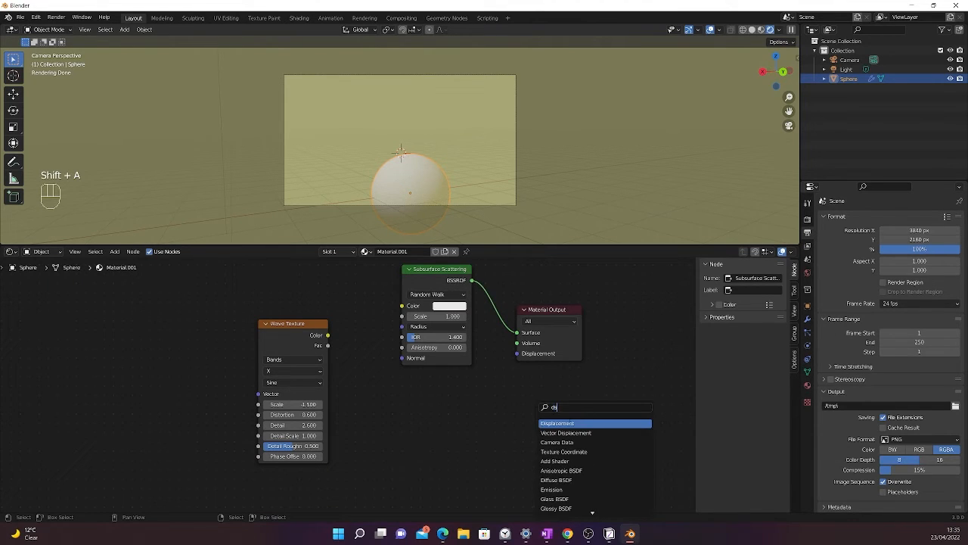
click(557, 442)
click(465, 397)
drag(465, 395, 517, 353)
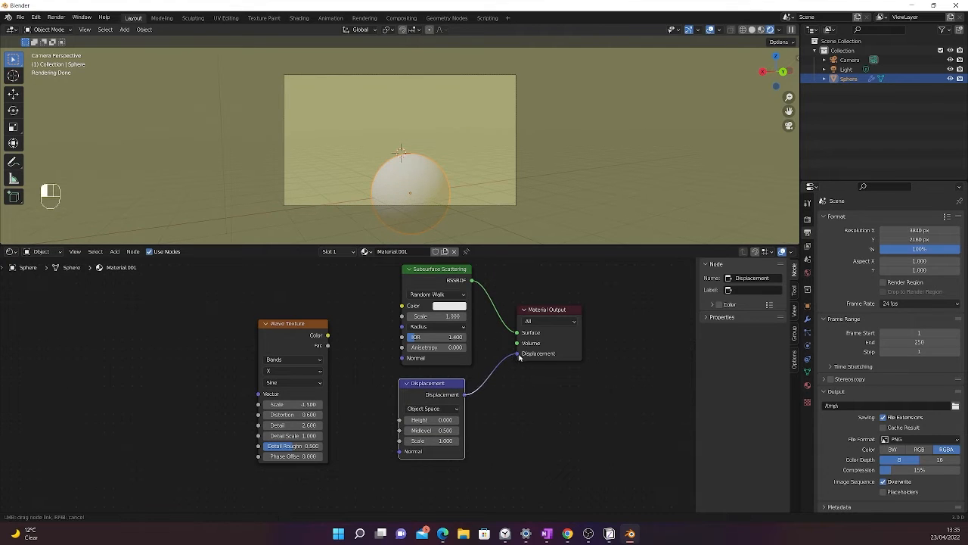
- Link the Wave Texture's Color output to the Displacement node's Normal input and move the Wave Texture node farther away
middle_drag(565, 405, 616, 369)
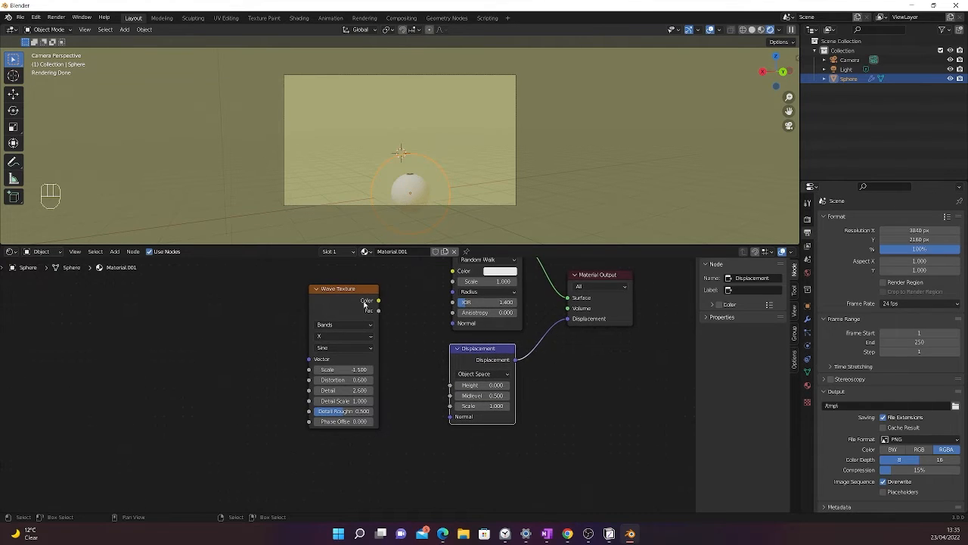
drag(379, 300, 409, 325)
drag(425, 371, 450, 417)
drag(367, 303, 336, 330)
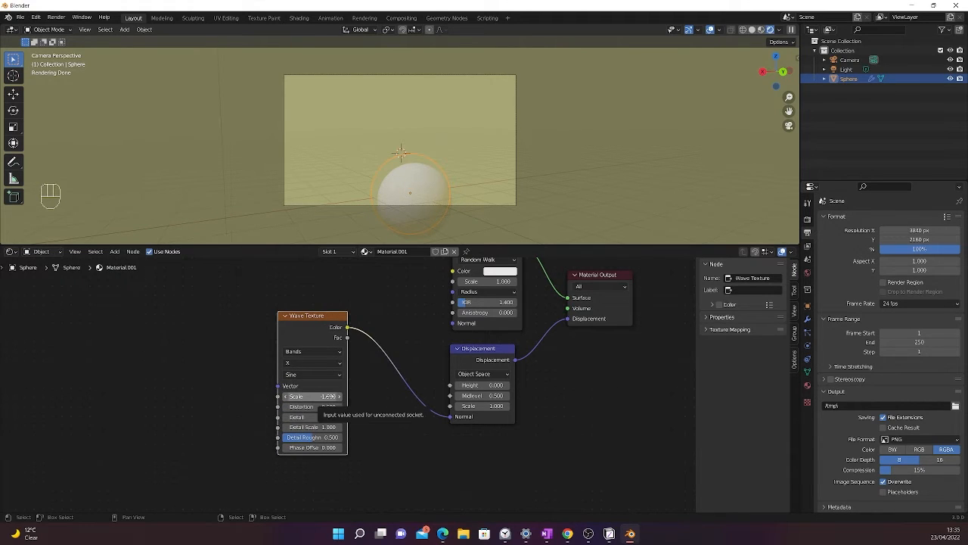
- Set the Wave Texture's Scale to 10 and Distortion to 26
drag(328, 396, 320, 396)
click(321, 396)
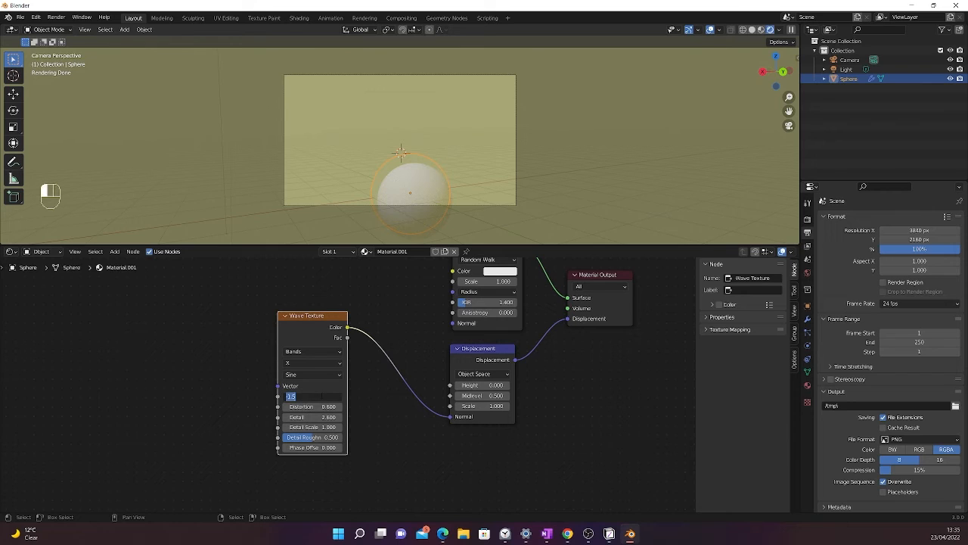
text(10)
key(Tab)
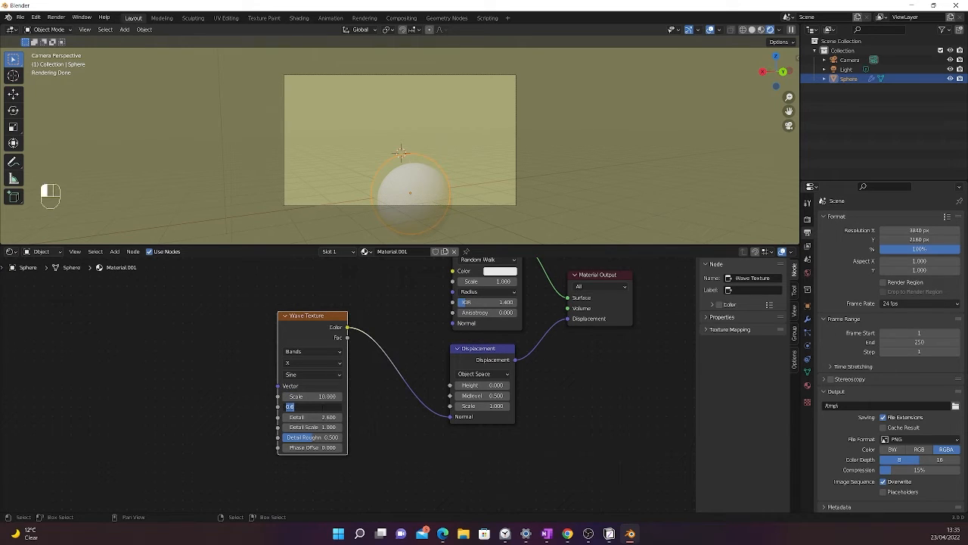
text(26)
key(Return)
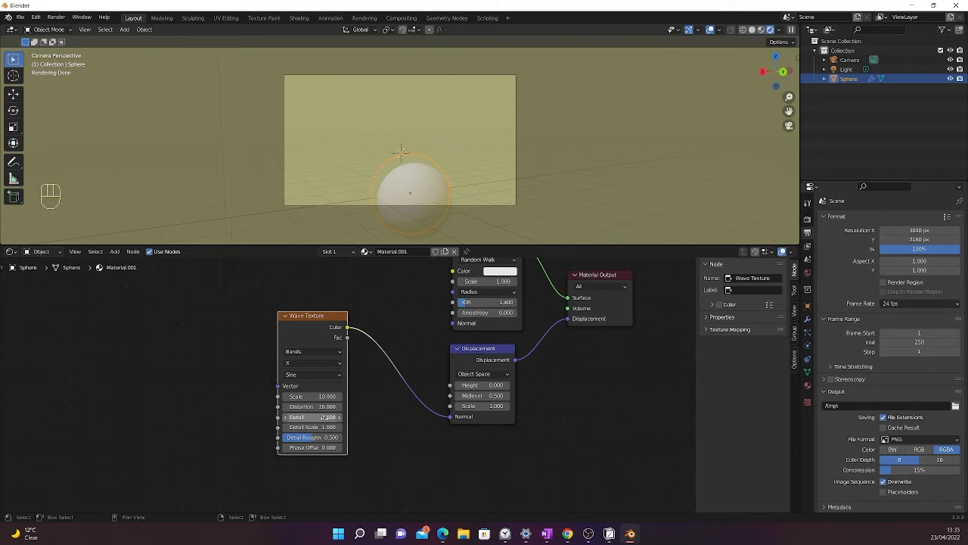
- Set the Wave Texture's Detail to 3.6 and Detail Scale to -1.1
click(325, 417)
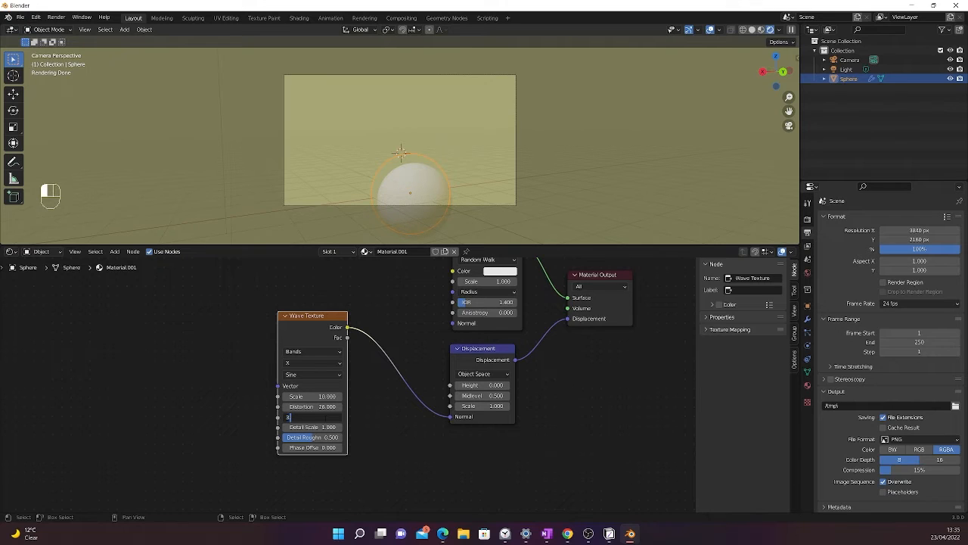
key(Return)
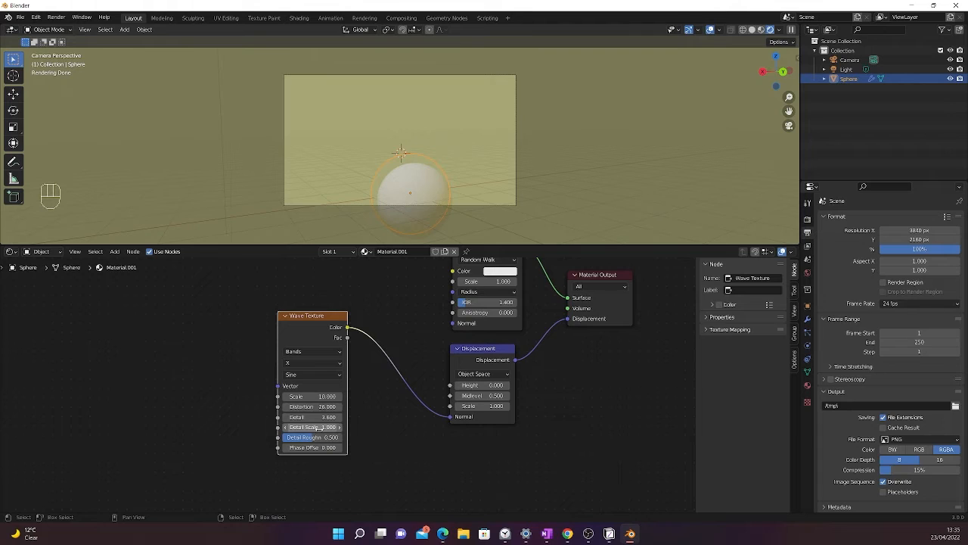
click(320, 426)
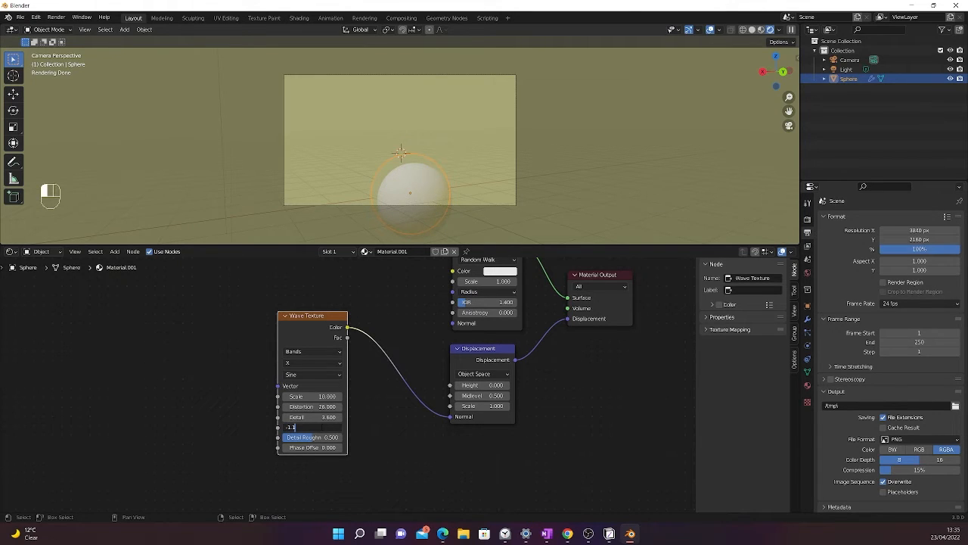
text(-1.1)
key(Return)
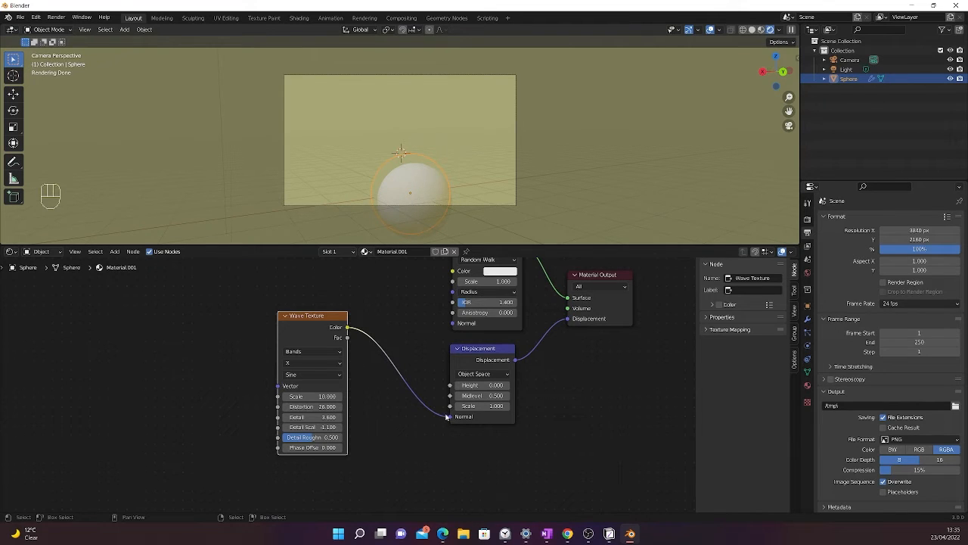
- Relink the Wave Texture's Color output to the Displacement node's Height input and inspect the displaced sphere up close
drag(449, 421, 450, 385)
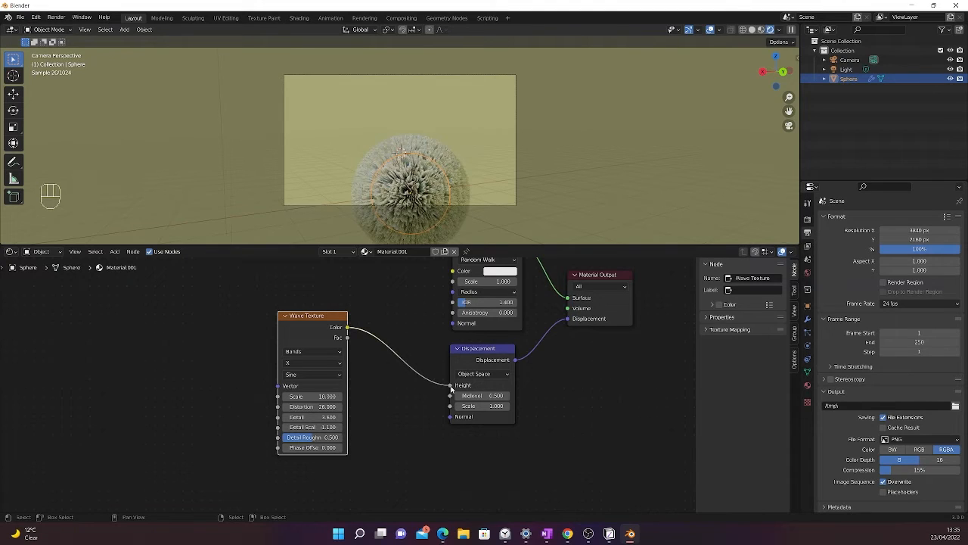
scroll(439, 206, up, 3)
scroll(439, 207, up, 2)
shift+middle_drag(523, 231, 540, 178)
scroll(524, 129, down, 3)
scroll(537, 134, up, 3)
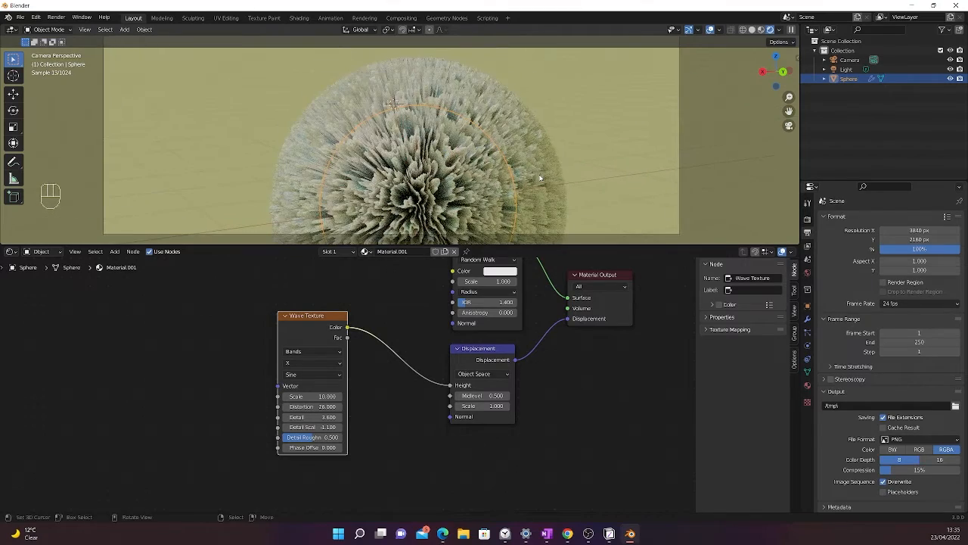
scroll(554, 162, down, 2)
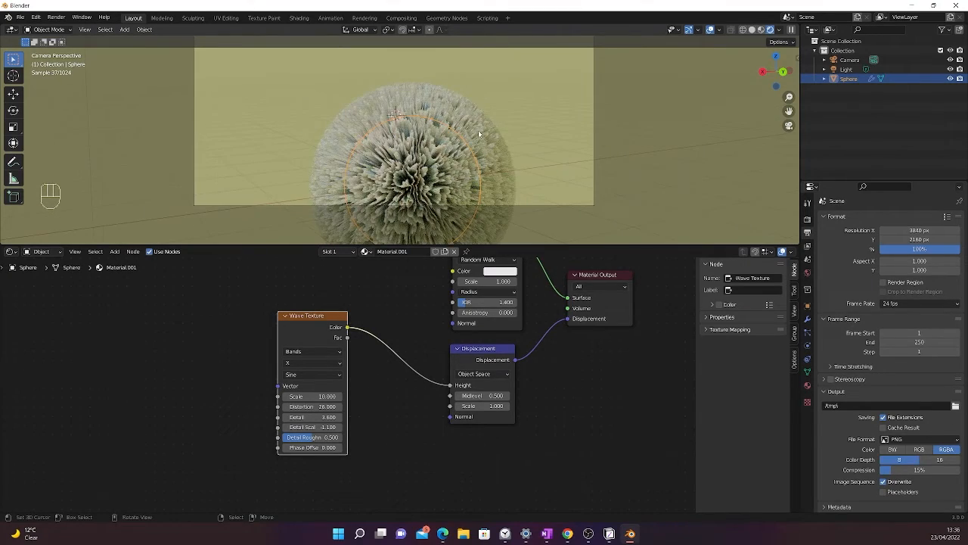
scroll(493, 179, up, 2)
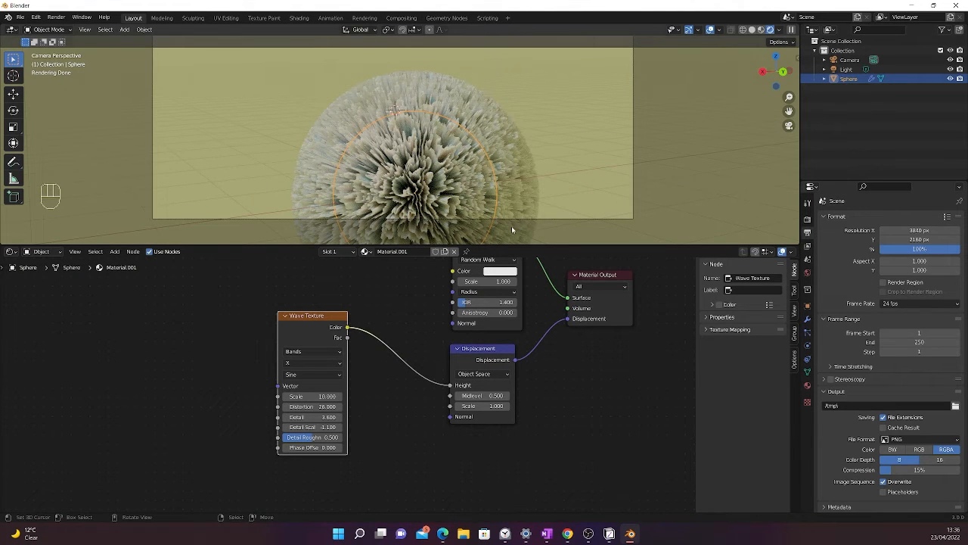
scroll(423, 333, up, 1)
- Add a Noise Texture node ahead of the Wave Texture node in the sphere's material
middle_drag(403, 358, 573, 359)
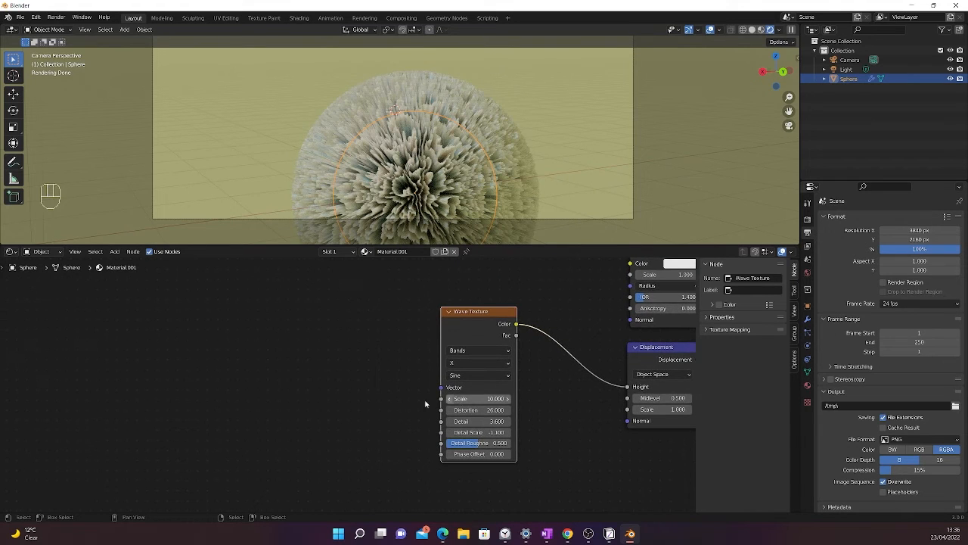
key(shift+a)
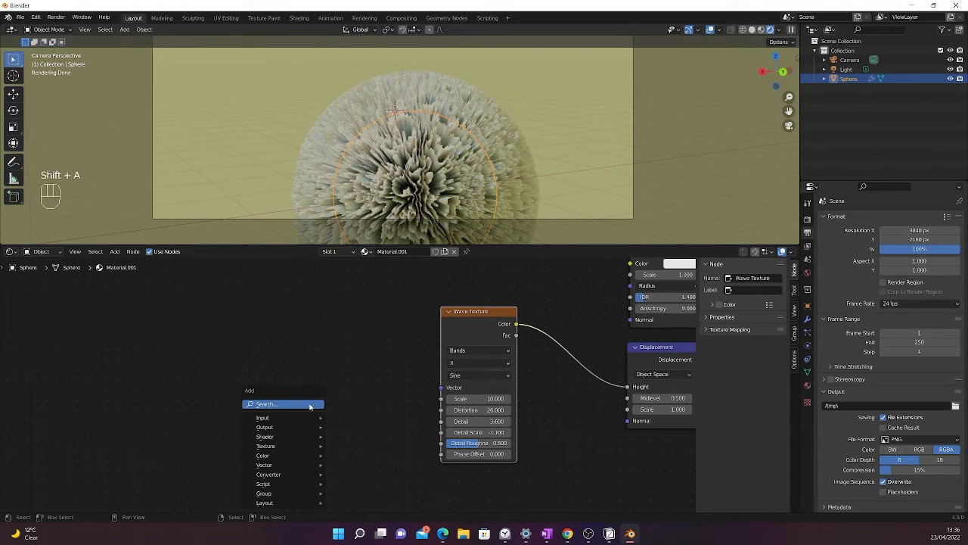
click(310, 406)
text(nois)
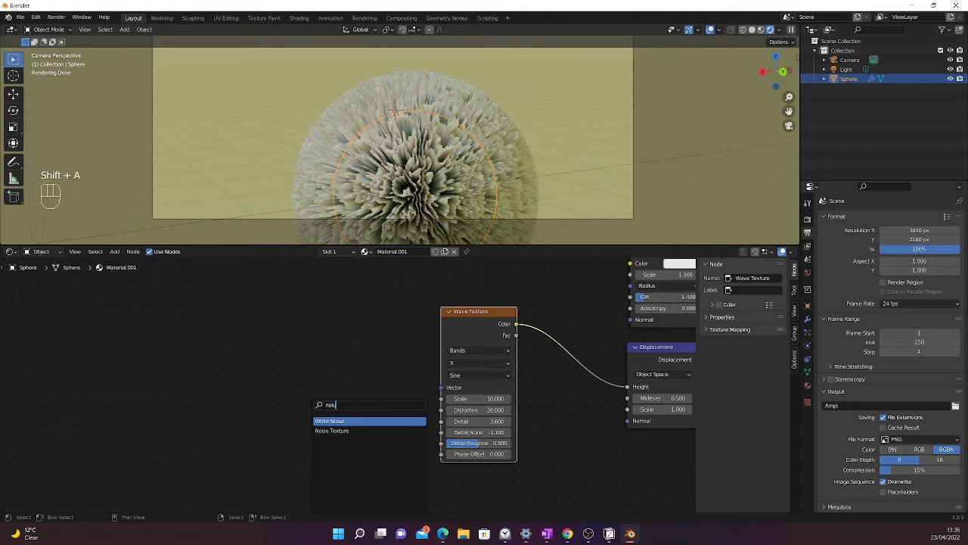
text(e)
key(Down)
key(Return)
click(328, 344)
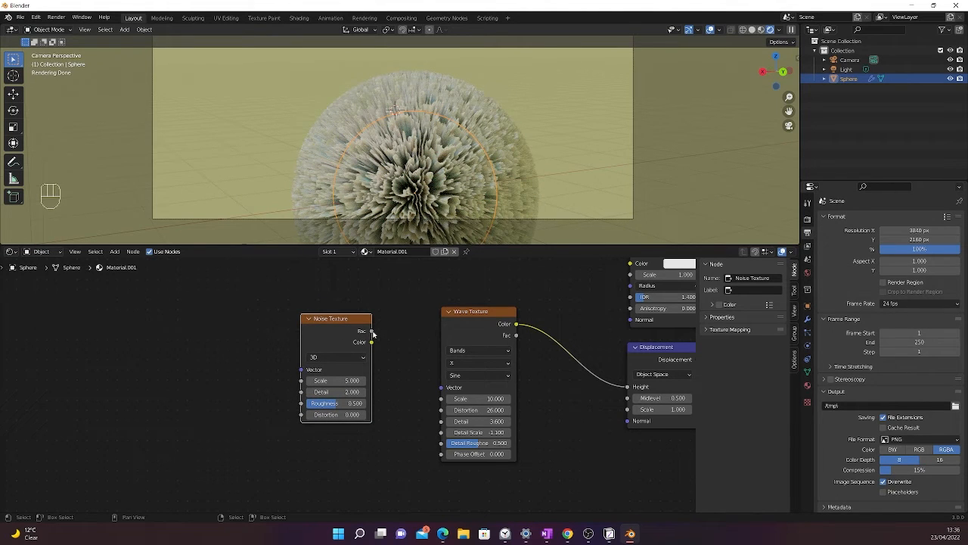
- Link the Noise Texture's Fac output to the Wave Texture's Vector input and move the Noise Texture closer to it
drag(372, 331, 441, 388)
drag(334, 320, 366, 344)
middle_drag(575, 405, 511, 412)
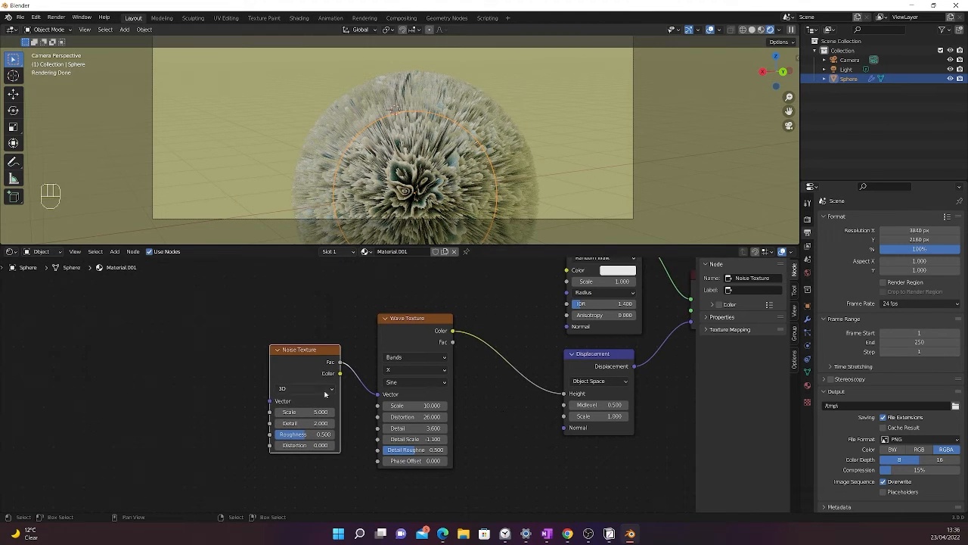
- Set the Noise Texture's Scale to -0.6 and check the displaced sphere in the camera view
click(303, 412)
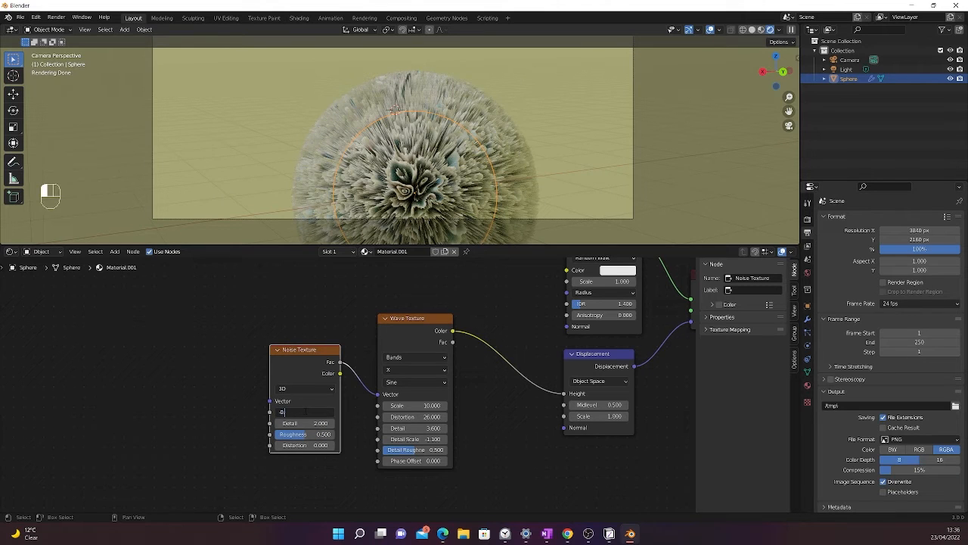
text(0.6)
key(Return)
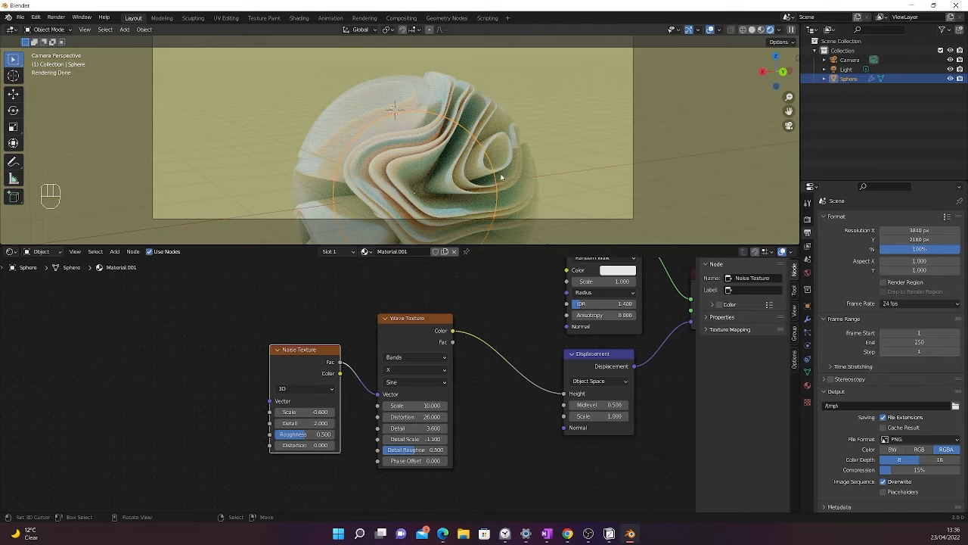
scroll(464, 126, down, 2)
scroll(464, 126, down, 3)
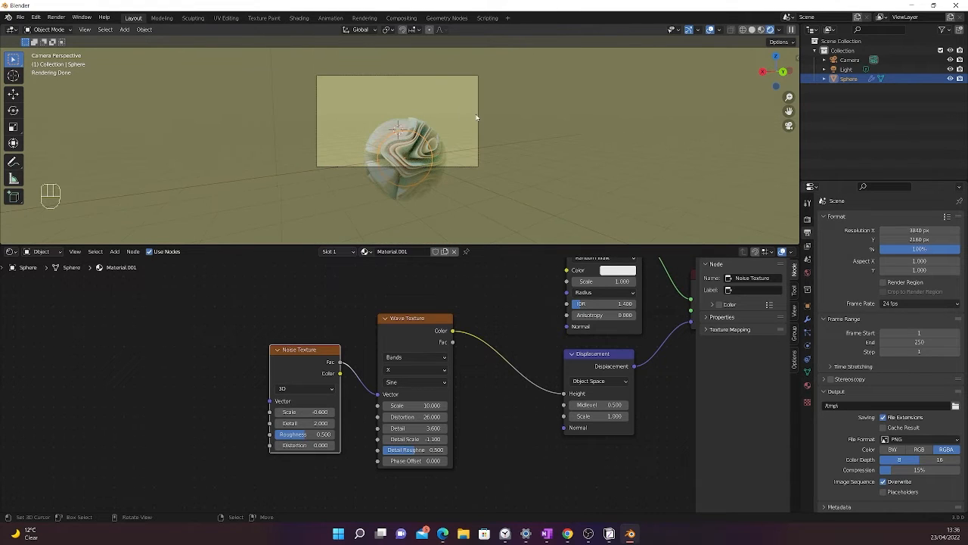
scroll(476, 117, up, 4)
scroll(477, 117, down, 2)
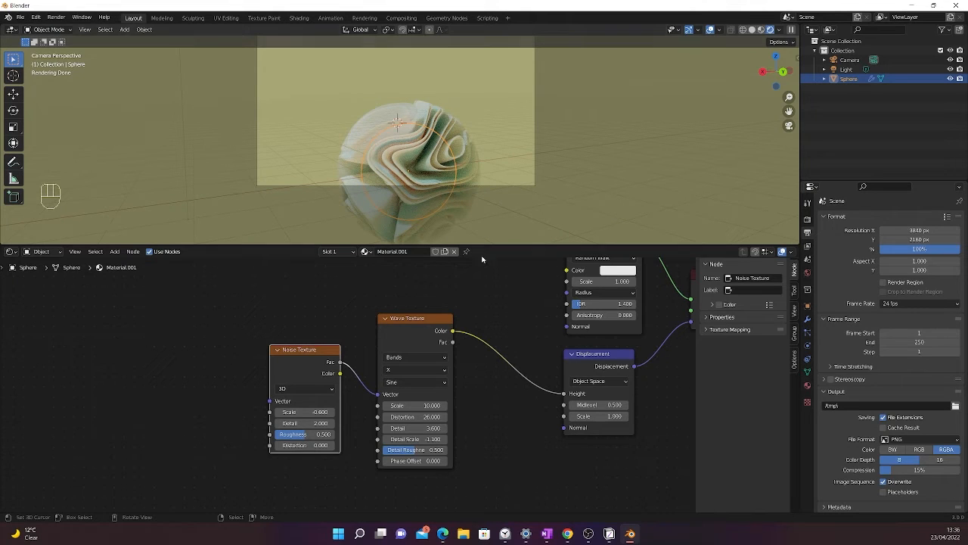
- Align the camera to a new viewing angle that frames the whole folded sphere inside the render area
middle_drag(168, 119, 524, 131)
scroll(539, 96, down, 3)
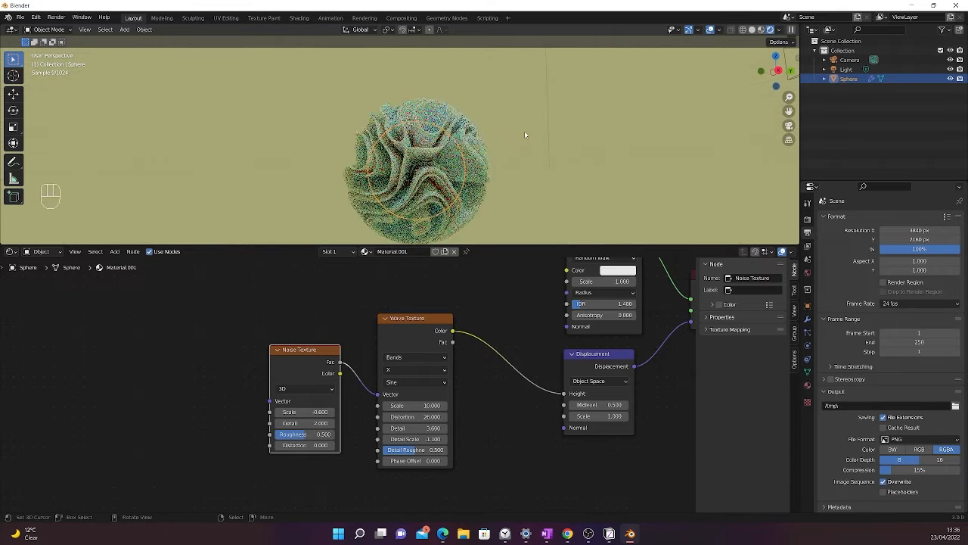
scroll(524, 131, down, 2)
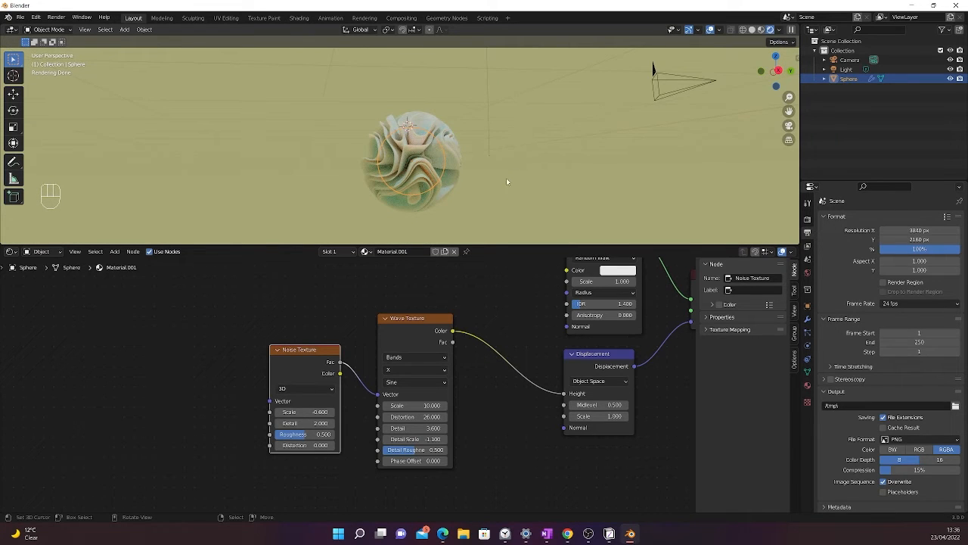
mouse_move(507, 181)
middle_down()
mouse_move(406, 173)
mouse_move(497, 195)
mouse_move(440, 202)
mouse_move(513, 190)
middle_up()
scroll(440, 203, up, 3)
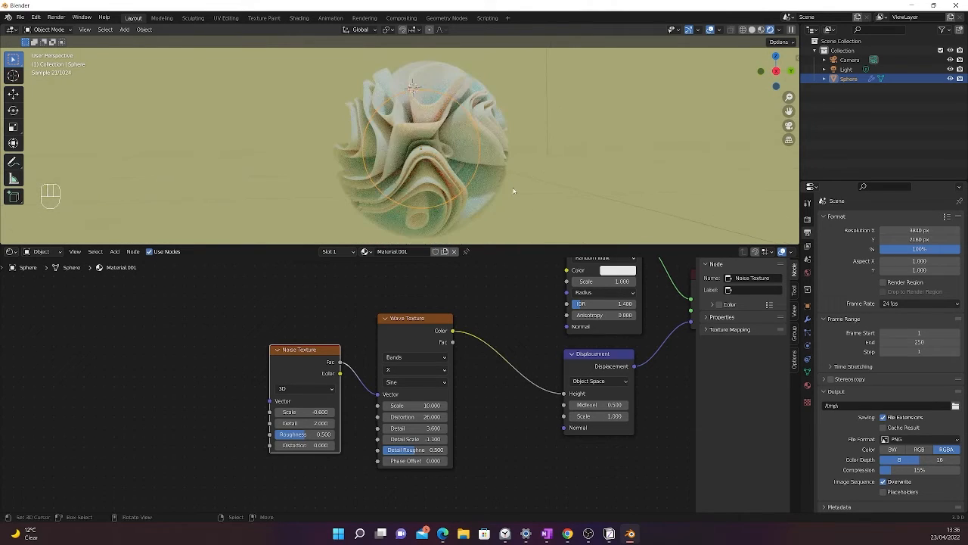
scroll(513, 191, down, 4)
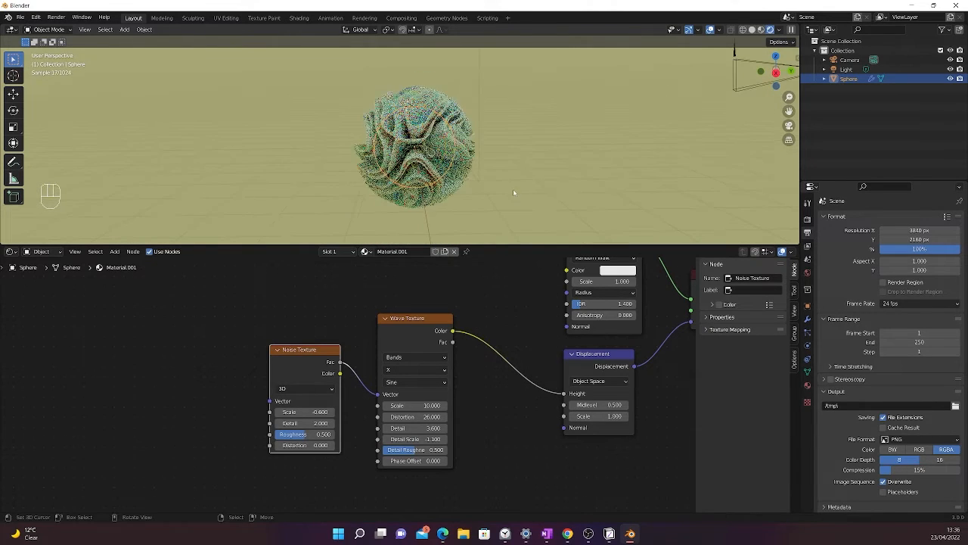
key(ctrl+alt+KP_0)
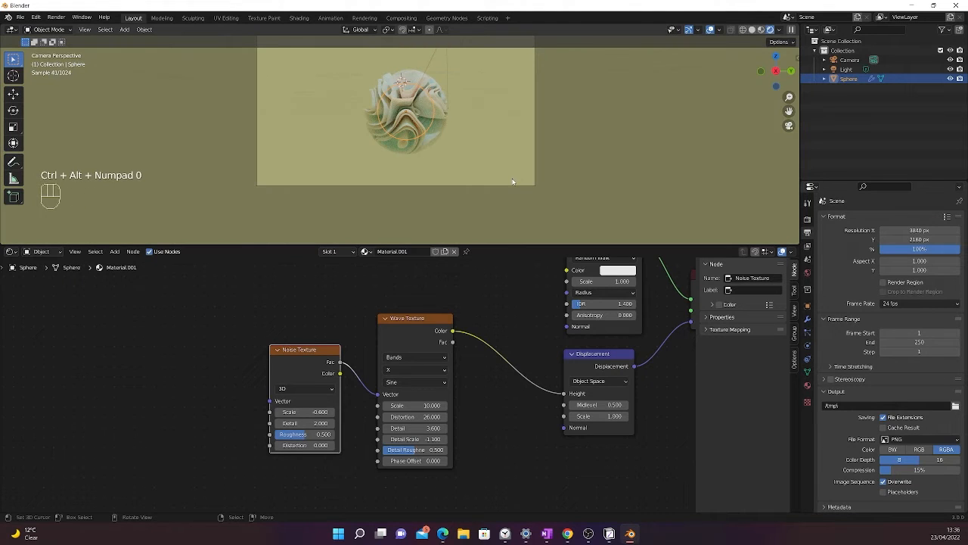
scroll(513, 181, up, 3)
middle_drag(529, 188, 531, 189)
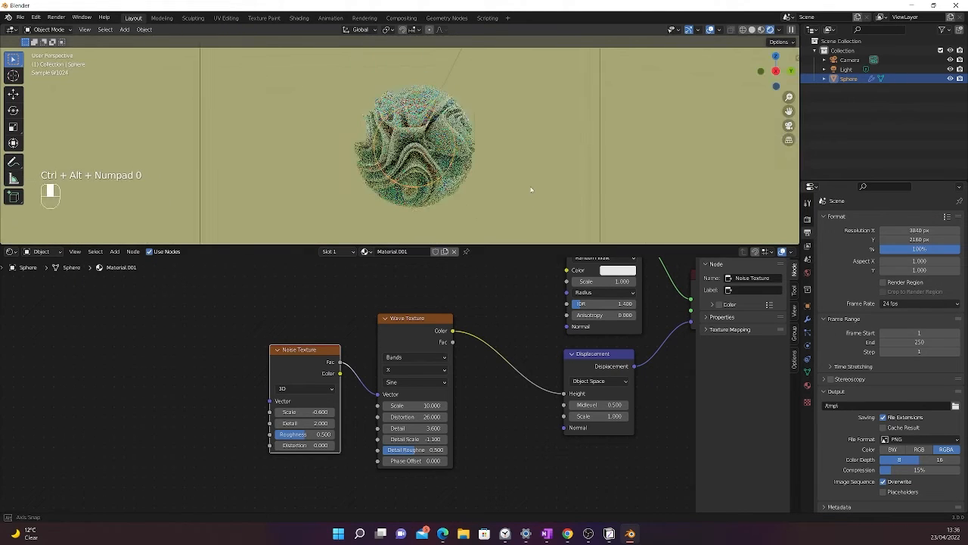
scroll(533, 190, up, 2)
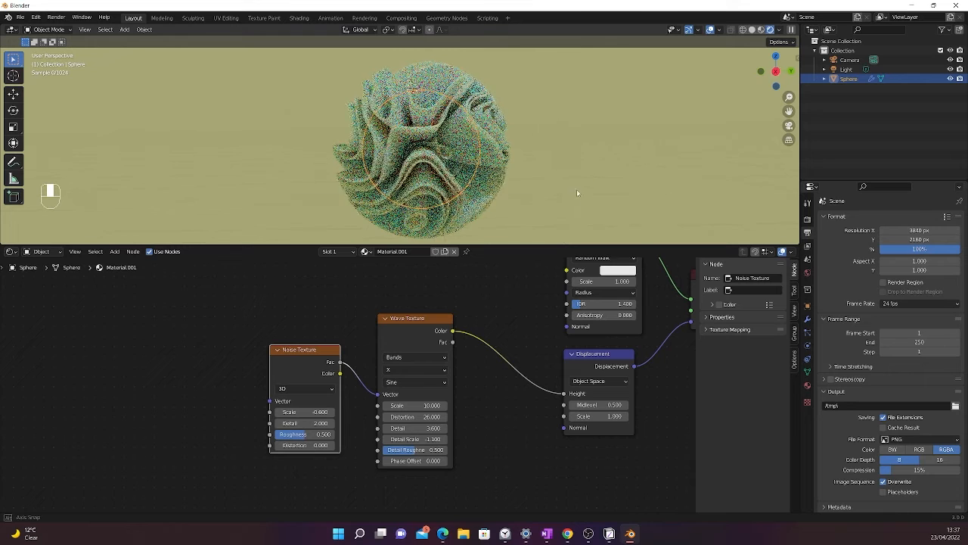
key(ctrl+alt+KP_0)
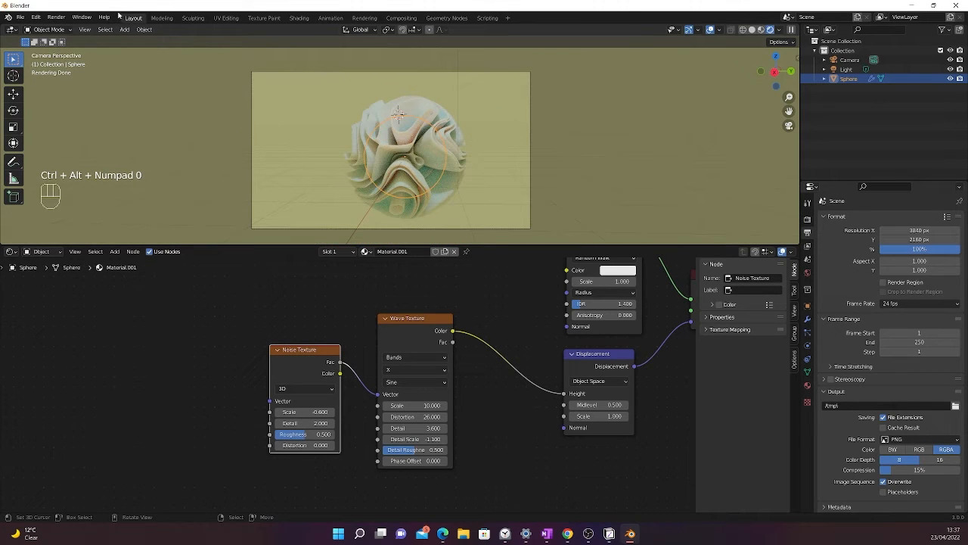
- Render the image from the camera and inspect the edges of the folds up close while it renders
click(56, 17)
click(72, 28)
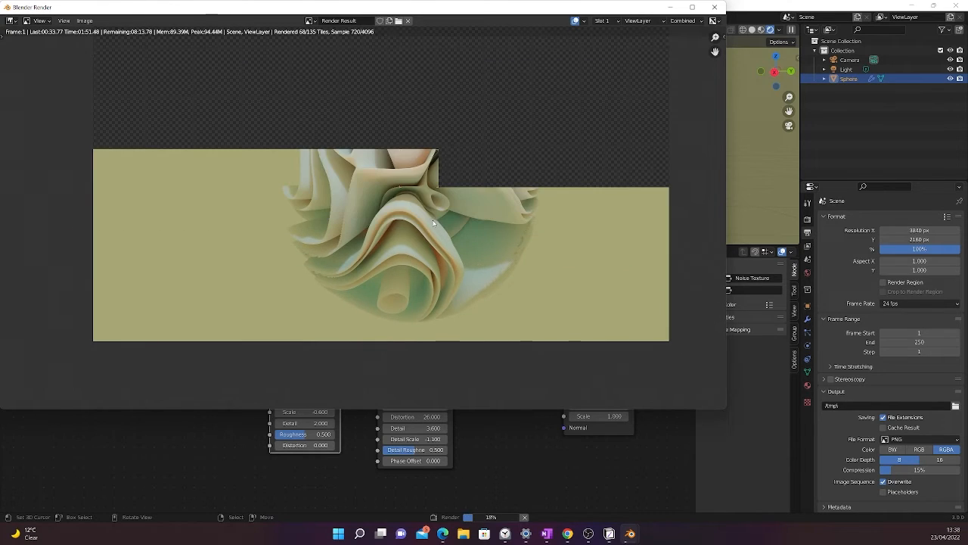
scroll(414, 251, up, 6)
scroll(448, 215, up, 1)
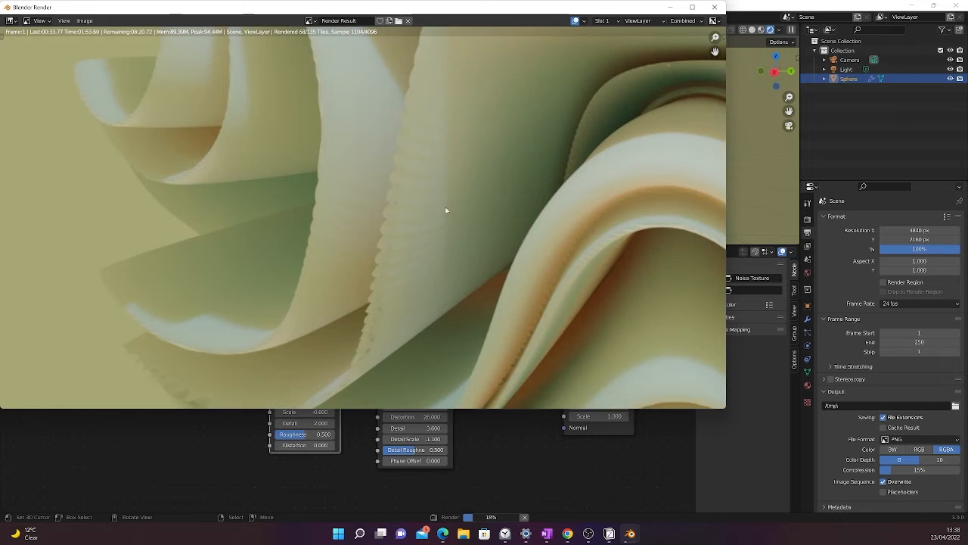
scroll(411, 234, up, 1)
scroll(415, 203, down, 3)
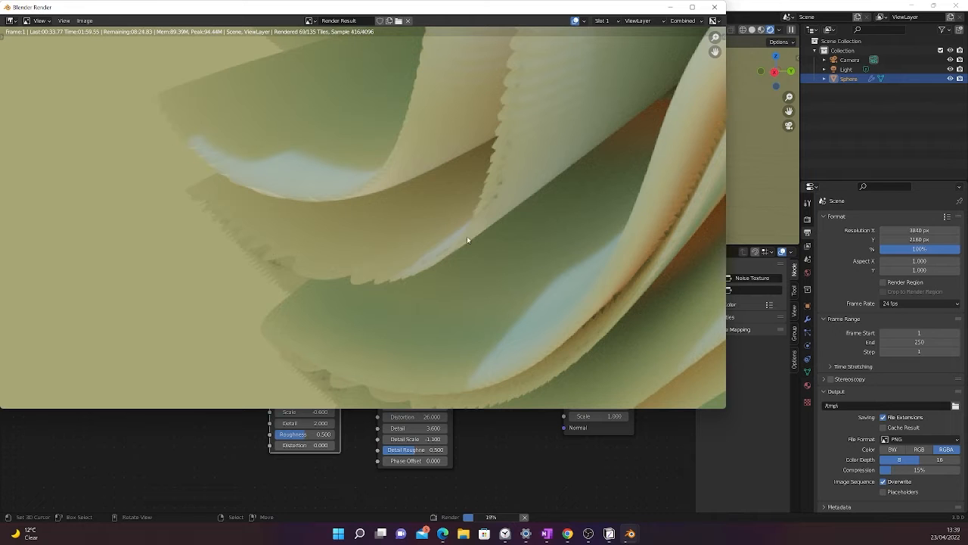
scroll(540, 249, down, 5)
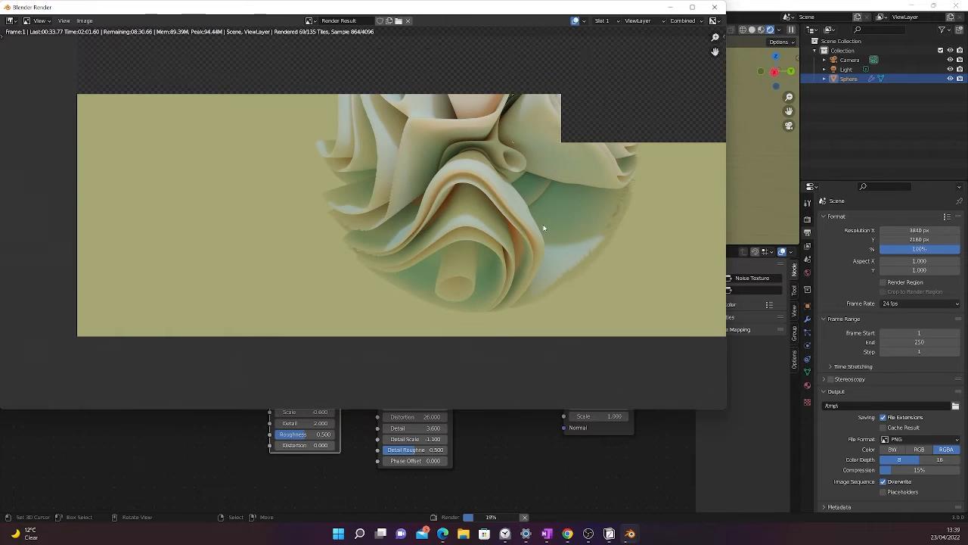
scroll(554, 221, down, 3)
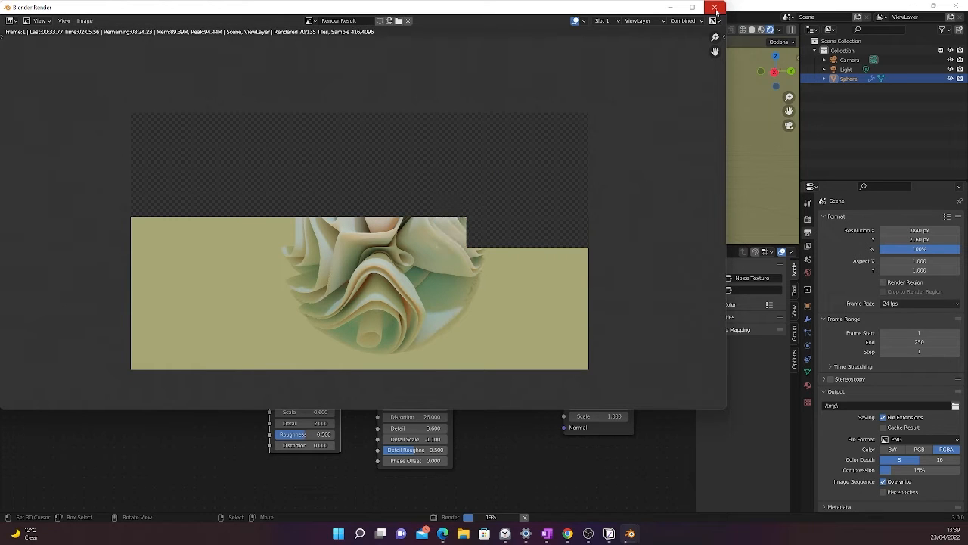
- Examine the sphere's Subdivision modifier settings and bring the render window back to the front
click(808, 318)
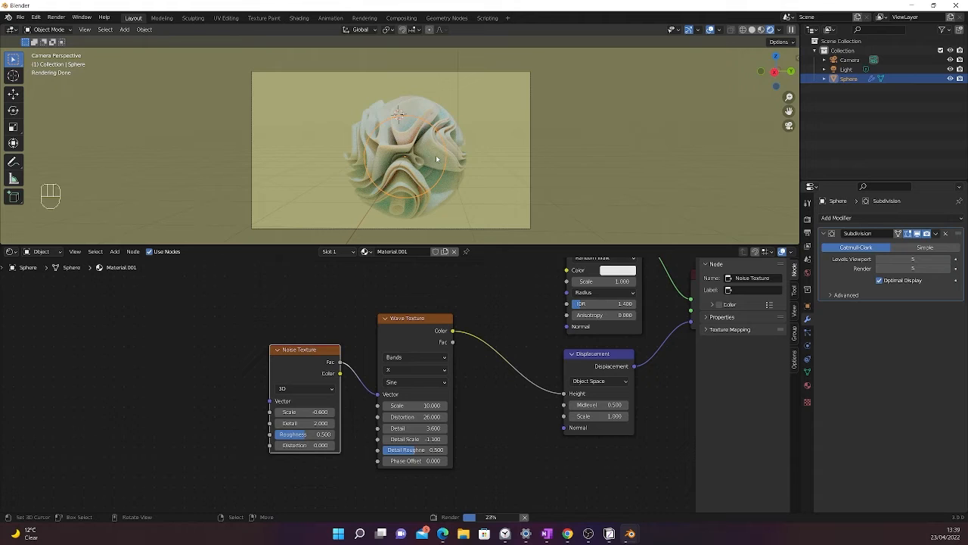
key(shift)
mouse_move(632, 535)
click(681, 484)
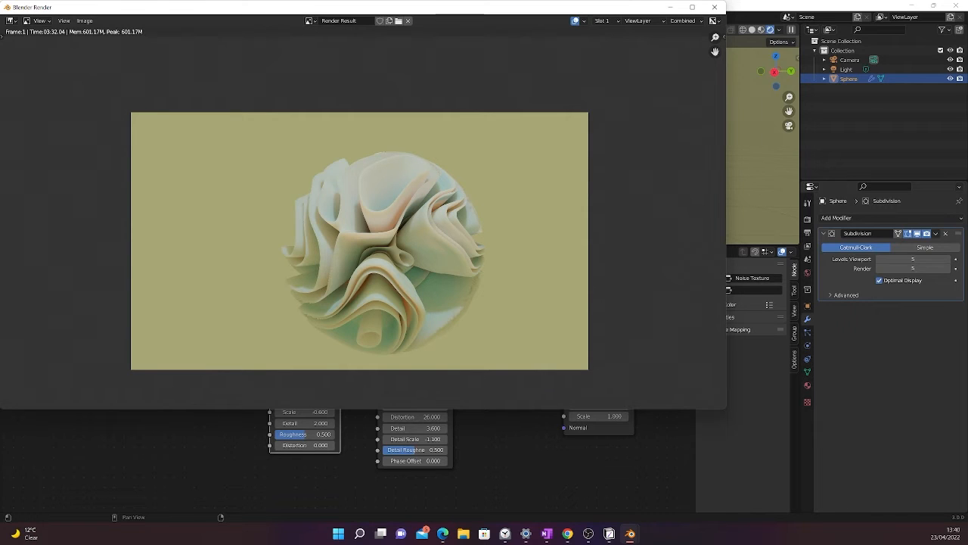
- Save the rendered image as tutorial_image2.png in the Documents folder and close the render window
click(84, 20)
click(84, 20)
click(83, 22)
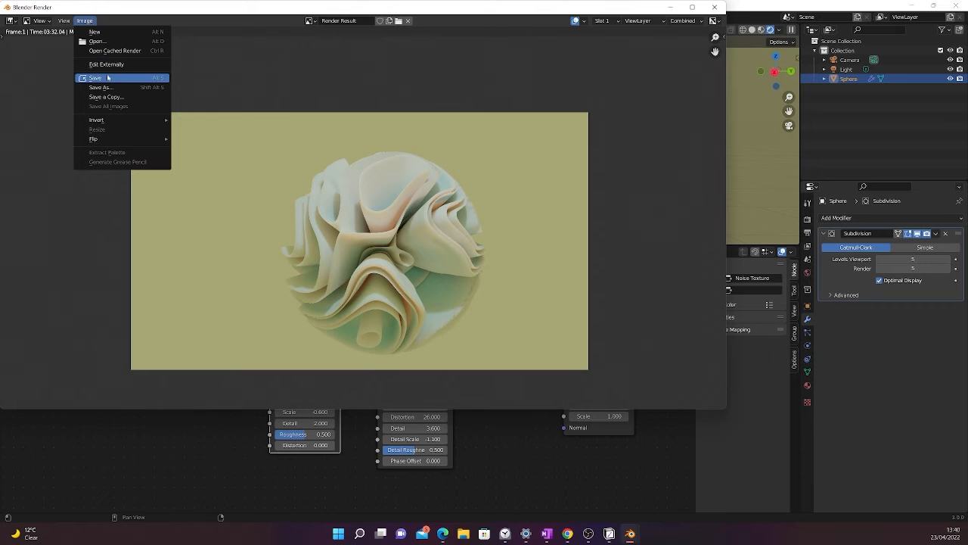
click(107, 77)
click(267, 341)
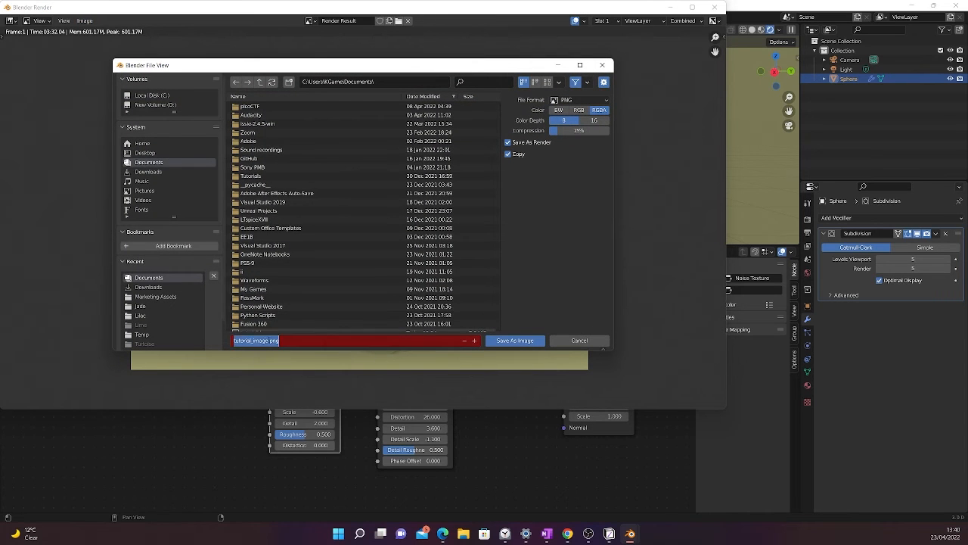
click(269, 340)
text(2)
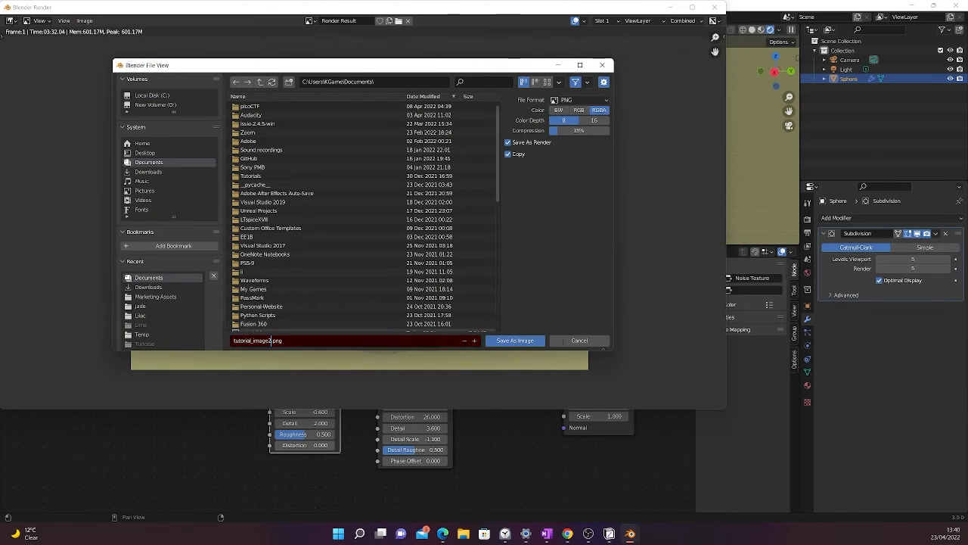
click(529, 339)
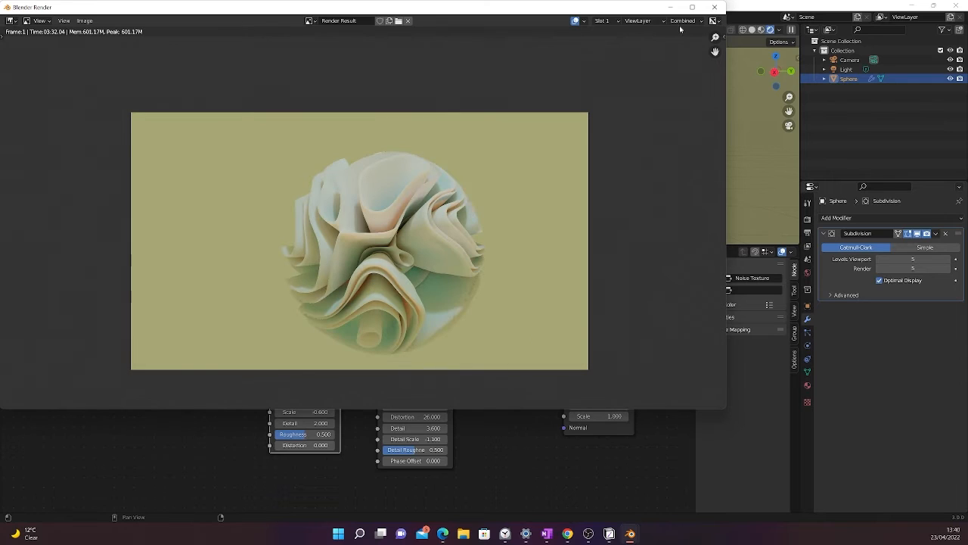
click(716, 7)
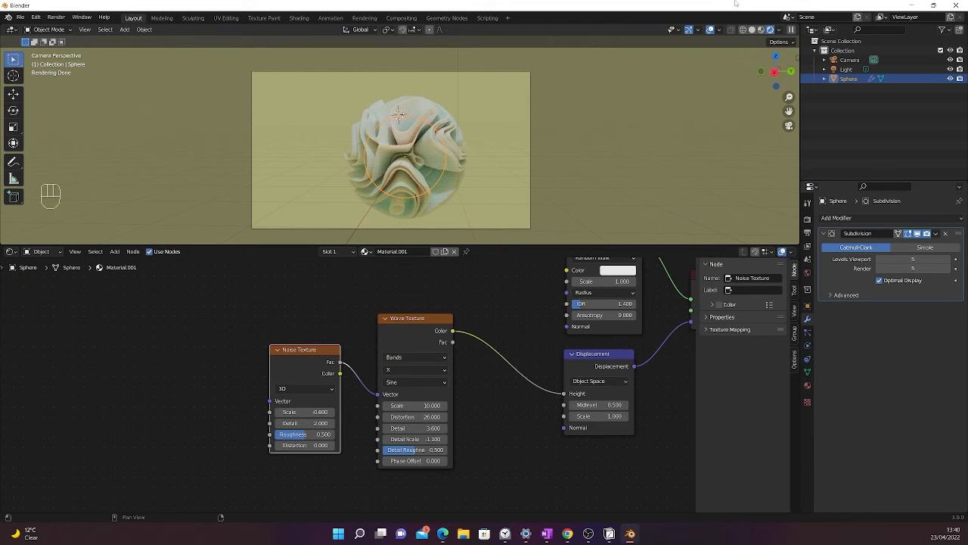
- Add a second Noise Texture node below the existing Noise Texture in the sphere's material
scroll(548, 317, down, 1)
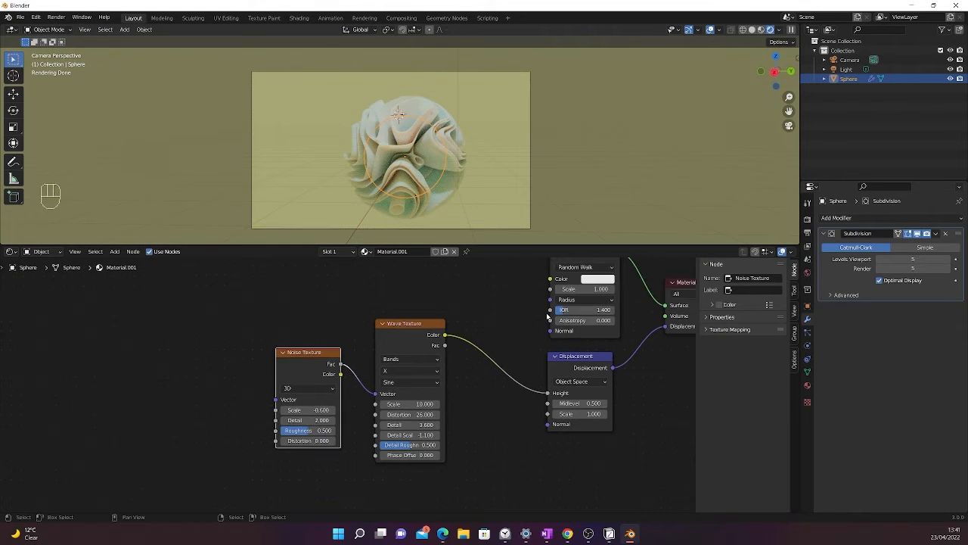
scroll(524, 356, down, 1)
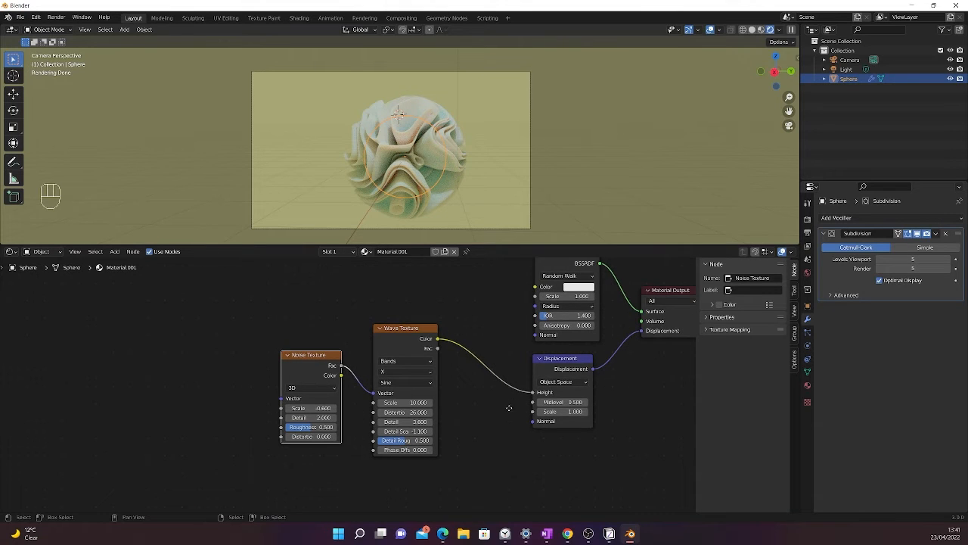
middle_drag(509, 408, 509, 464)
middle_drag(492, 399, 505, 306)
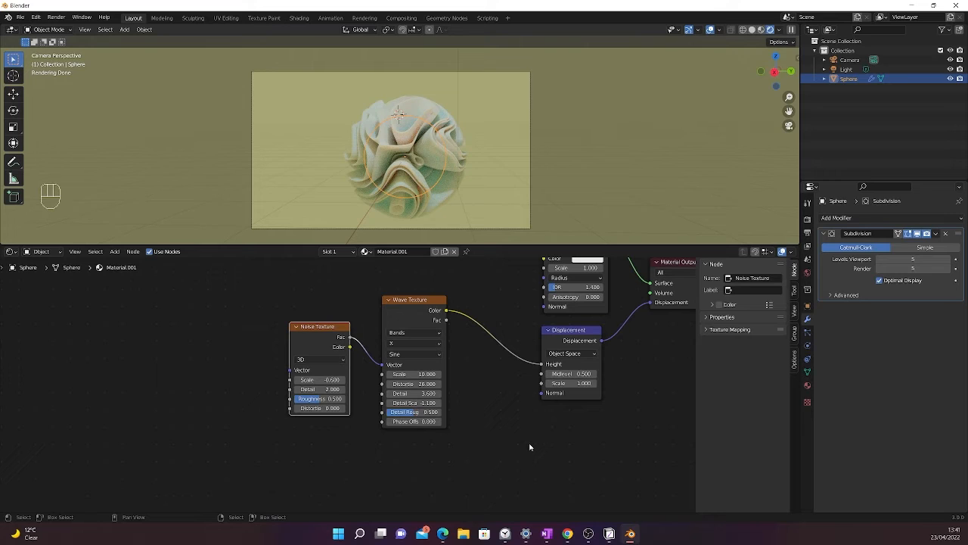
key(shift+a)
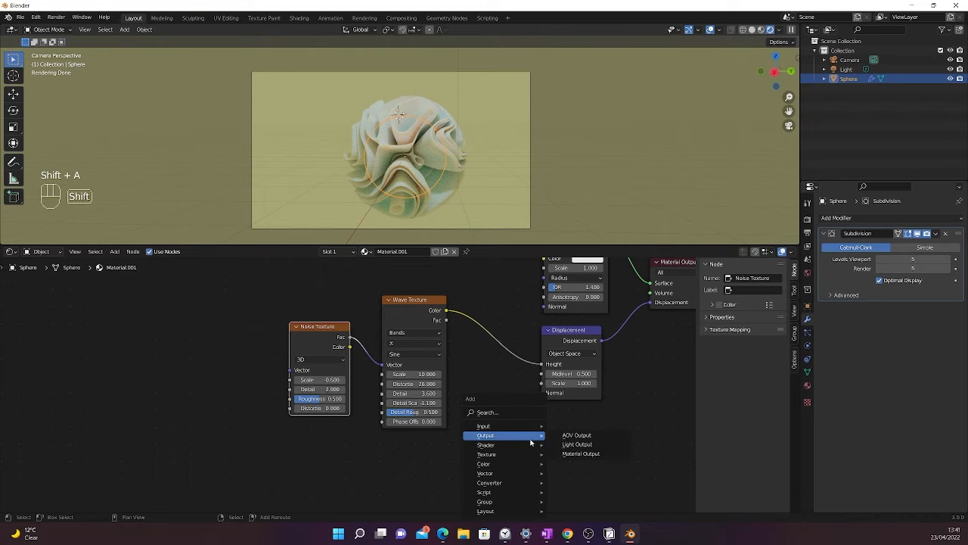
mouse_move(518, 424)
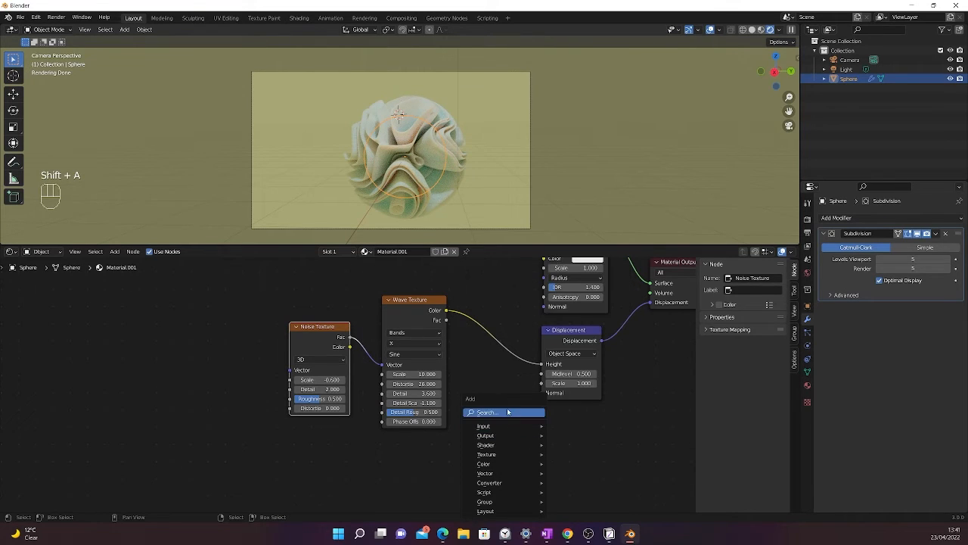
click(488, 412)
text(noise)
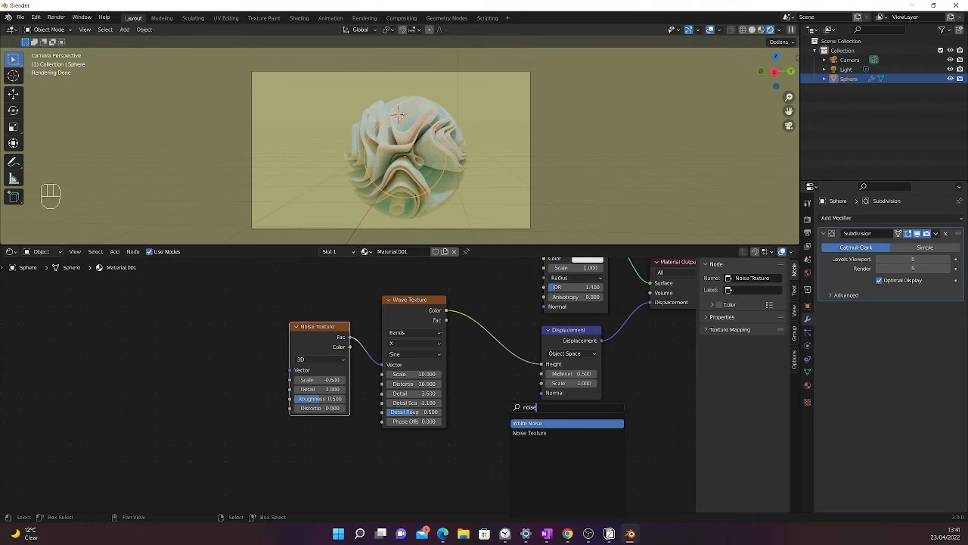
click(530, 432)
middle_drag(317, 474, 310, 407)
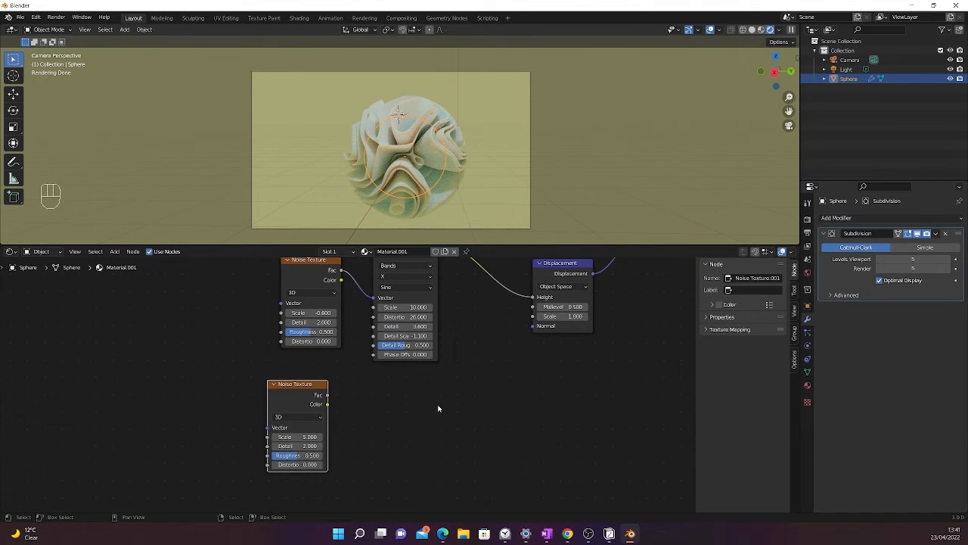
- Add a Hue/Saturation node beside the new Noise Texture node
key(shift+a)
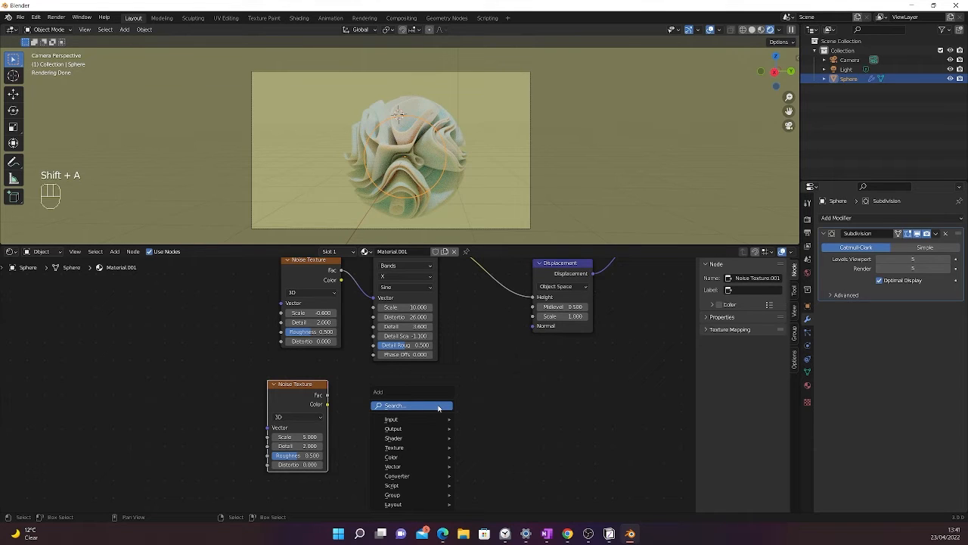
text(hue)
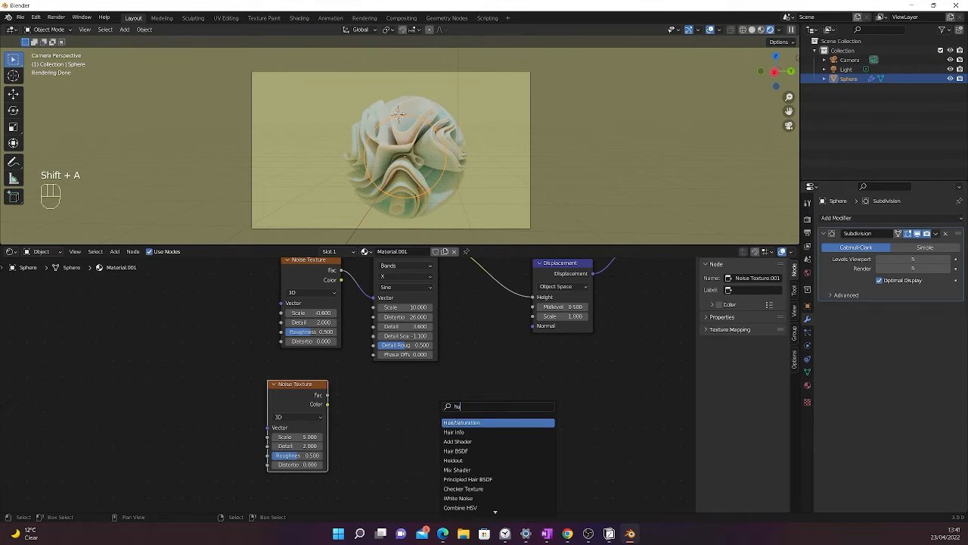
key(Return)
click(389, 413)
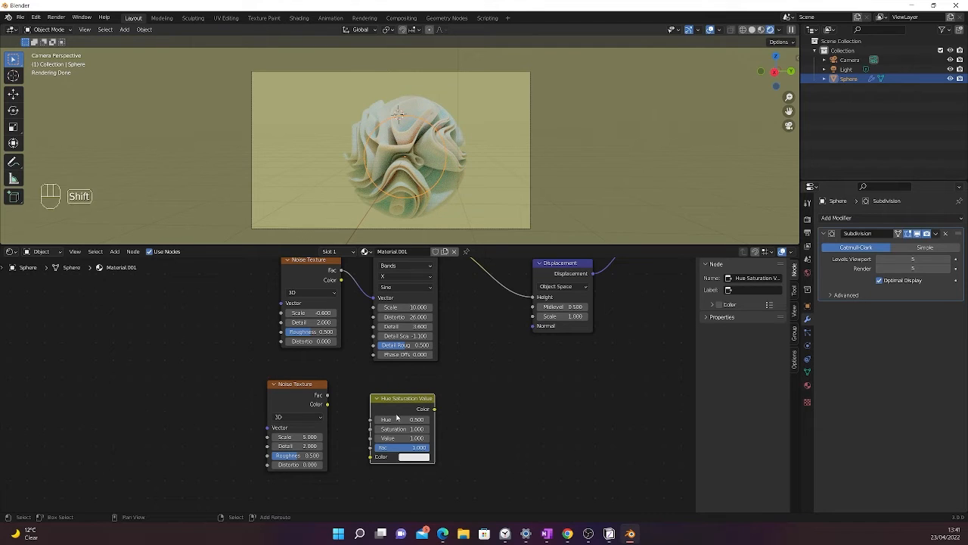
- Add a Bright/Contrast node beside the Hue Saturation Value node in the sphere's material
key(shift+a)
click(397, 413)
text(br)
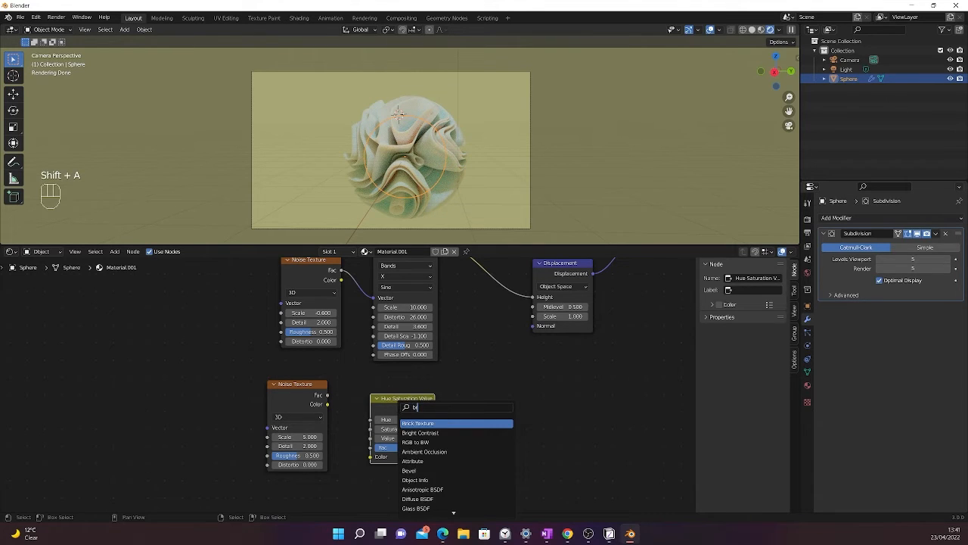
click(436, 433)
click(458, 427)
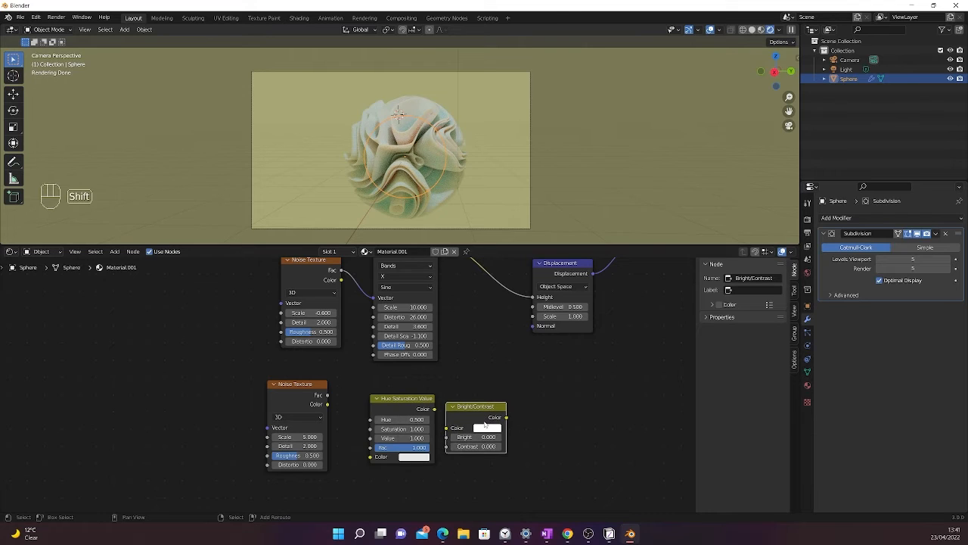
key(shift+a)
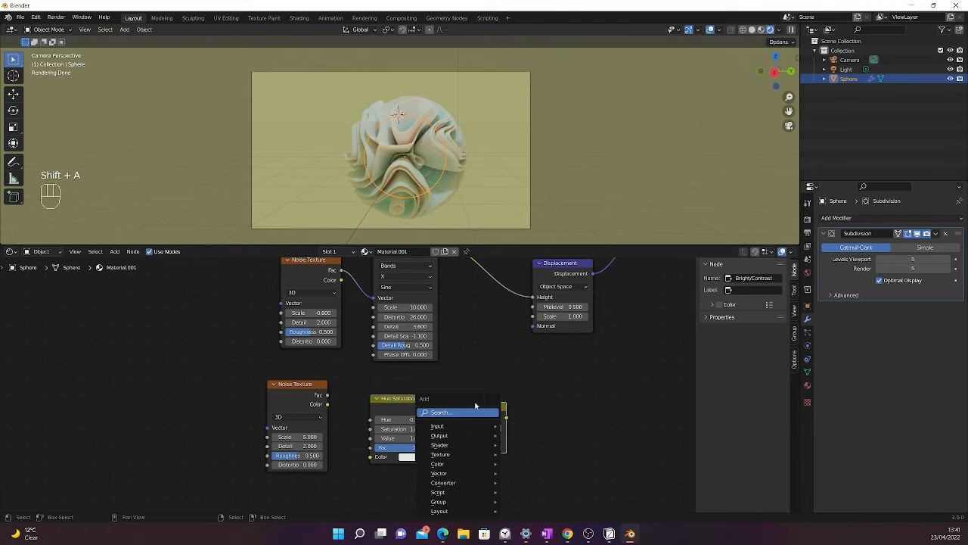
mouse_move(450, 454)
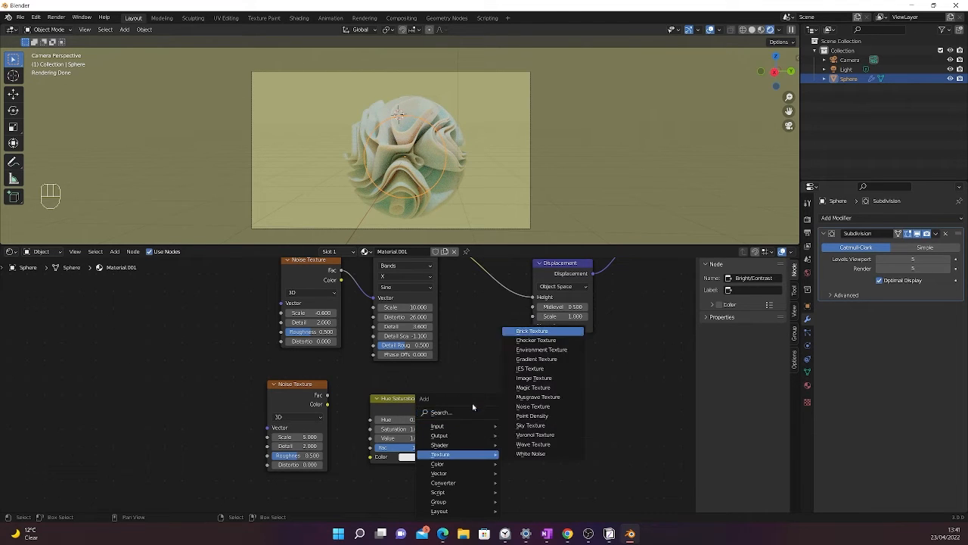
click(527, 451)
click(482, 376)
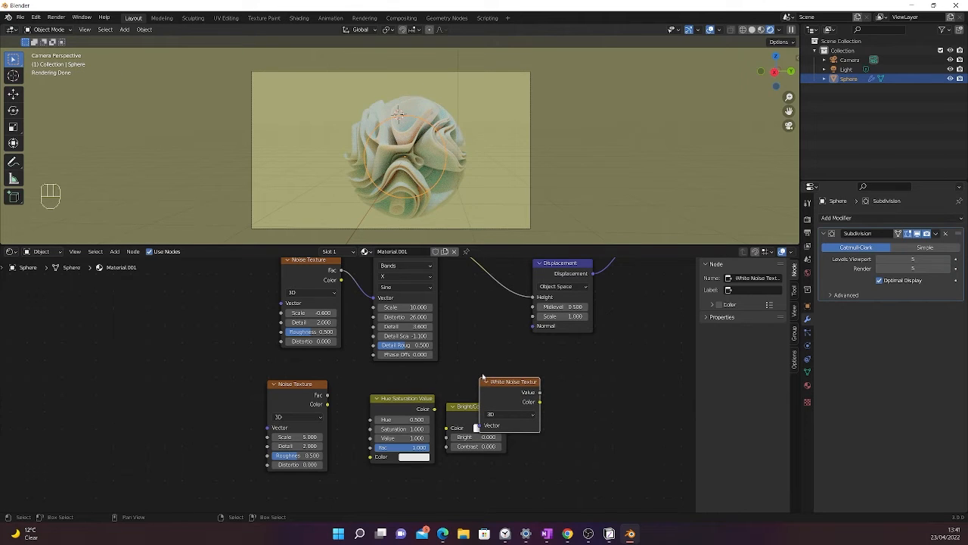
key(Delete)
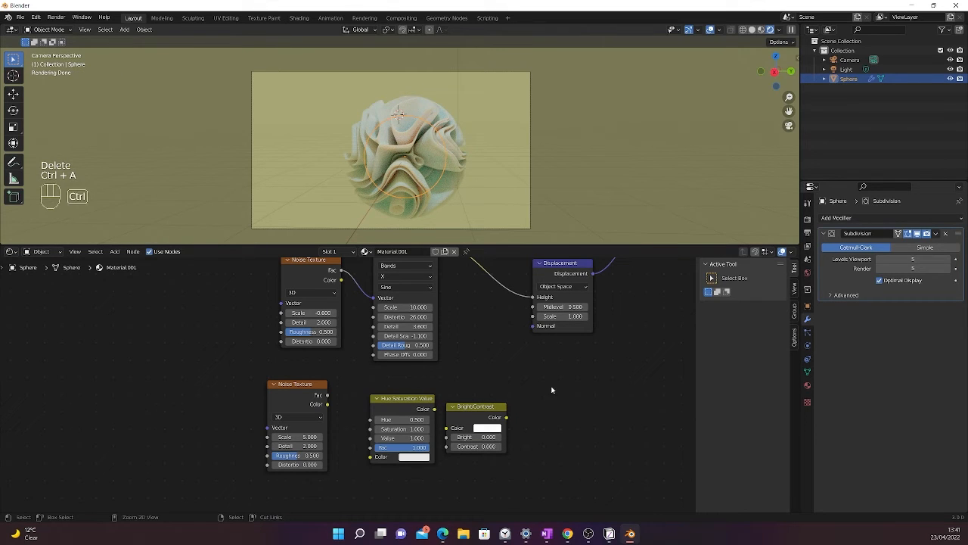
- Add a Math node set to Add below the Displacement node
key(shift+a)
mouse_move(552, 387)
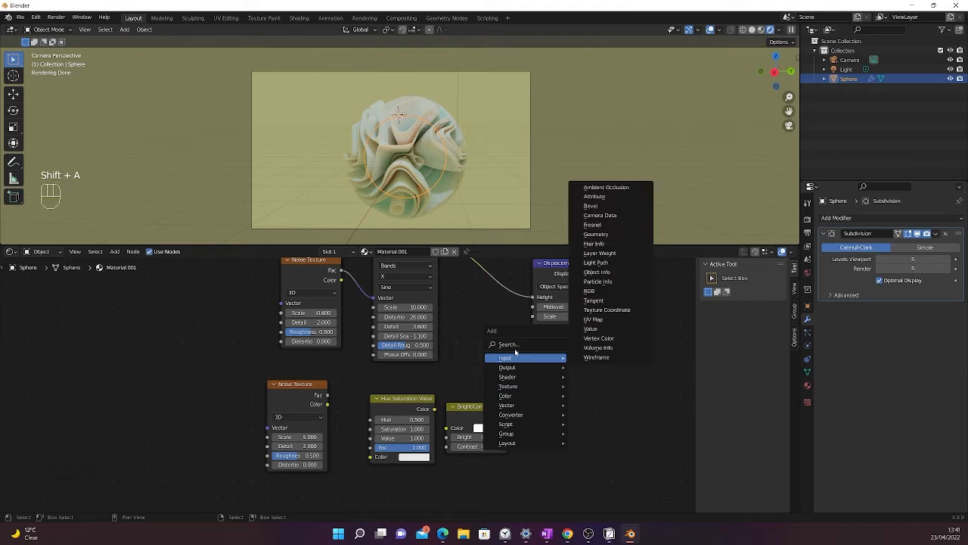
click(505, 357)
text(mi)
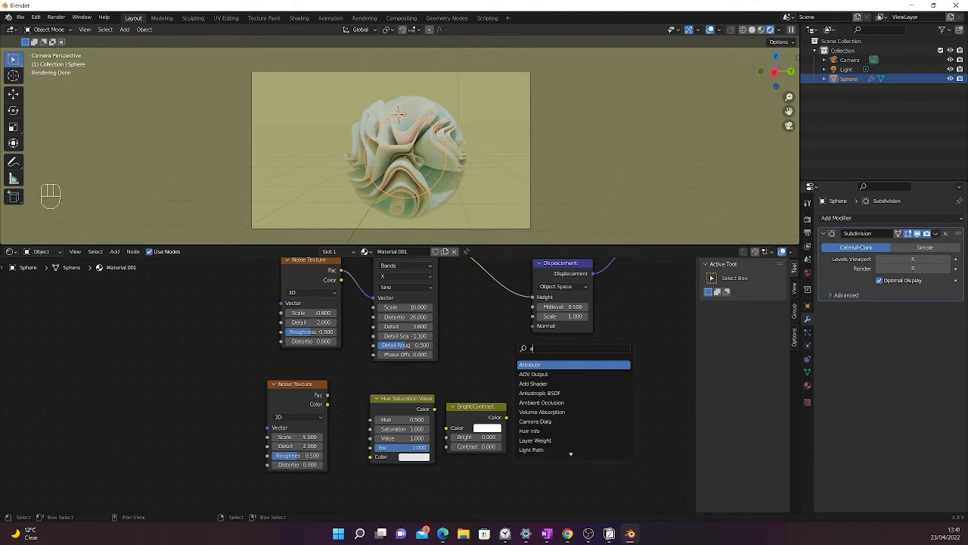
key(BackSpace)
text(at)
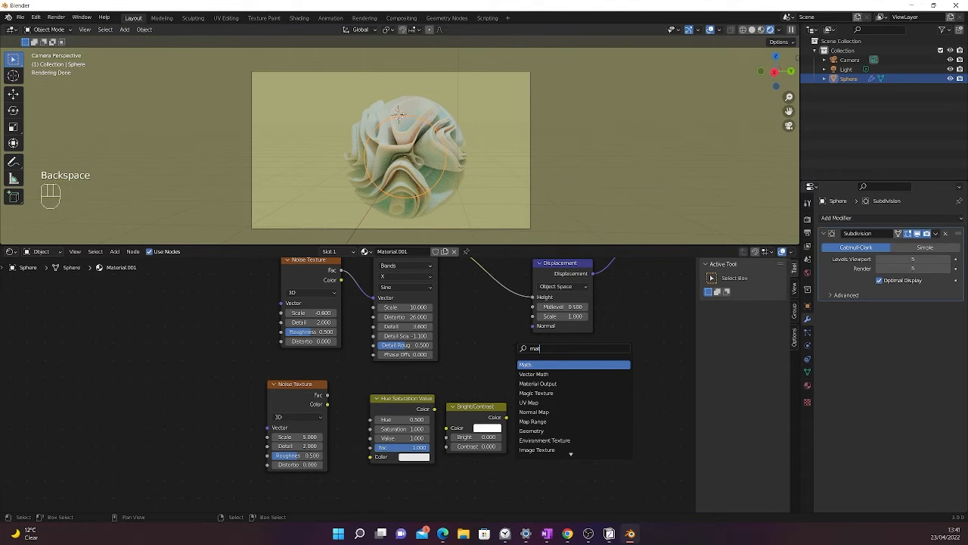
click(547, 365)
click(549, 371)
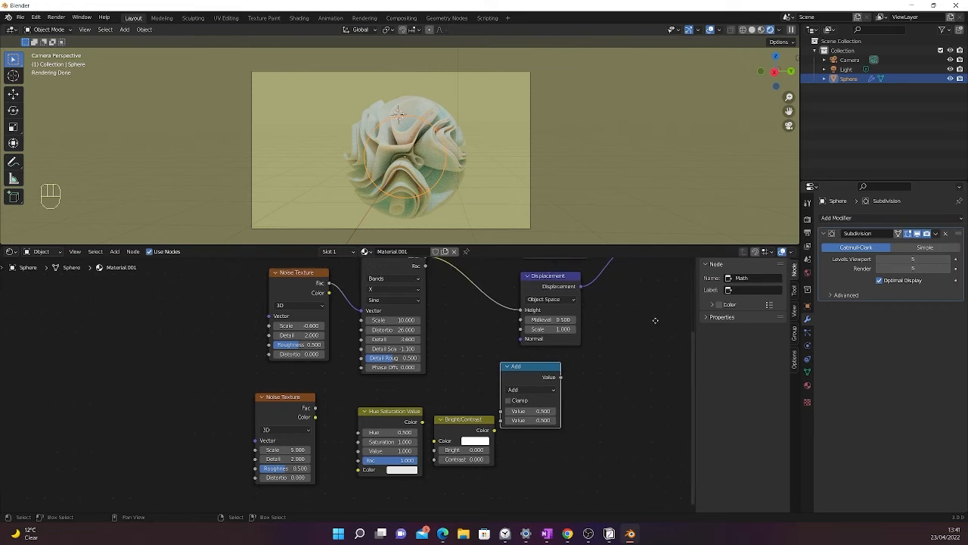
- Route the Wave Texture's Color through the Add node's first value into the Displacement height, spacing the Add and Displacement nodes apart
middle_drag(549, 371, 495, 407)
click(475, 337)
drag(475, 337, 458, 439)
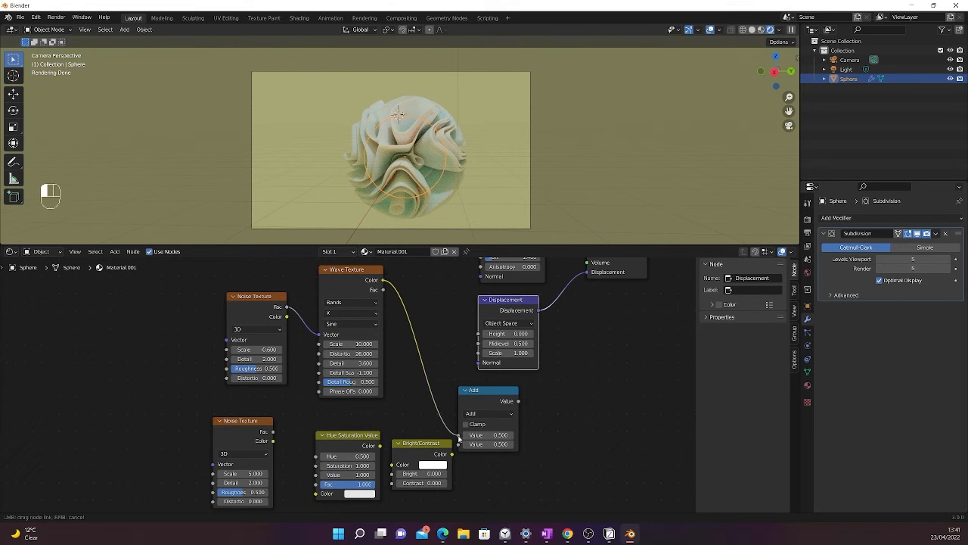
drag(480, 399, 480, 399)
drag(480, 399, 437, 371)
drag(496, 307, 527, 312)
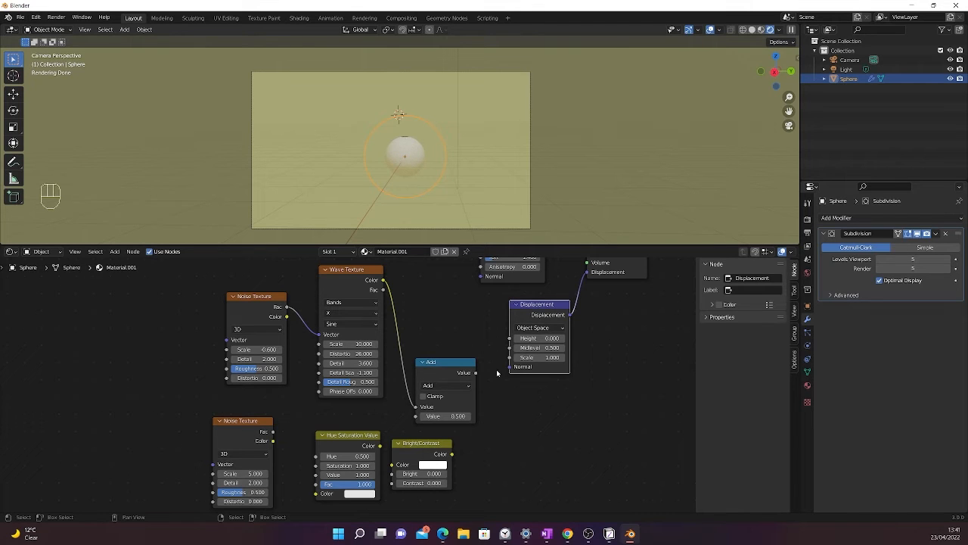
drag(475, 372, 512, 338)
- Move the lower Noise Texture, Hue Saturation Value and Bright/Contrast nodes together, farther away from the Add node
middle_drag(567, 415, 705, 375)
drag(329, 389, 569, 511)
key(g)
click(320, 380)
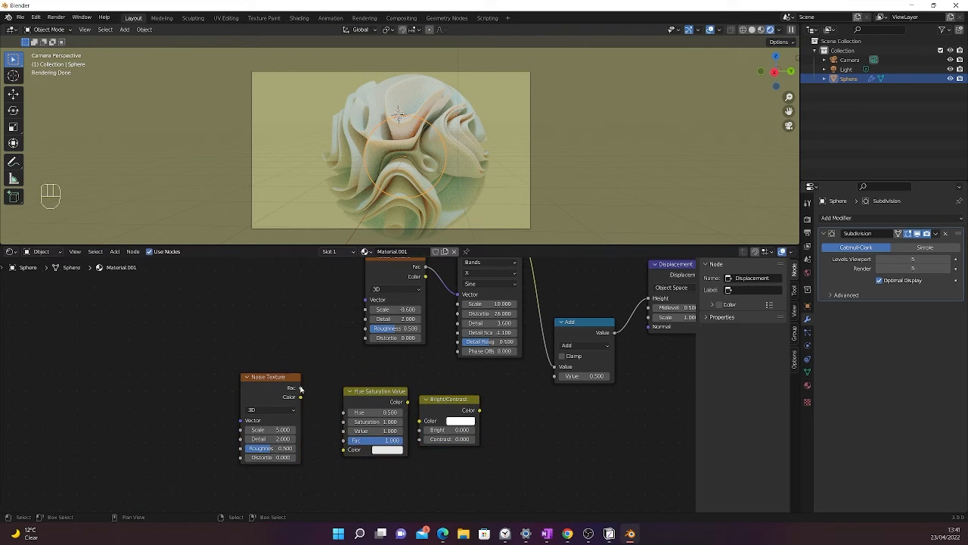
- Link the lower Noise Texture's Fac through Hue Saturation Value and Bright/Contrast into the Add node's second value
drag(300, 388, 346, 450)
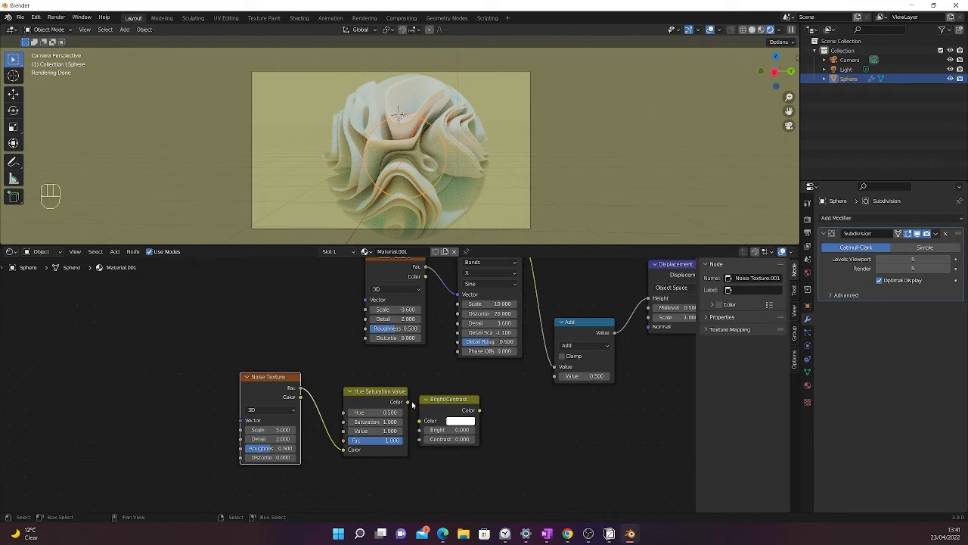
drag(450, 399, 464, 394)
scroll(435, 428, up, 4)
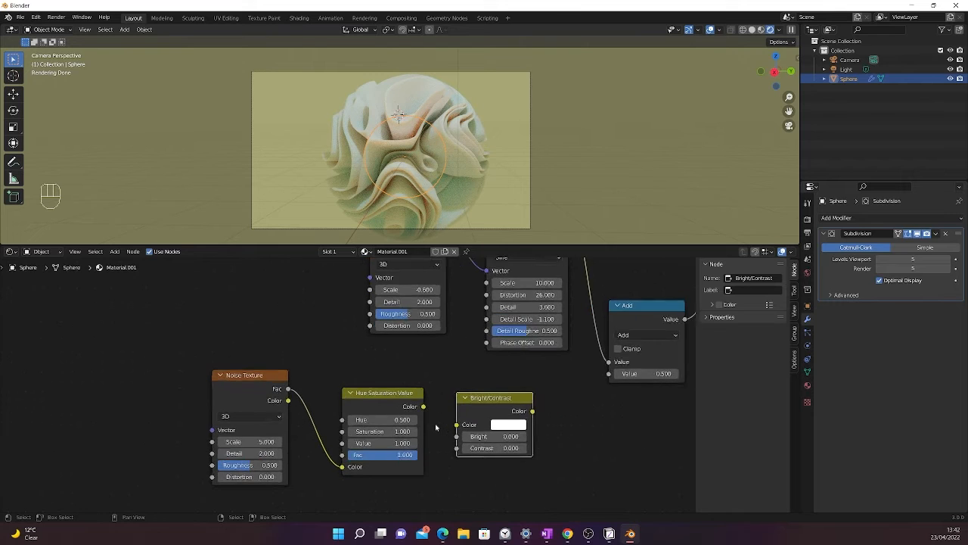
drag(336, 362, 388, 390)
middle_drag(534, 339, 350, 416)
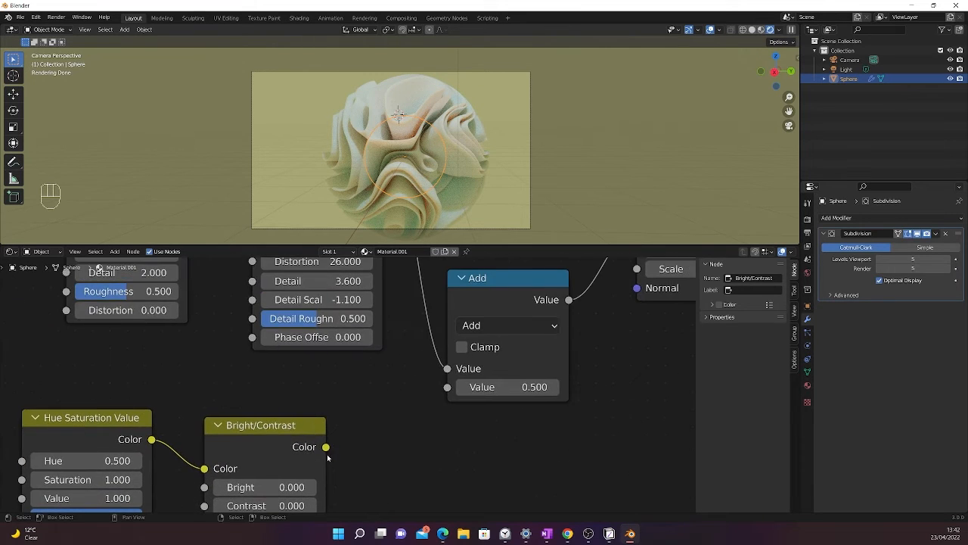
drag(325, 446, 447, 387)
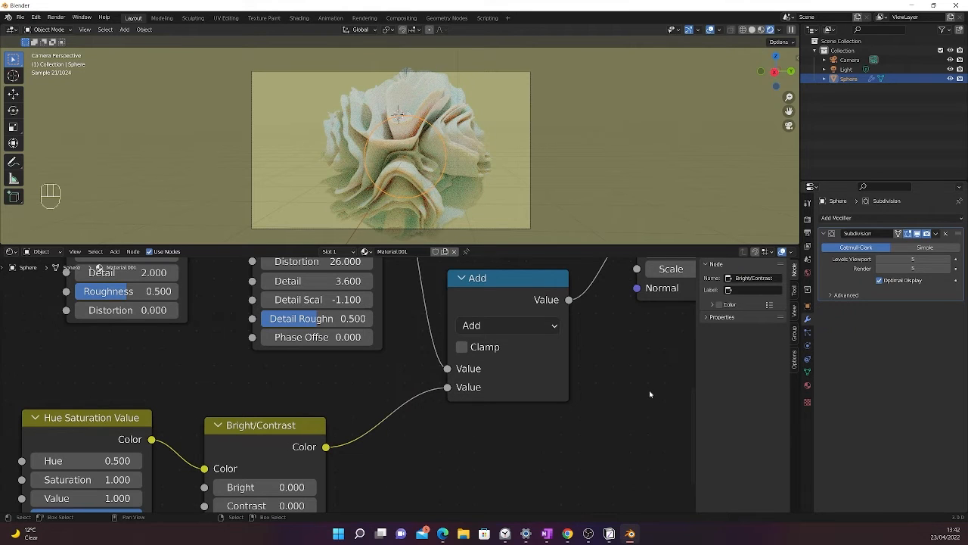
- Set the lower Noise Texture's Scale to 1 and Detail to 15.8
middle_drag(633, 387, 472, 467)
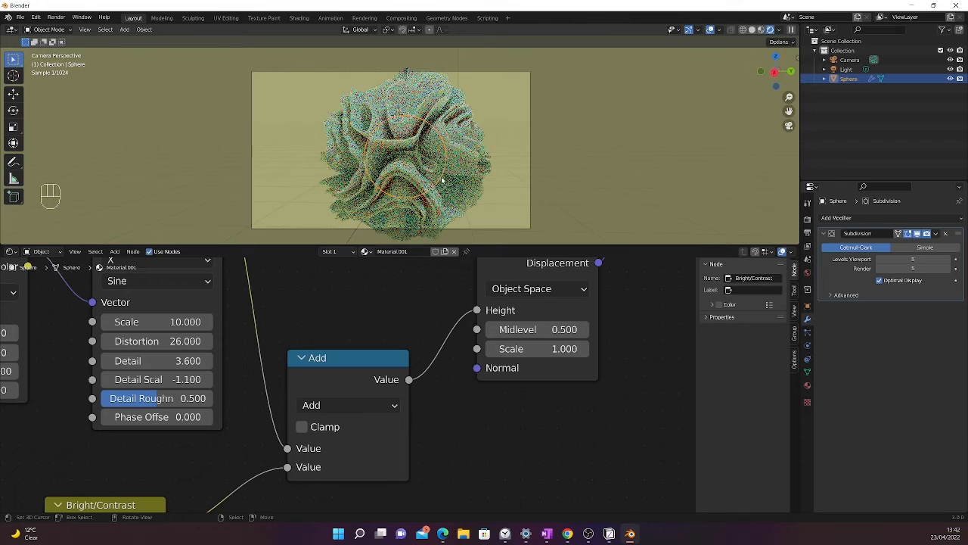
scroll(448, 354, down, 2)
scroll(448, 354, down, 5)
middle_drag(410, 417, 2, 361)
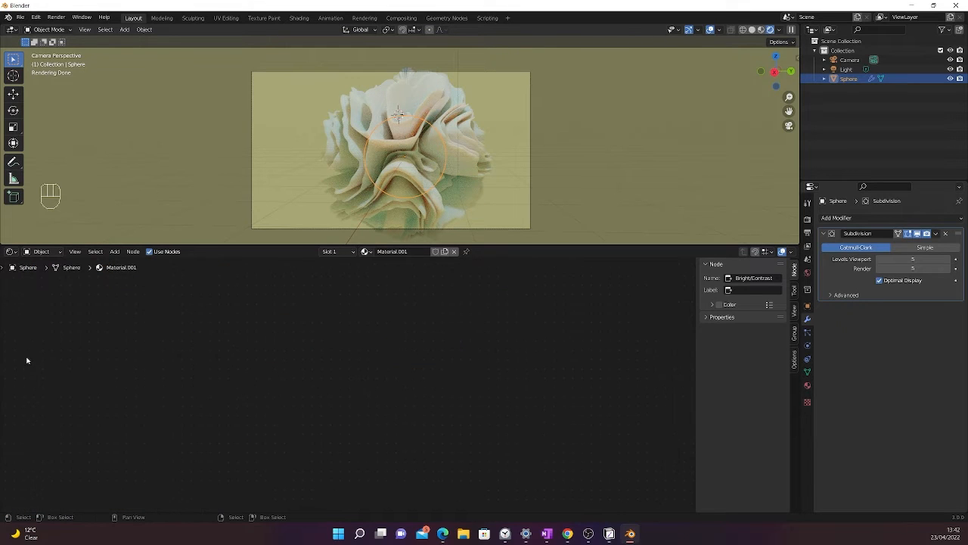
middle_drag(458, 327, 521, 355)
scroll(533, 370, up, 4)
middle_drag(381, 386, 499, 441)
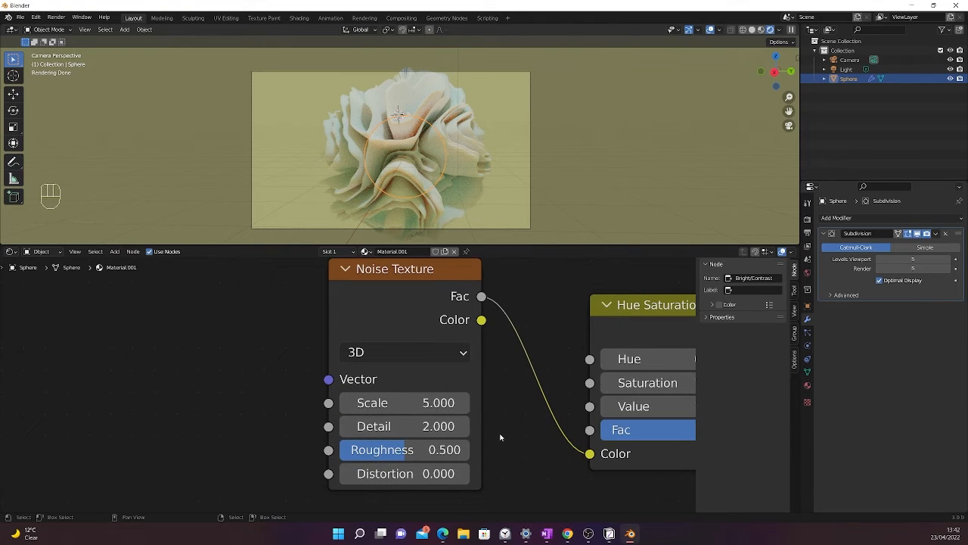
click(404, 403)
text(1)
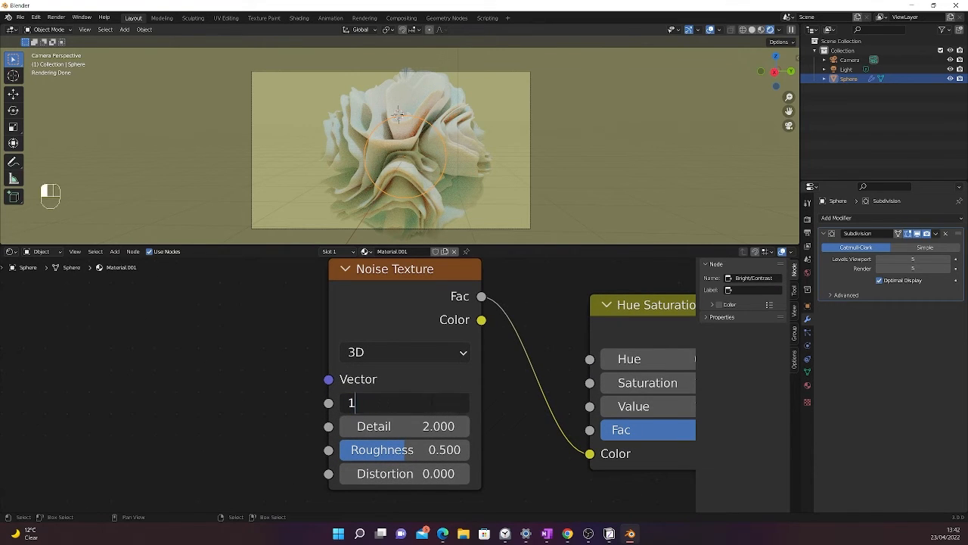
key(Return)
click(404, 426)
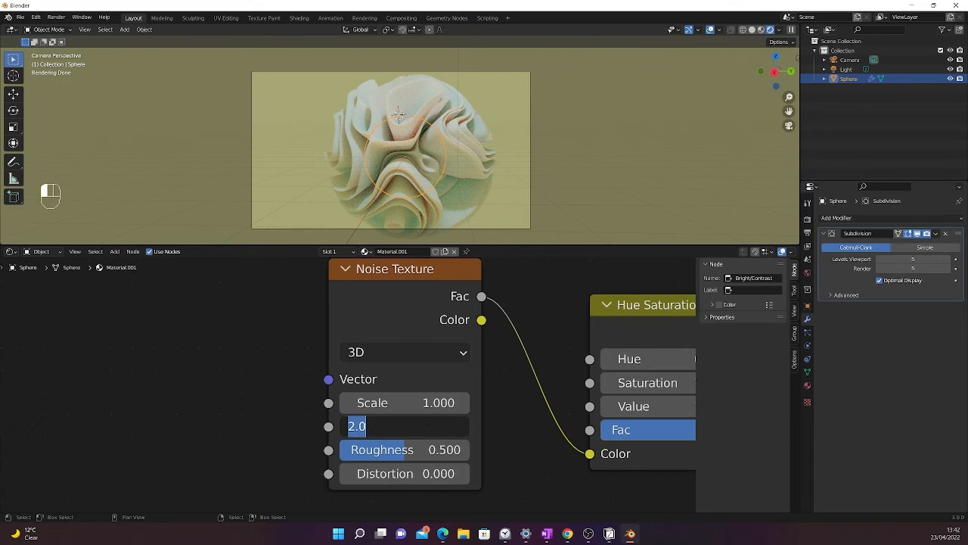
text(15.8)
key(Return)
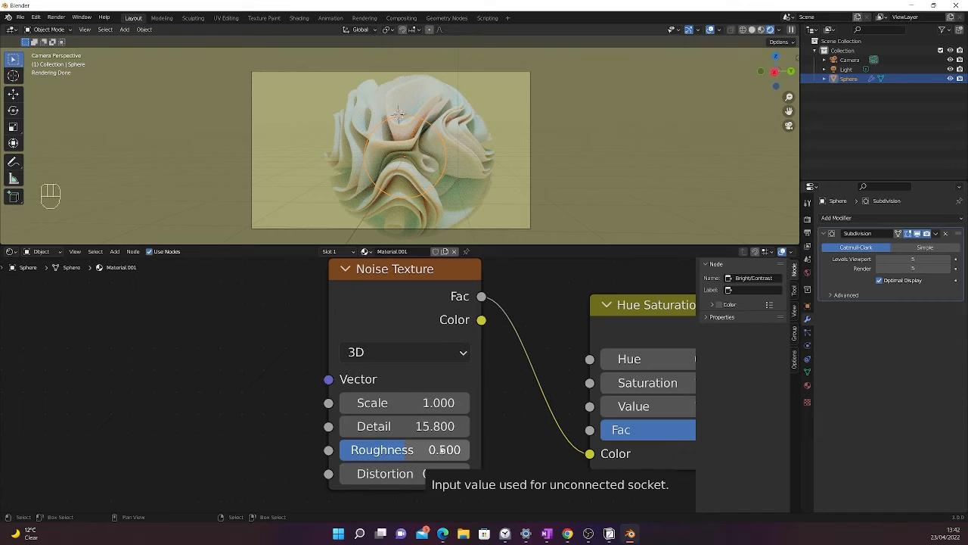
- Set the lower Noise Texture's Roughness to 0 and Distortion to -0.1
drag(435, 454, 363, 454)
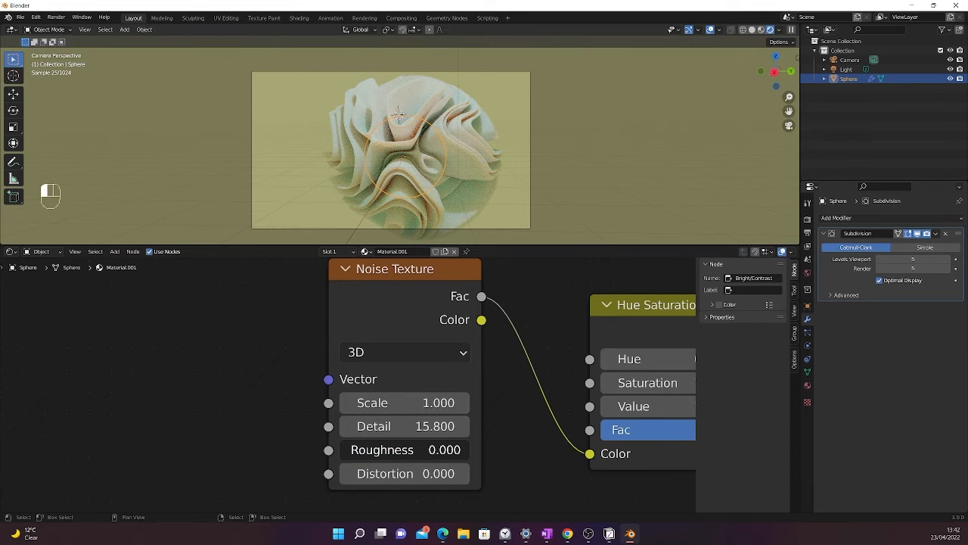
click(363, 473)
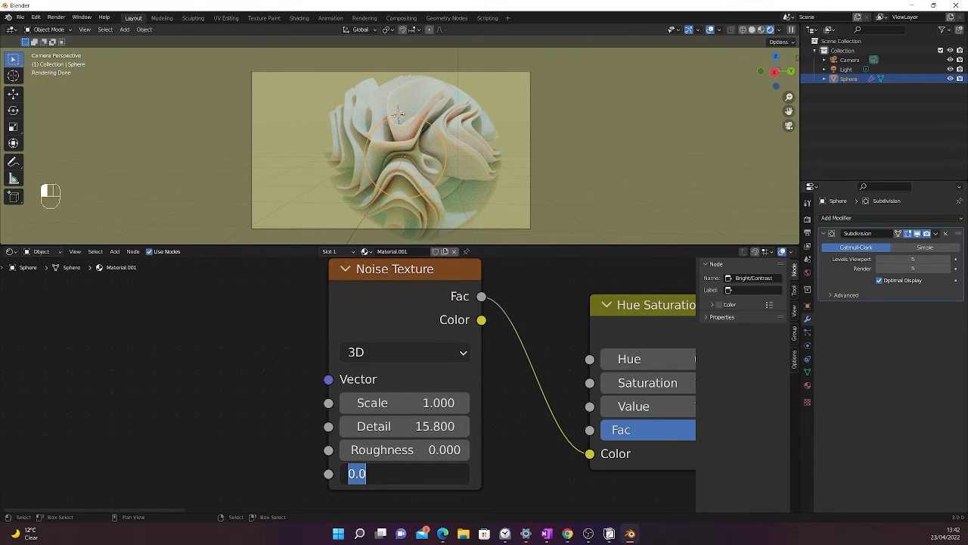
text(-0.1)
key(Return)
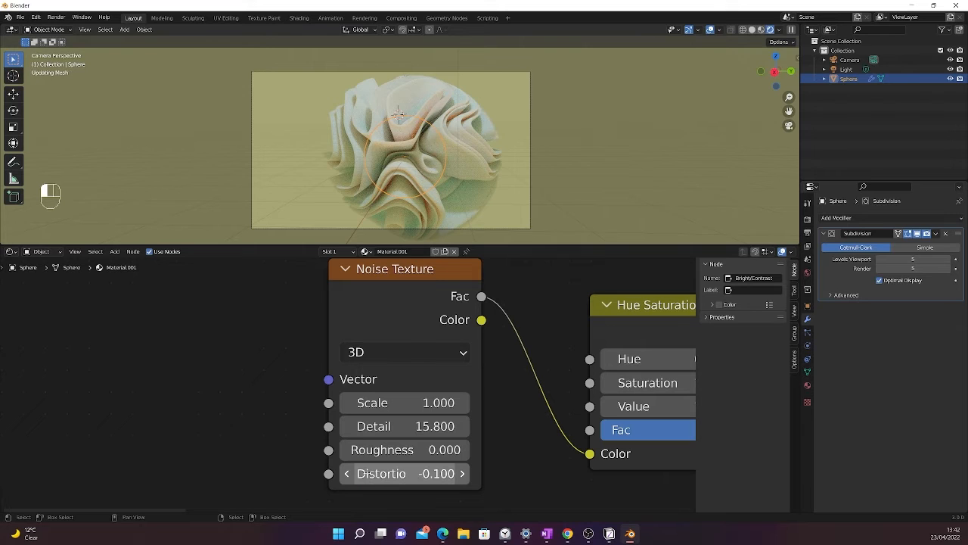
- Set the Bright/Contrast node's Bright to -0.4 and Contrast to 3.3
scroll(548, 395, down, 1)
middle_drag(549, 395, 381, 424)
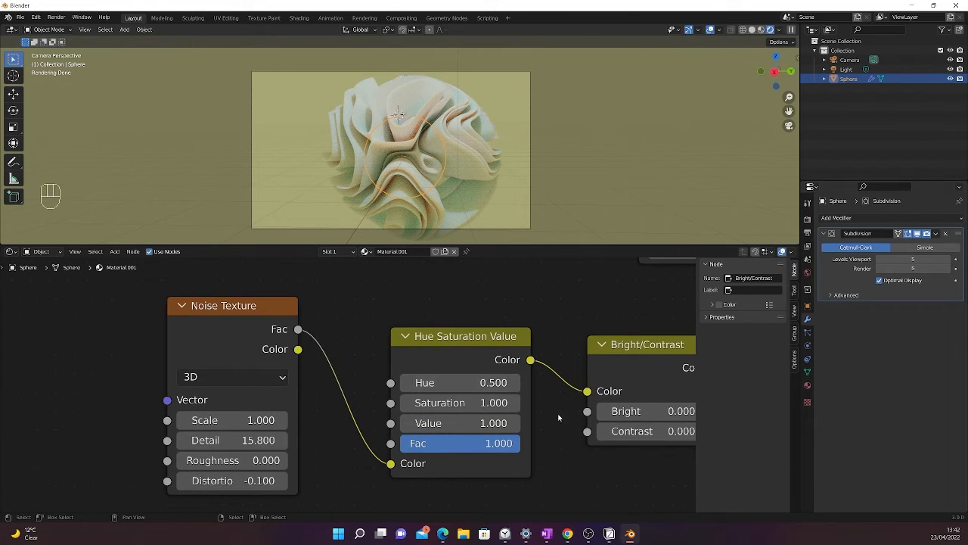
middle_drag(567, 385, 437, 419)
click(522, 414)
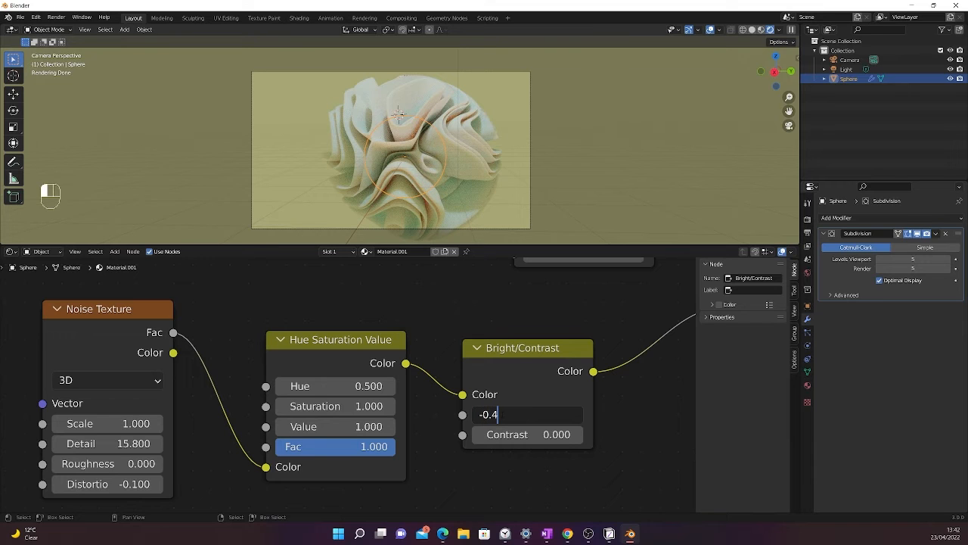
key(Return)
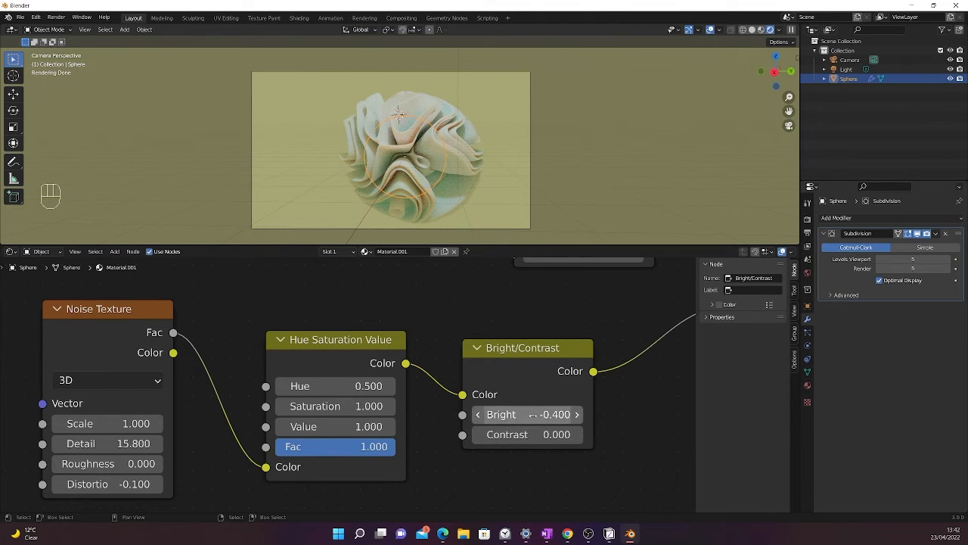
mouse_move(533, 415)
mouse_down()
mouse_move(641, 414)
mouse_move(532, 415)
mouse_up()
key(ctrl+z)
click(539, 435)
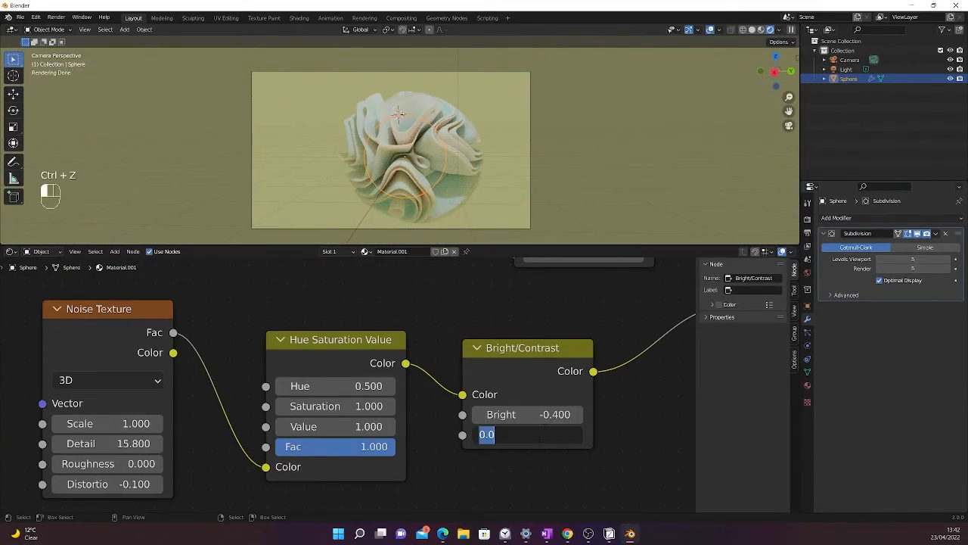
text(3.3)
key(Return)
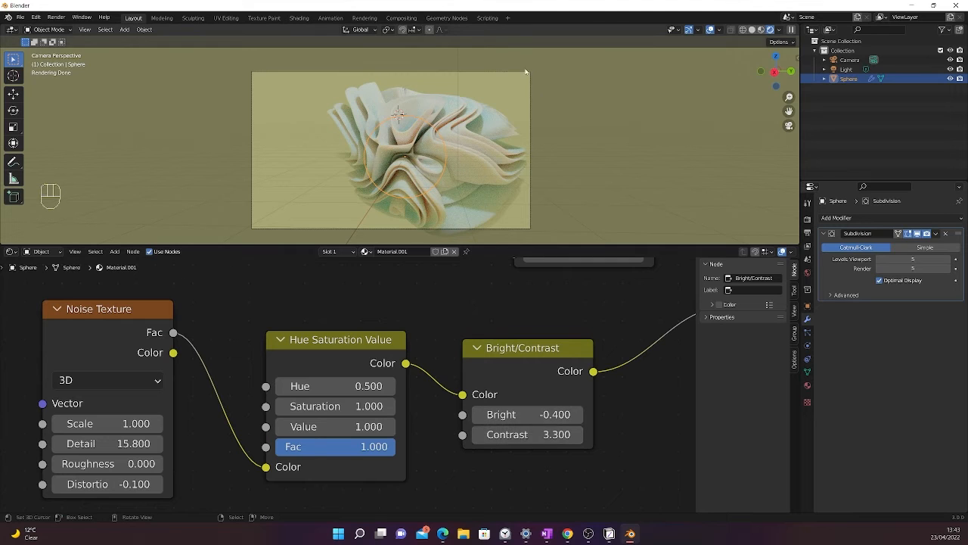
- Try lower and higher Contrast values on the Bright/Contrast node, down to -8.6, and restore Contrast to 3.3
drag(529, 434, 462, 434)
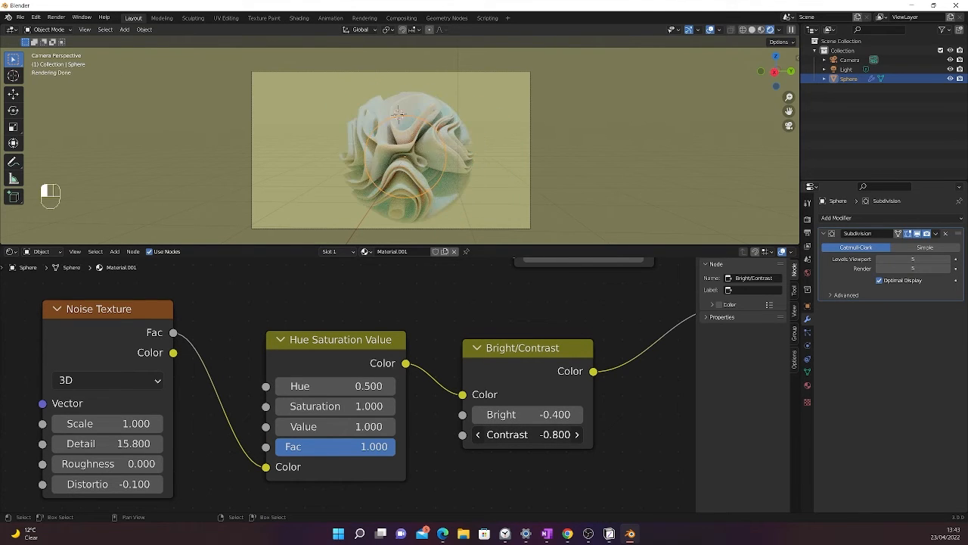
drag(529, 434, 408, 434)
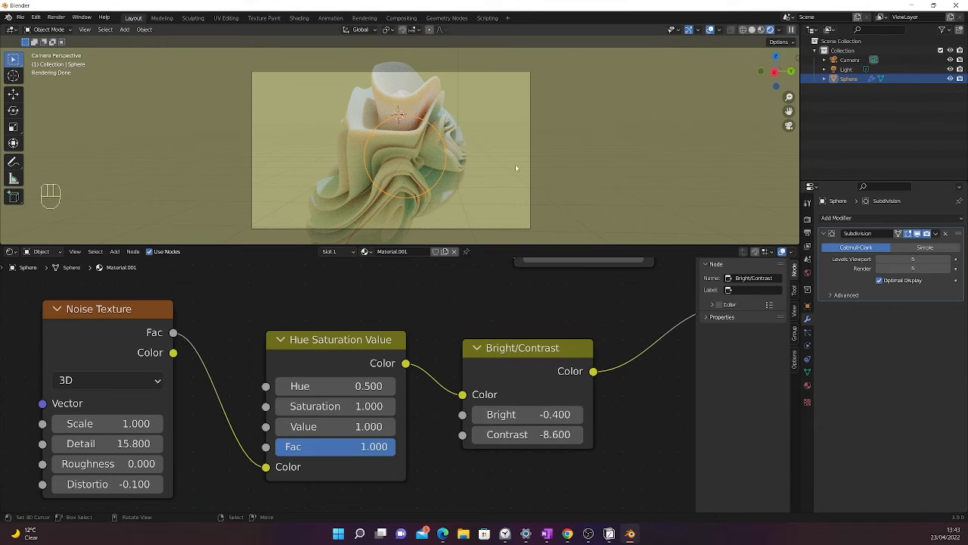
drag(529, 434, 683, 434)
click(528, 434)
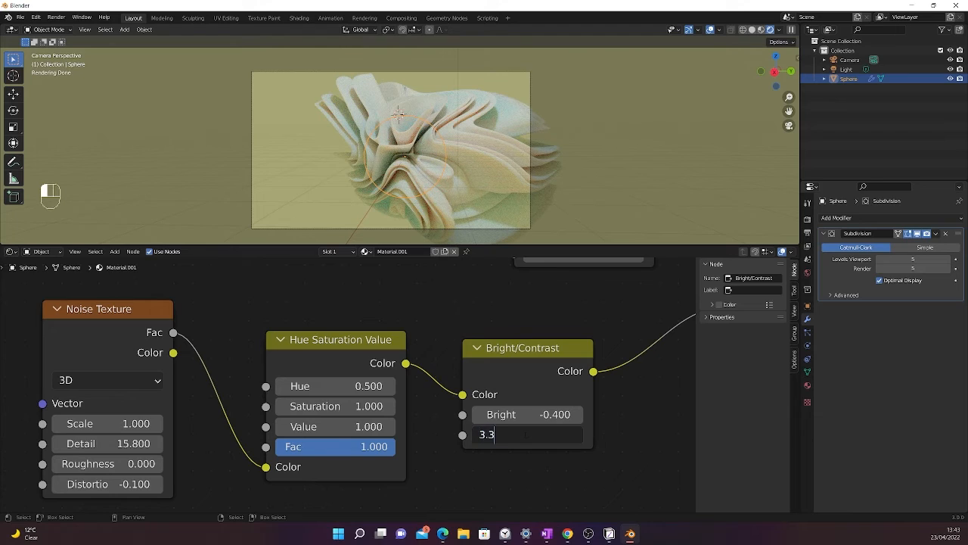
text(3.3)
key(Return)
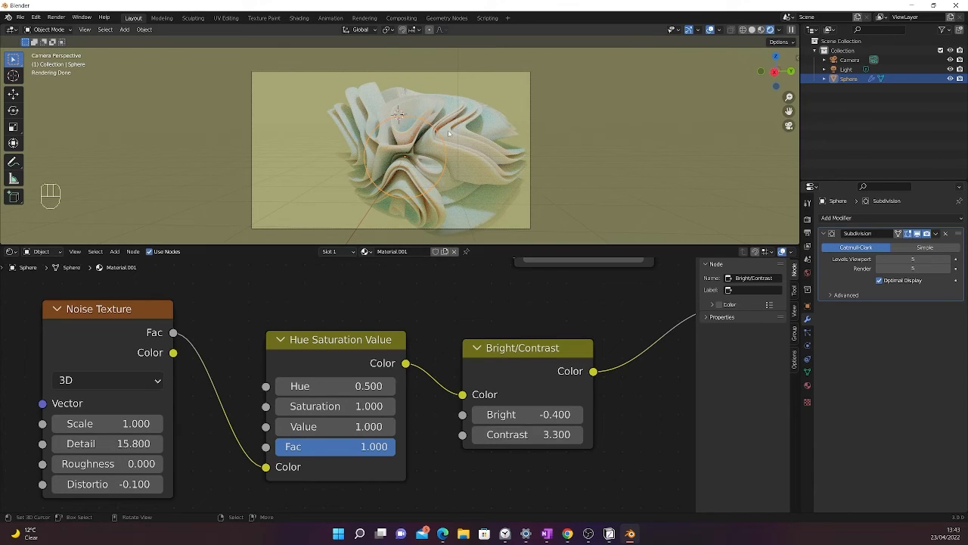
- Examine the displaced sphere from several angles and through the camera, and review the material's node network
middle_drag(356, 143, 299, 138)
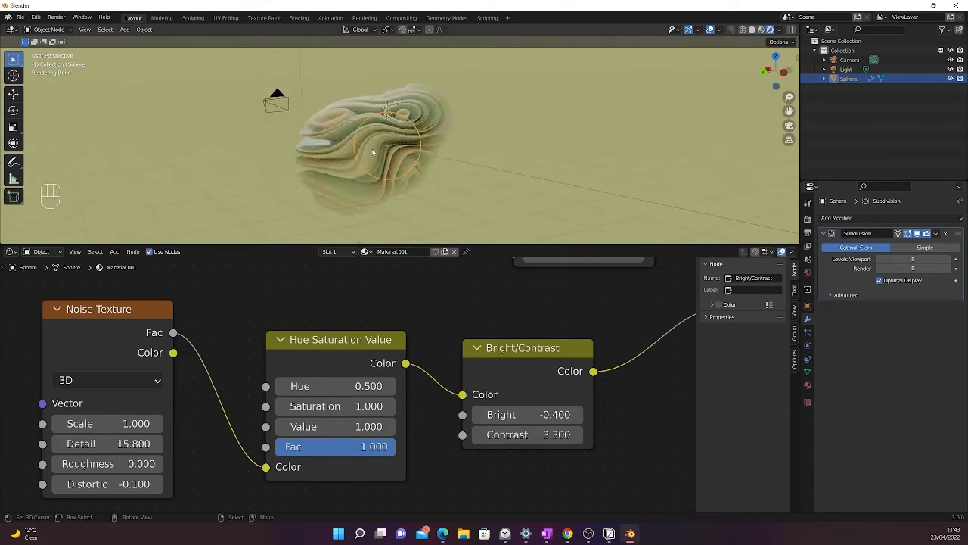
middle_drag(372, 153, 479, 167)
key(KP_0)
scroll(475, 174, down, 1)
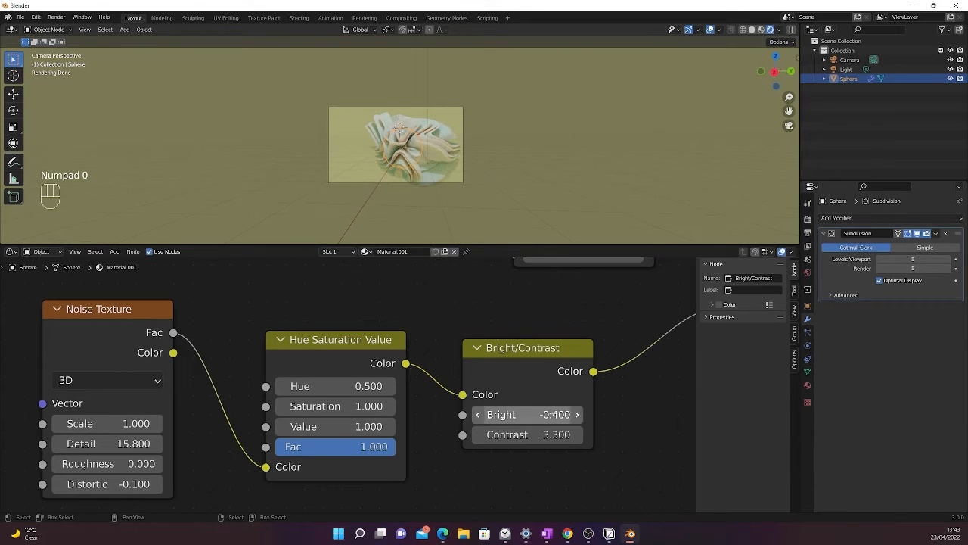
scroll(572, 330, down, 1)
middle_drag(573, 331, 451, 409)
scroll(497, 373, down, 2)
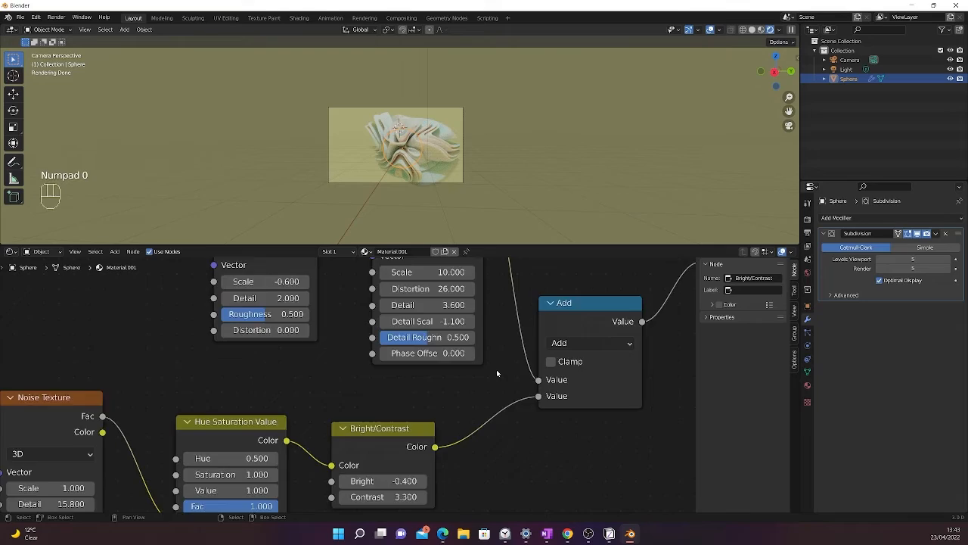
scroll(497, 373, down, 3)
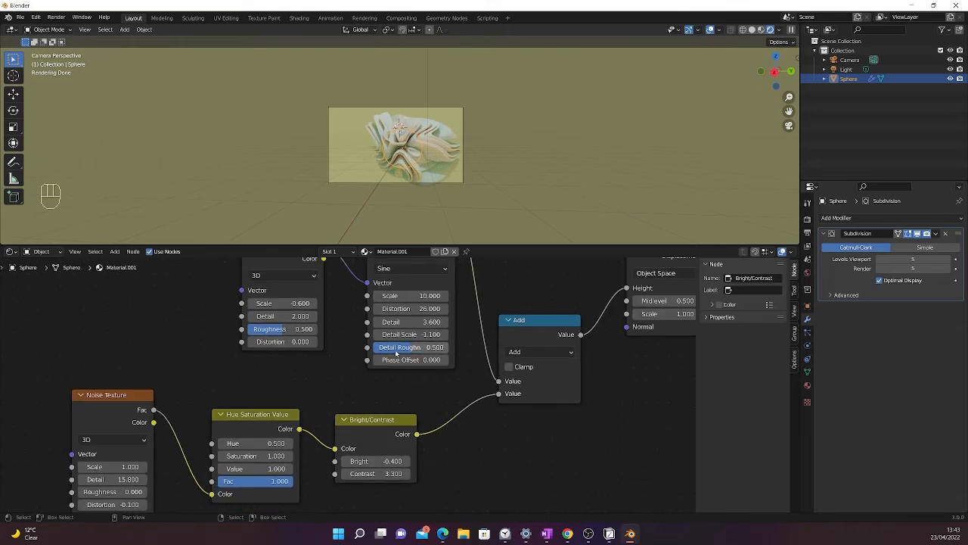
middle_drag(395, 351, 500, 409)
scroll(501, 408, down, 6)
middle_drag(616, 331, 445, 388)
scroll(503, 284, up, 3)
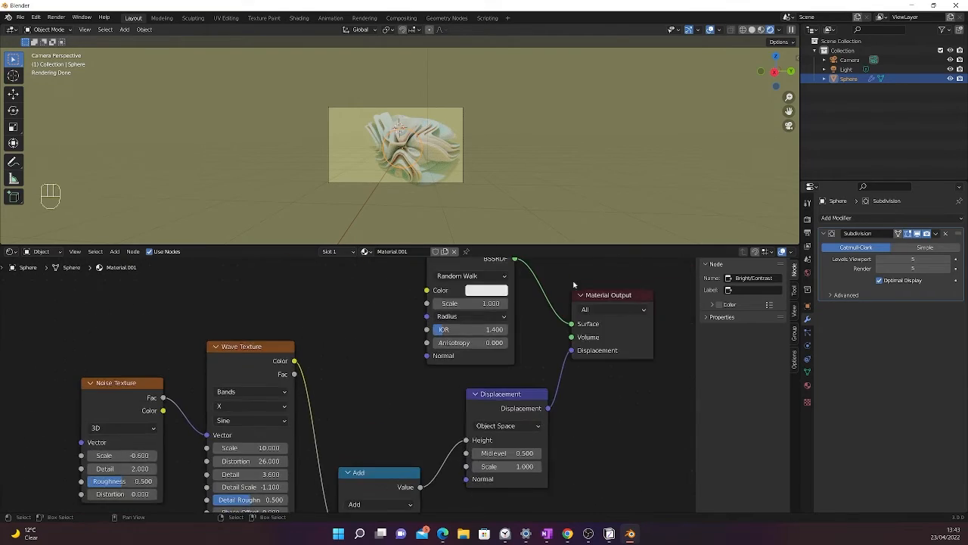
- Select the point light above the displaced sphere and rotate it slightly
middle_drag(493, 126, 556, 214)
scroll(566, 189, down, 3)
scroll(458, 168, down, 5)
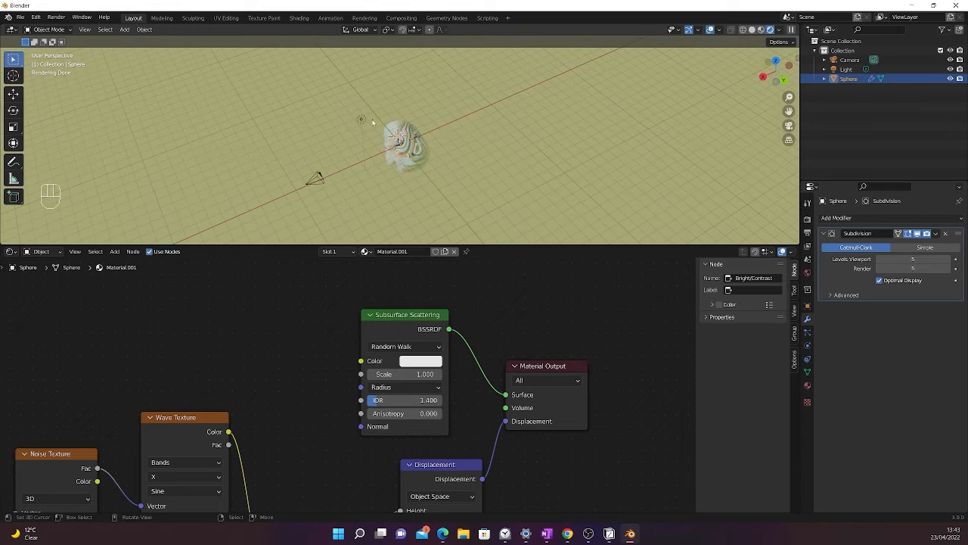
click(364, 123)
scroll(457, 165, up, 4)
middle_drag(459, 166, 484, 179)
key(r)
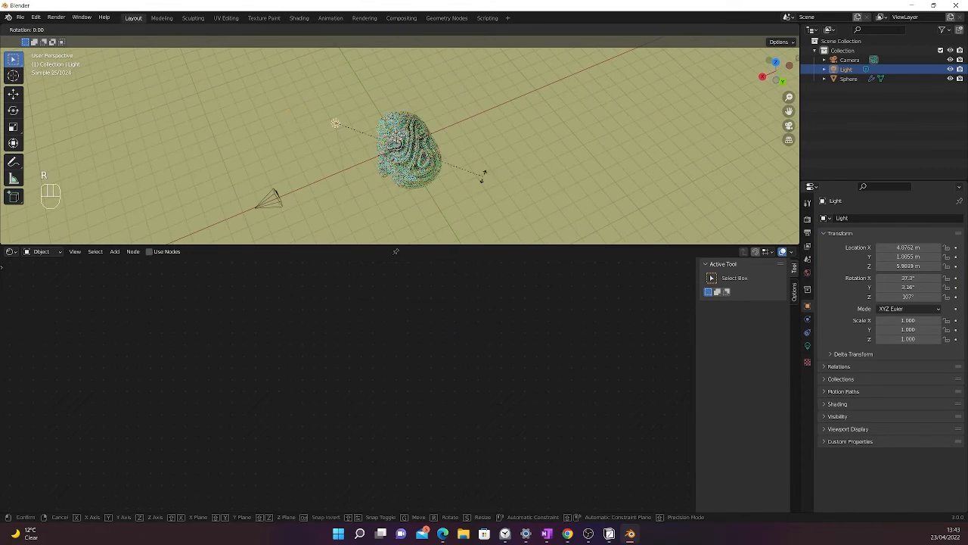
click(414, 150)
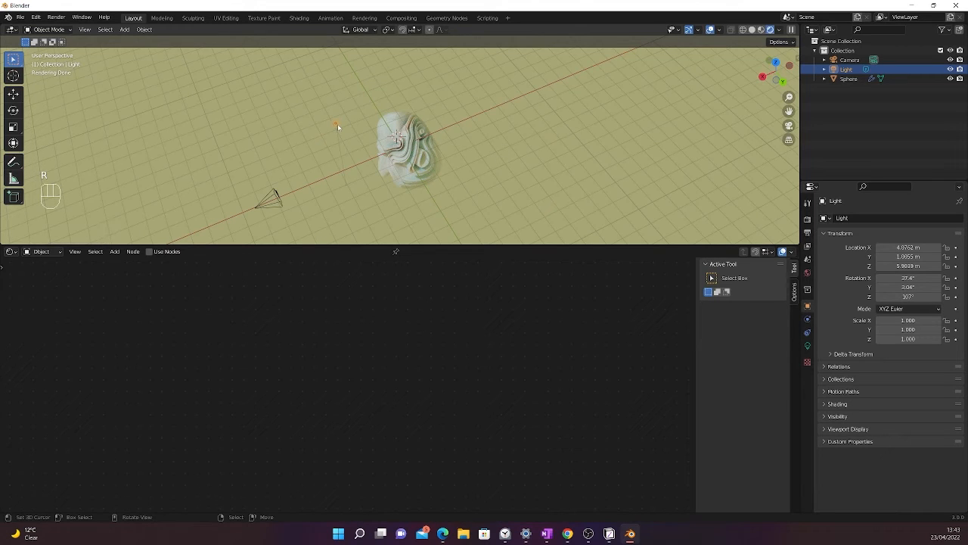
- Try a fully saturated green with hue 0.414 as the point light's colour, and return it to white
click(808, 347)
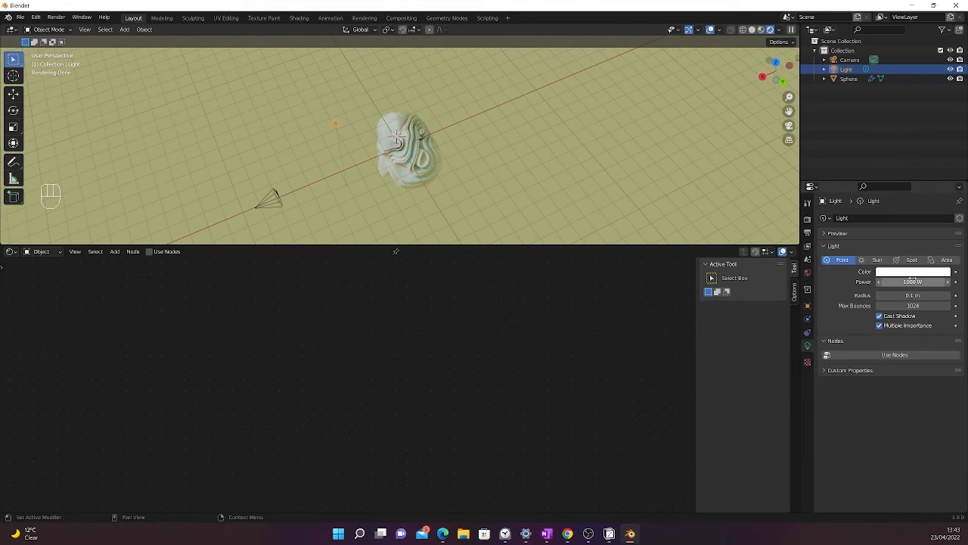
click(912, 270)
click(889, 213)
drag(889, 213, 893, 149)
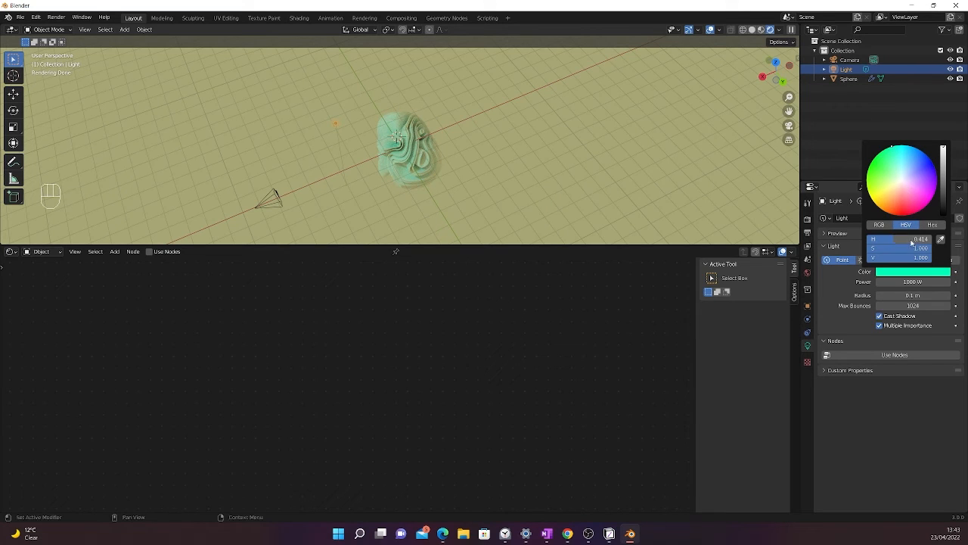
drag(911, 241, 951, 258)
click(879, 225)
- Try hiding the point light to see the sphere without it, and undo the hiding
middle_drag(453, 181, 290, 93)
key(h)
key(g)
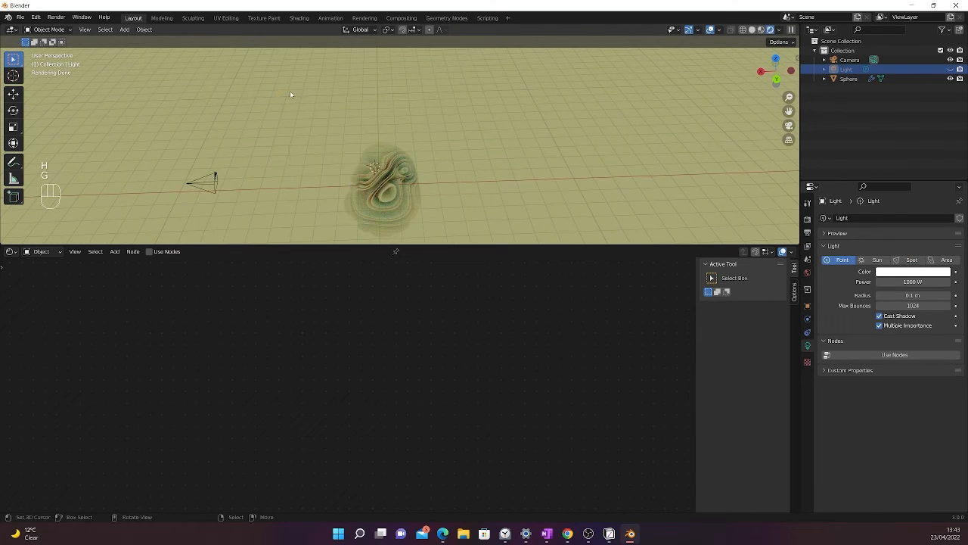
key(ctrl)
key(ctrl+z)
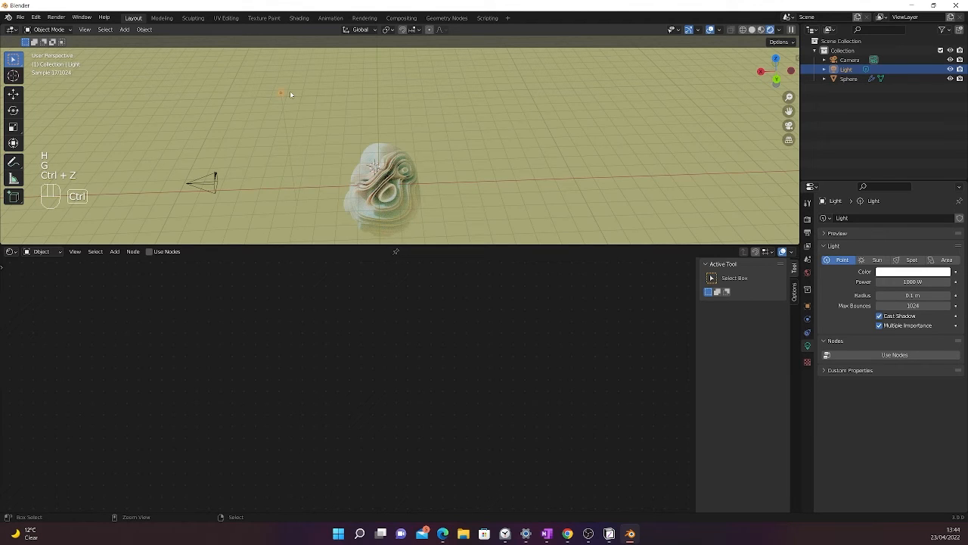
- Move the light about 7.3 m to the other side above the sphere and rotate it about the global X axis
key(g)
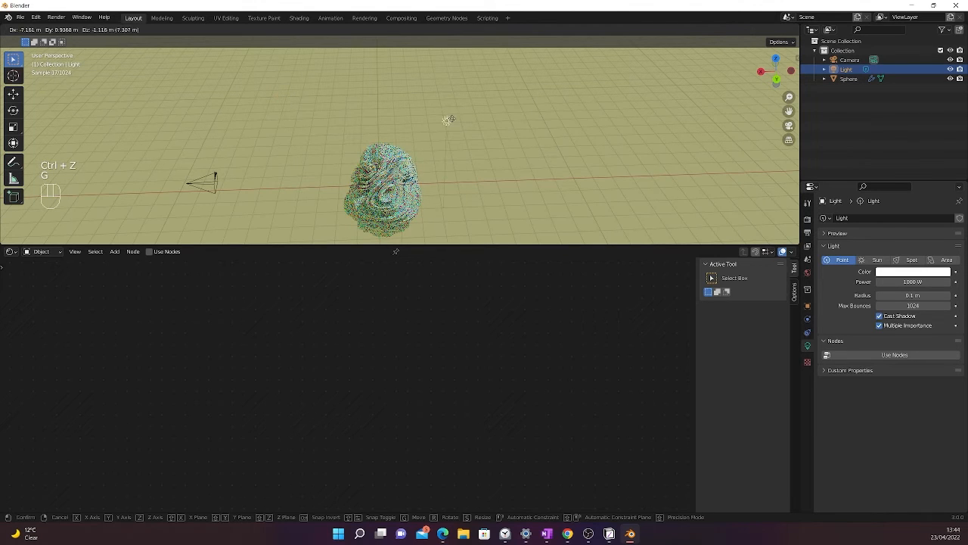
click(449, 119)
middle_drag(449, 119, 412, 161)
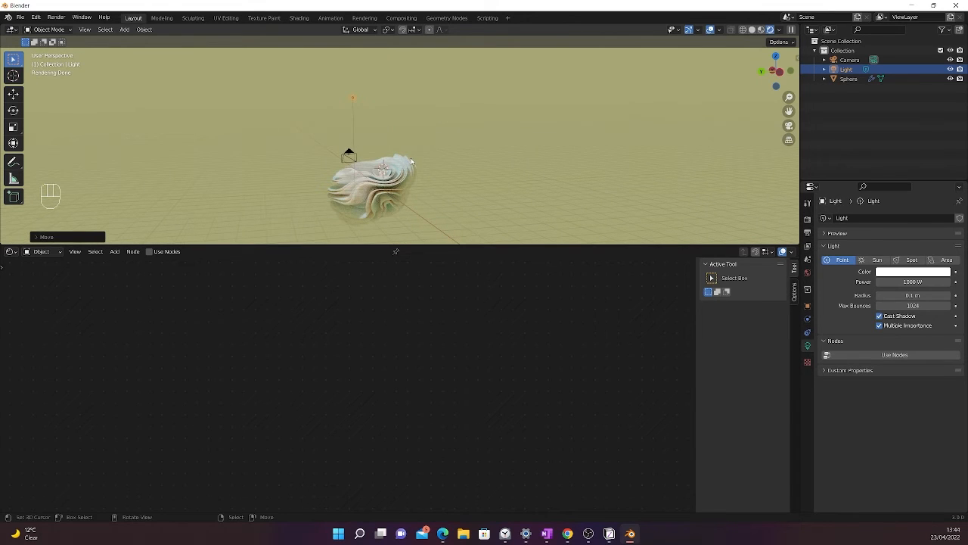
key(r)
key(x)
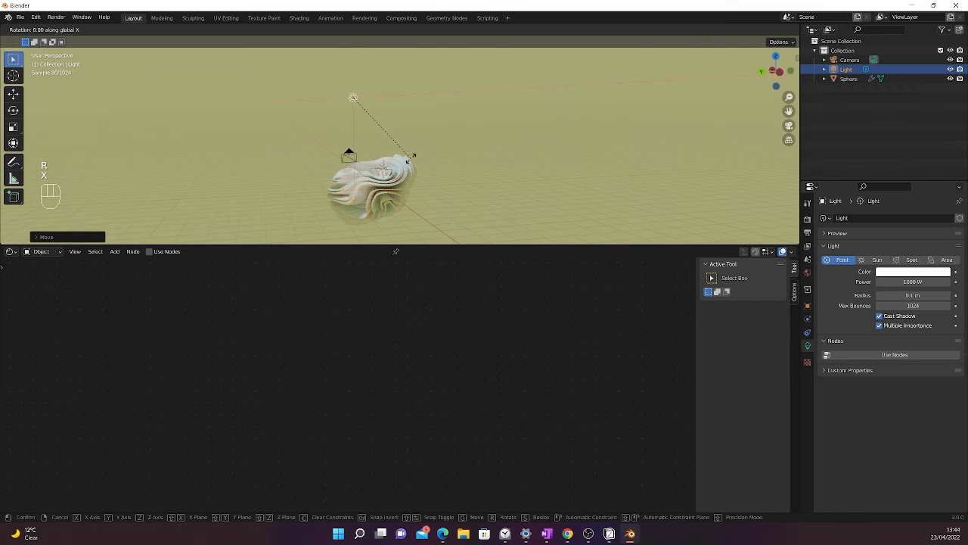
click(384, 167)
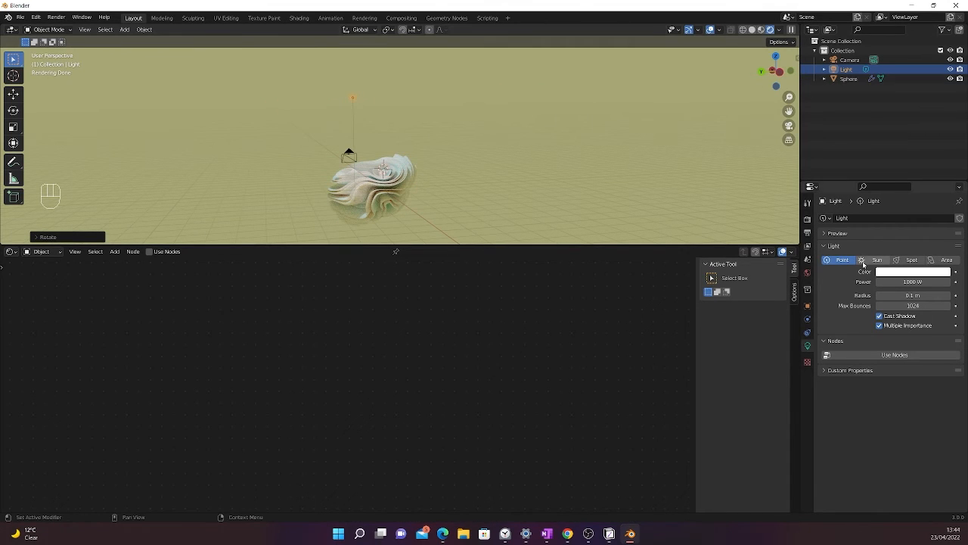
- Change the light's type to Sun and set its strength to 10
click(863, 261)
drag(776, 70, 788, 76)
middle_drag(540, 188, 590, 183)
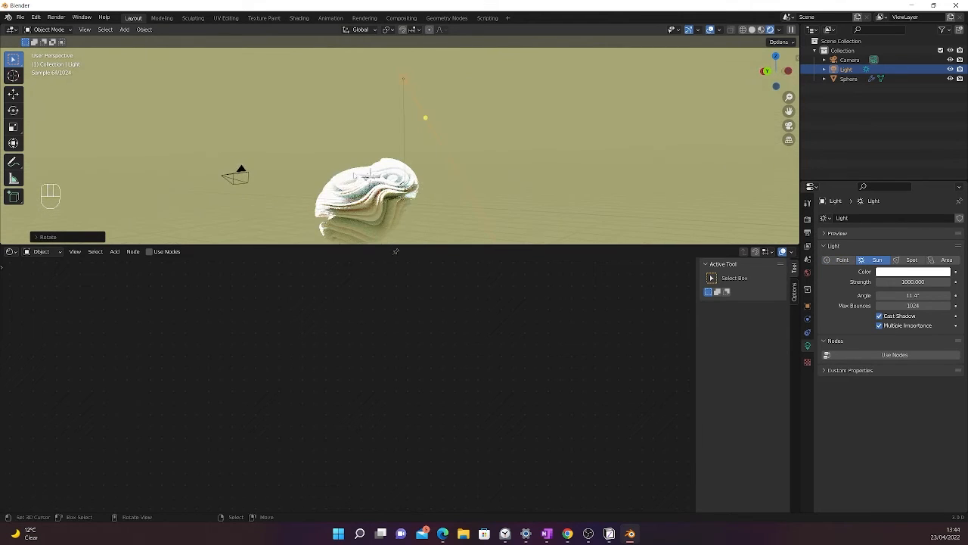
drag(913, 281, 910, 281)
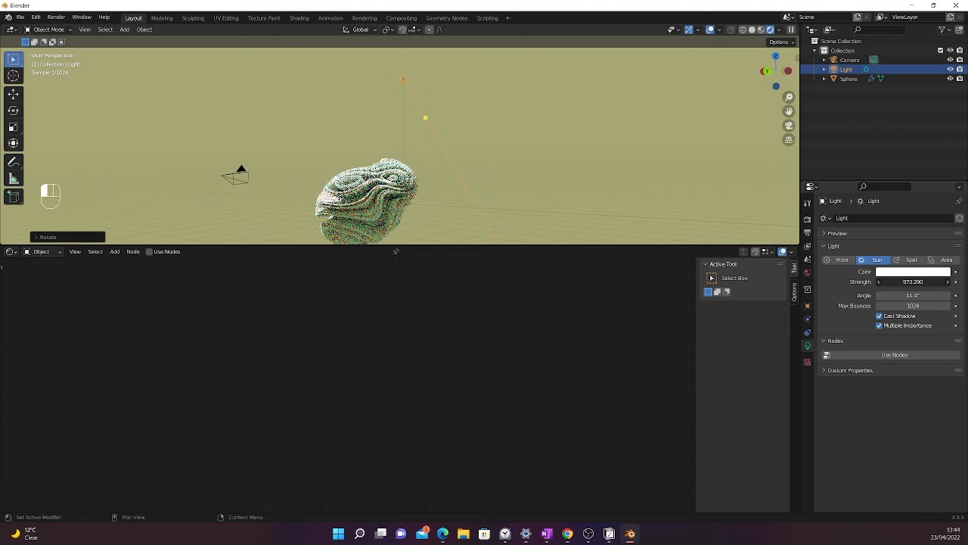
drag(913, 282, 911, 281)
middle_drag(469, 193, 544, 204)
drag(913, 281, 904, 281)
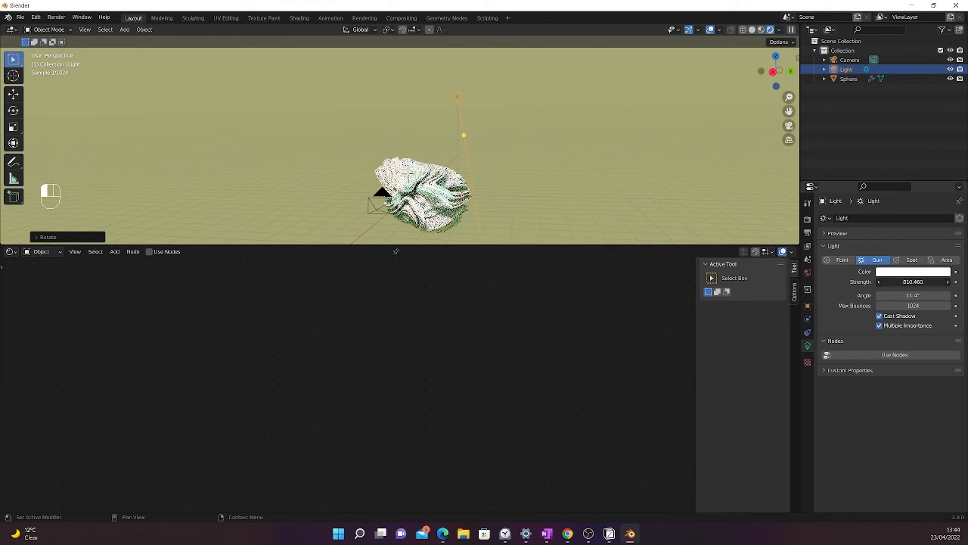
click(913, 281)
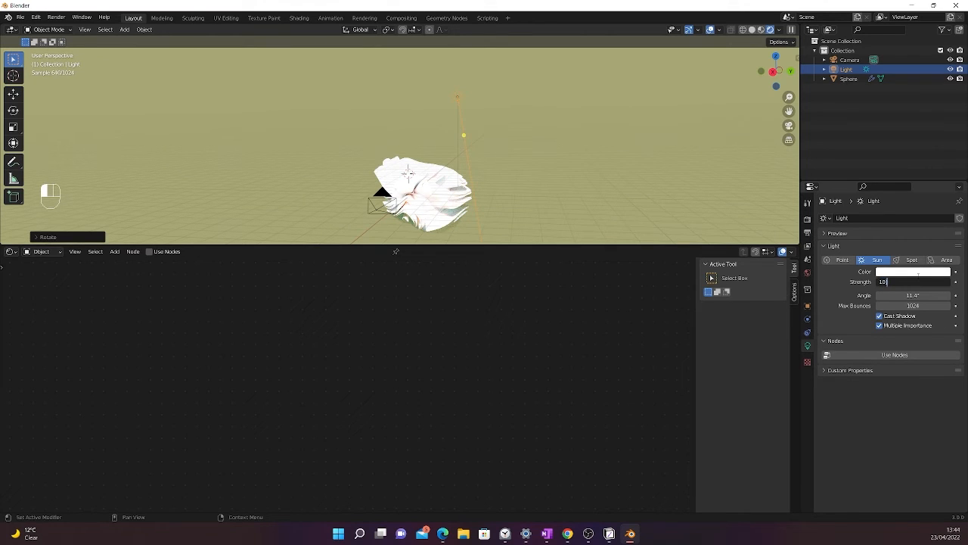
key(Return)
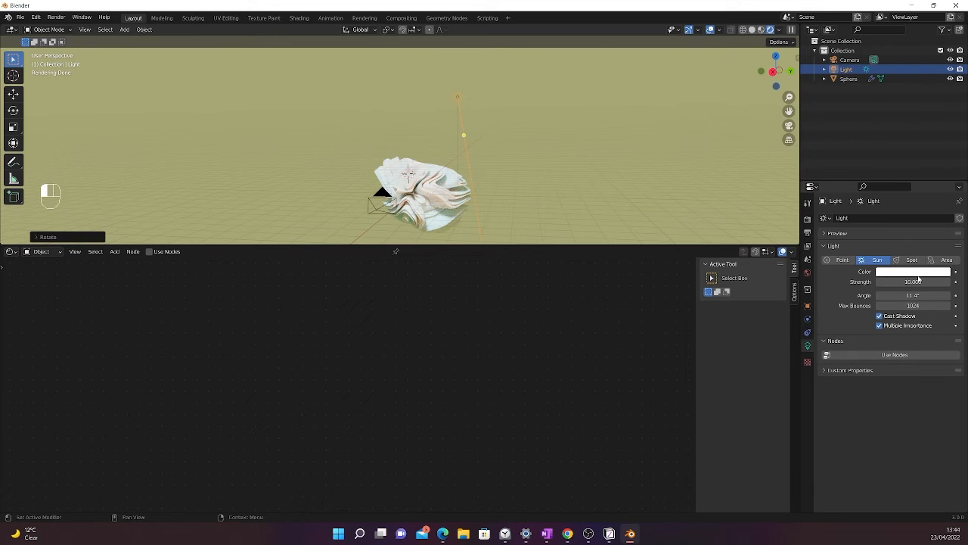
- Align the camera to a close, low side view of the displaced sphere
middle_drag(527, 189, 343, 177)
shift+middle_drag(485, 208, 507, 162)
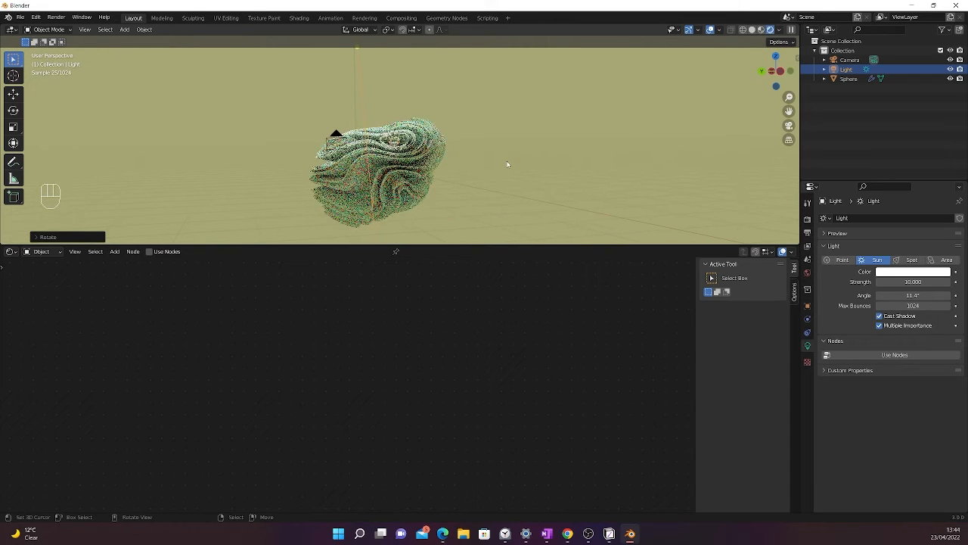
key(ctrl+alt+KP_0)
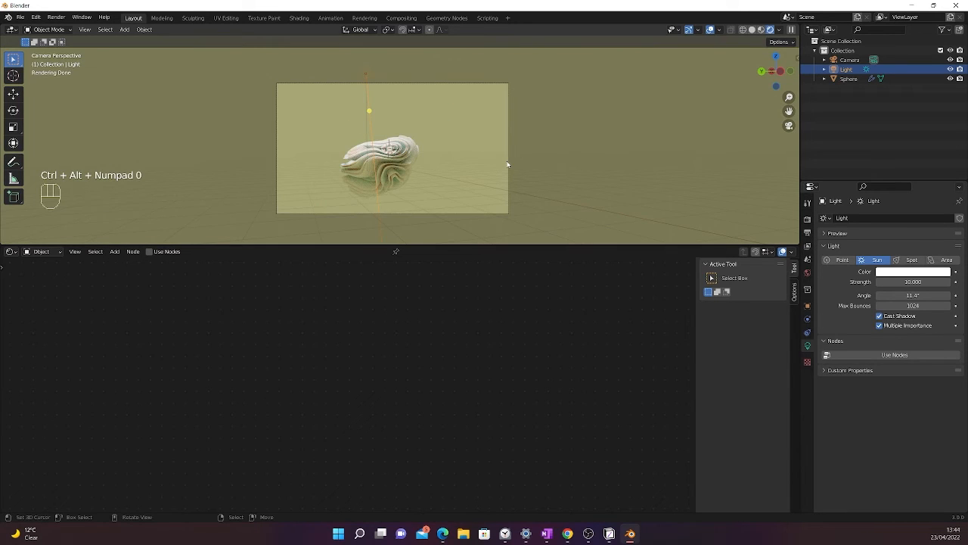
scroll(443, 171, up, 2)
middle_drag(443, 171, 469, 164)
scroll(497, 170, up, 4)
scroll(439, 170, down, 1)
key(ctrl+alt+KP_0)
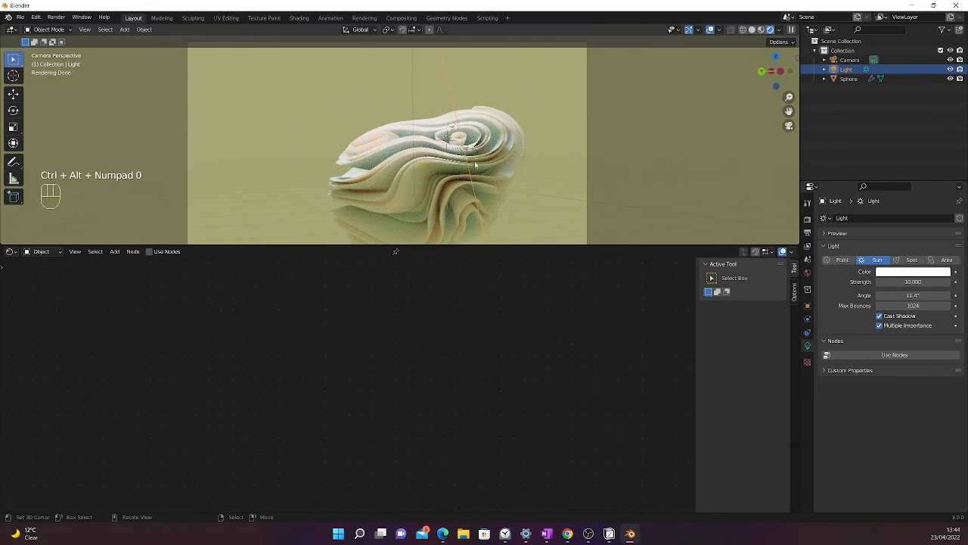
- Select the camera and move it to shift the sphere nearer the horizontal centre of the frame
scroll(484, 168, down, 3)
click(492, 174)
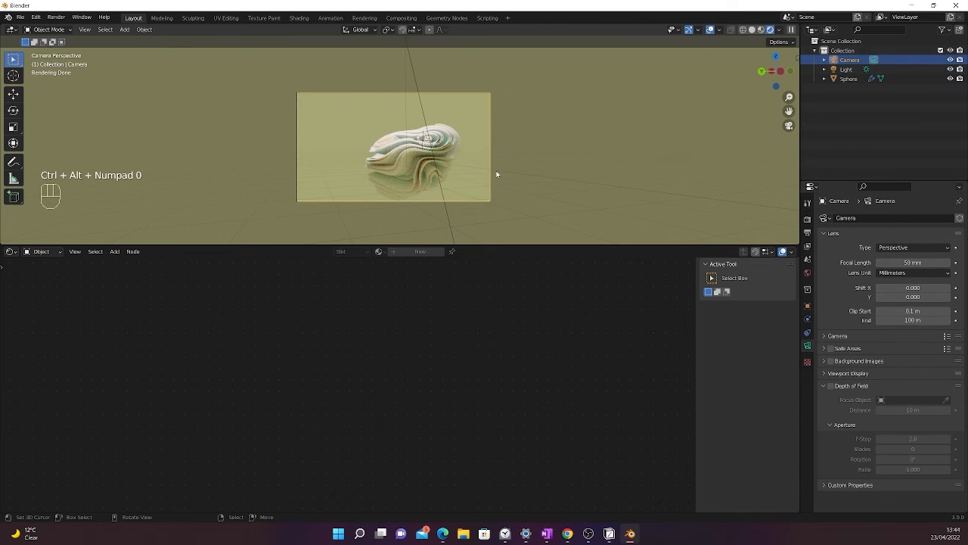
key(g)
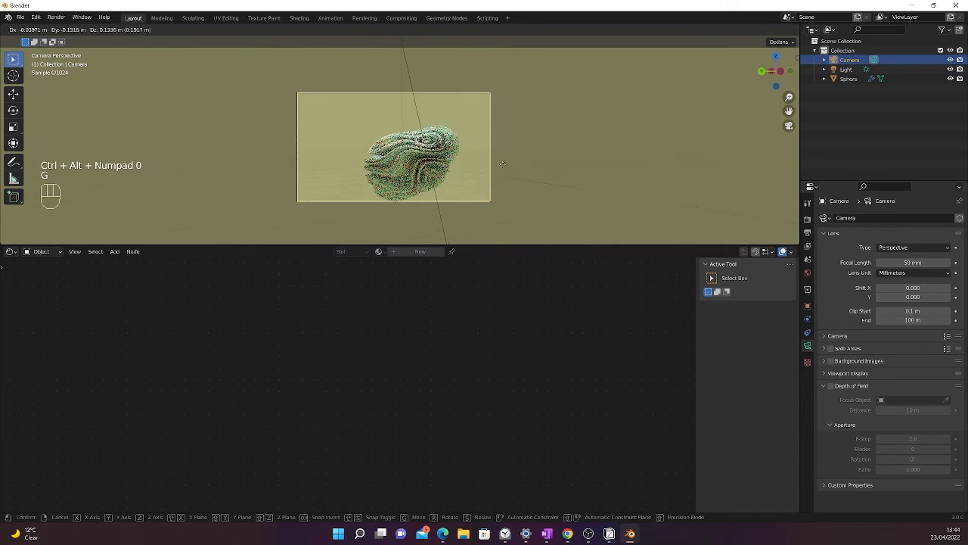
click(531, 150)
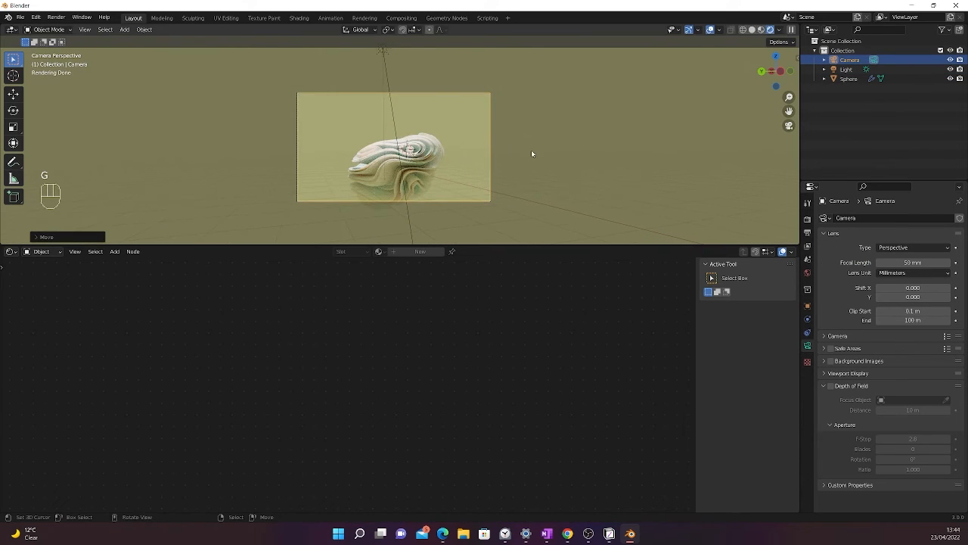
- Move the camera closer to the sphere along the global X axis and sideways along the global Y axis
key(g)
key(x)
key(g)
key(x)
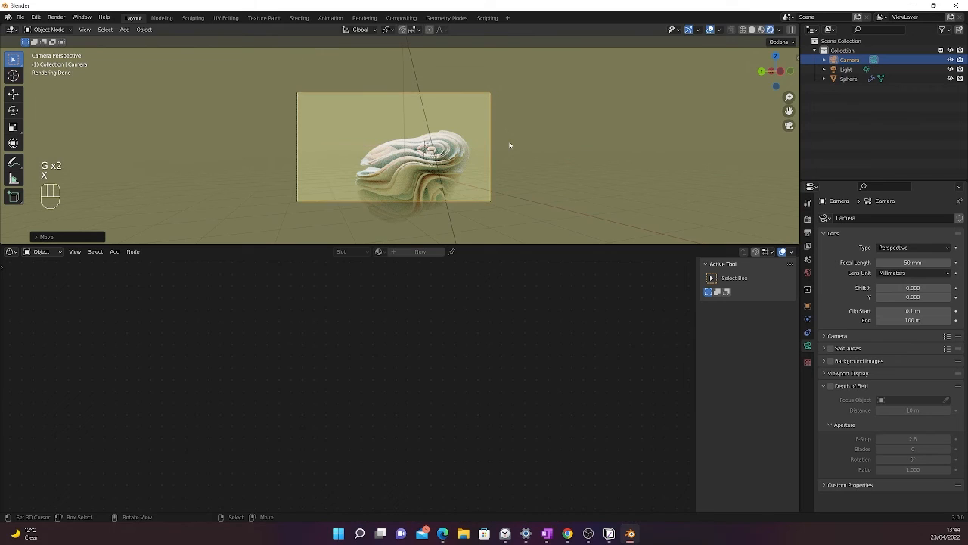
key(y)
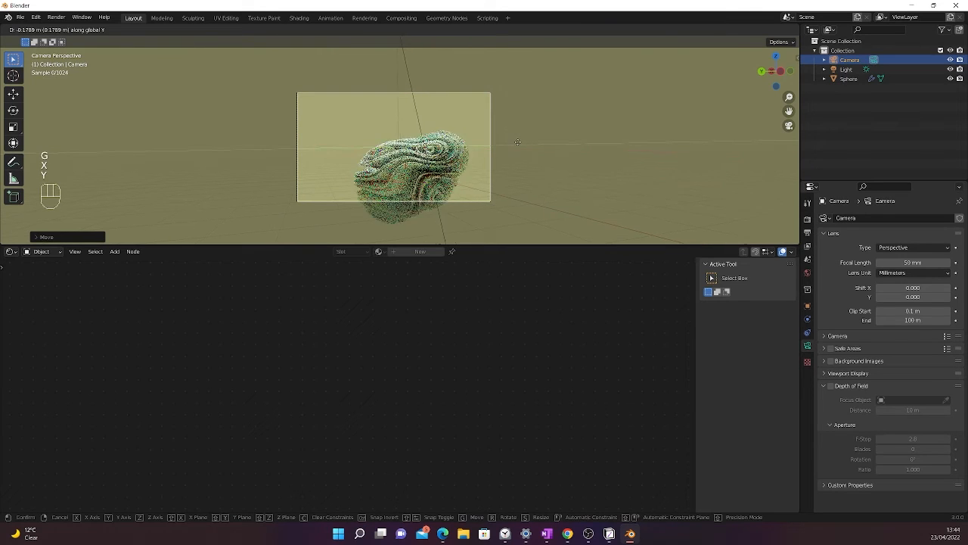
click(536, 142)
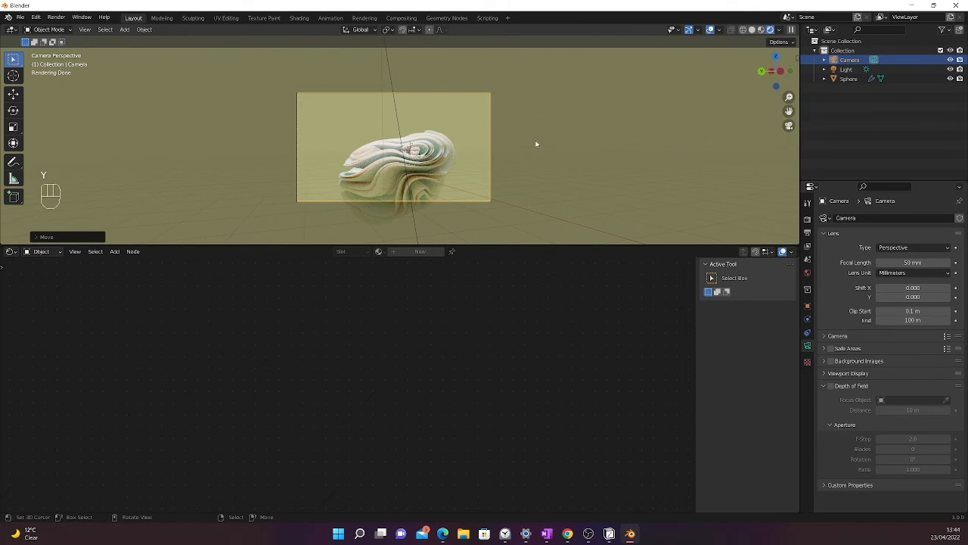
- Select the sun light, rotate it to change its direction over the sphere, and return to the camera view
click(397, 112)
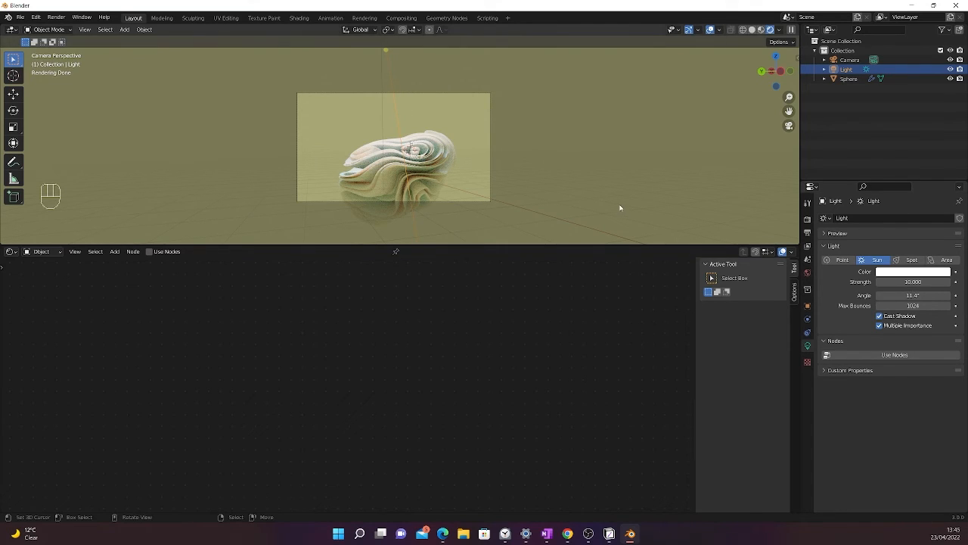
mouse_move(620, 209)
middle_down()
mouse_move(564, 149)
mouse_move(661, 216)
middle_up()
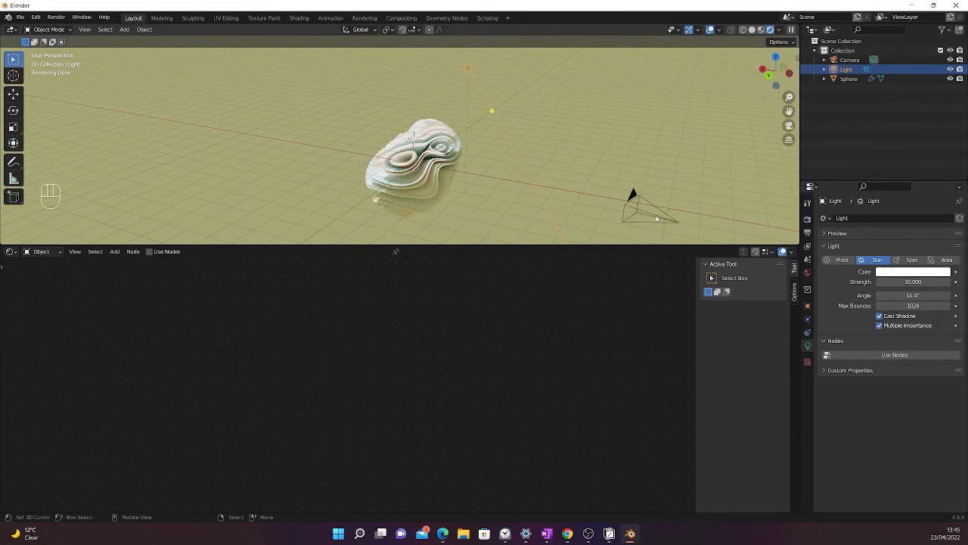
key(r)
click(559, 230)
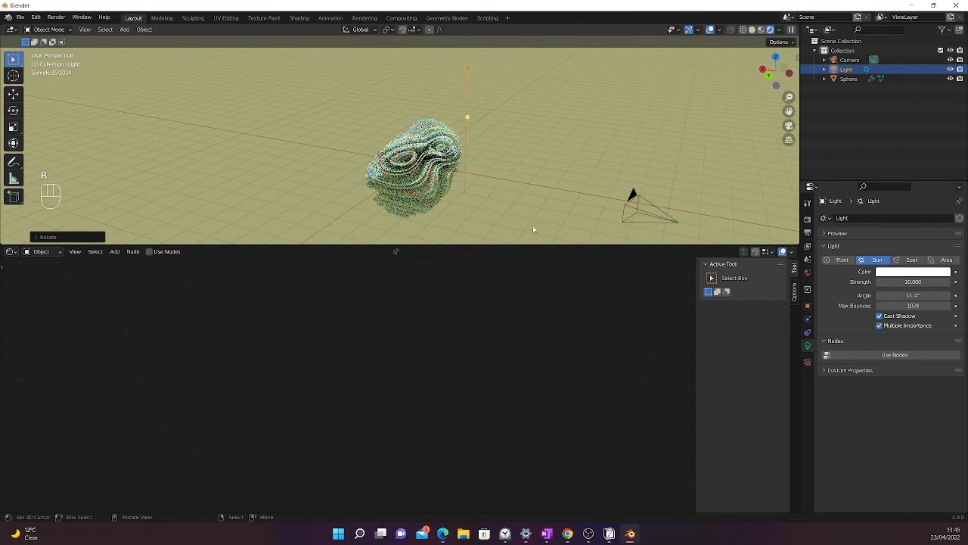
middle_drag(534, 225, 412, 80)
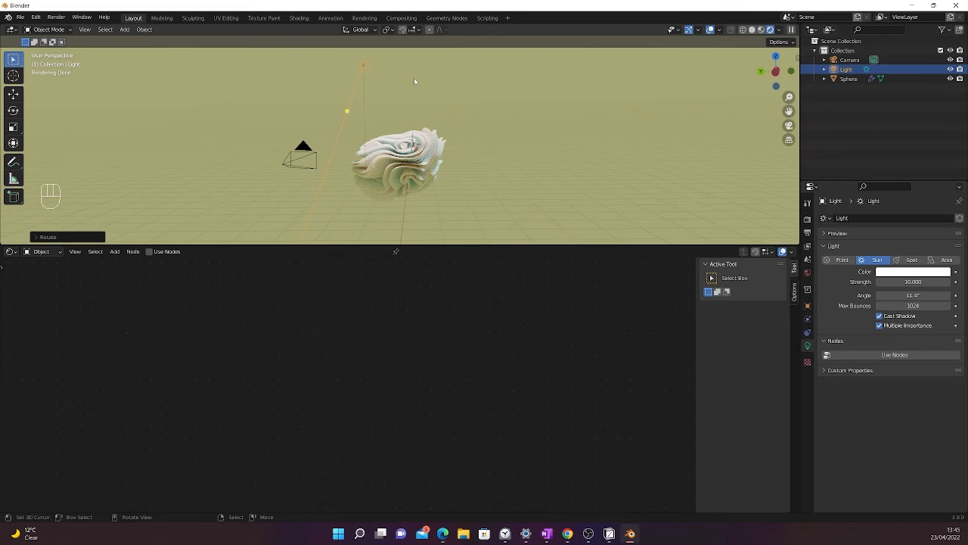
key(KP_0)
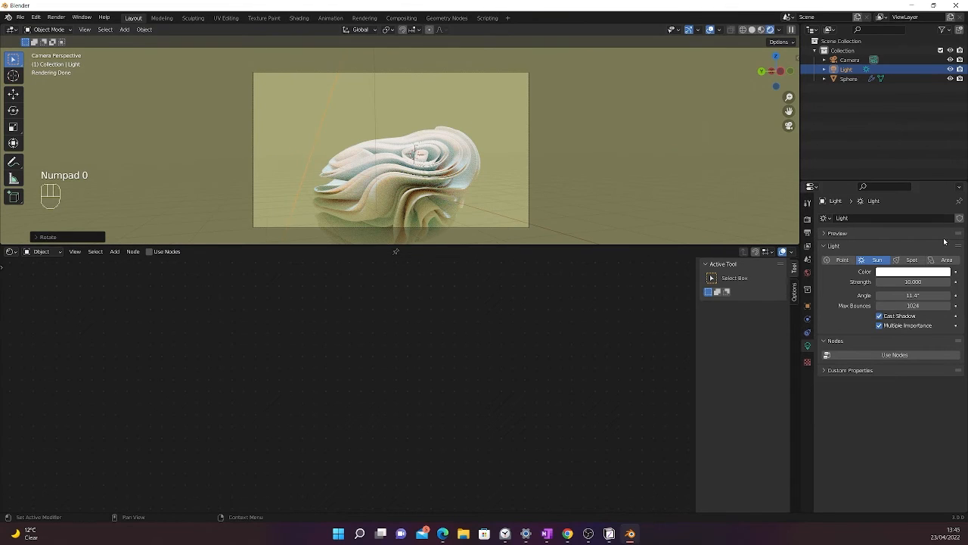
- Lower the sun light's strength to 8.450
drag(913, 281, 886, 282)
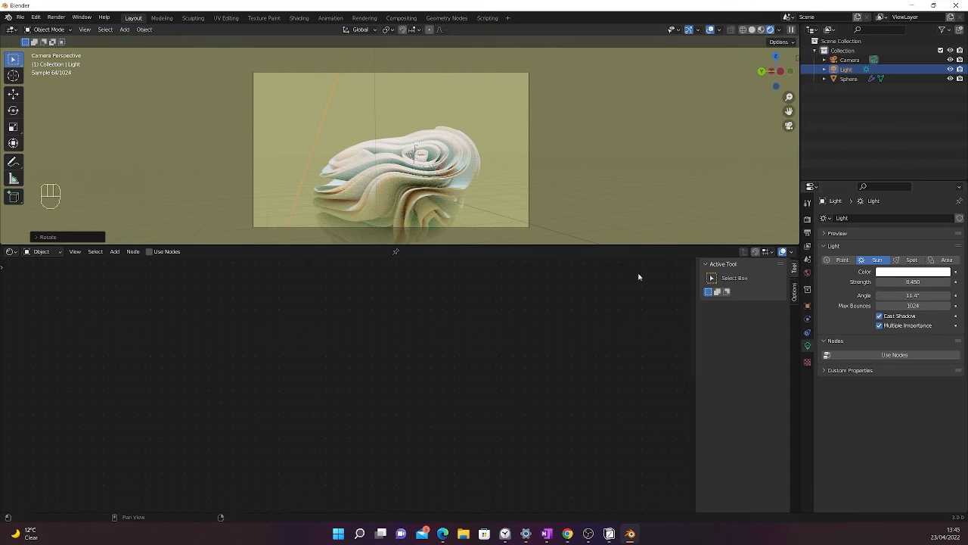
- Select the displaced sphere and set its Subdivision modifier to 7 levels for both viewport and render
click(444, 184)
click(461, 166)
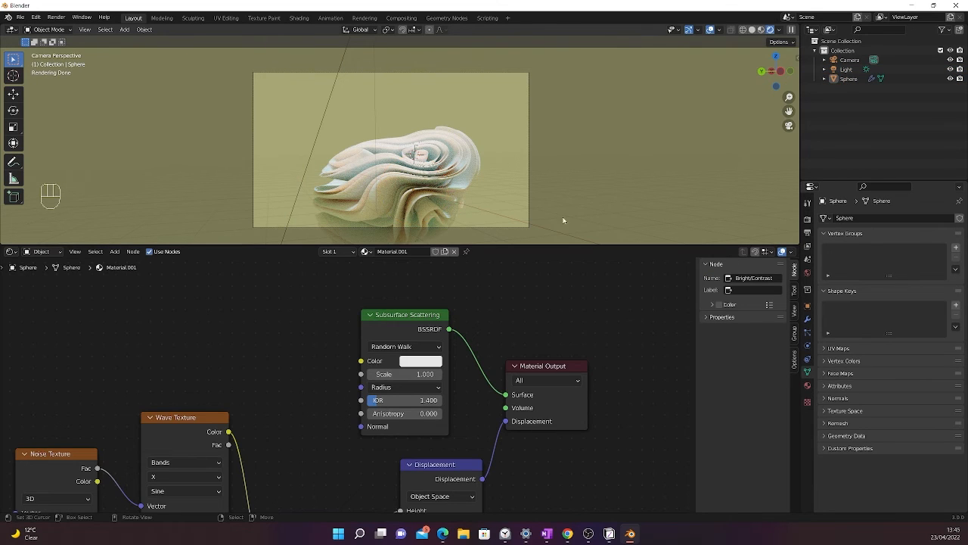
click(807, 318)
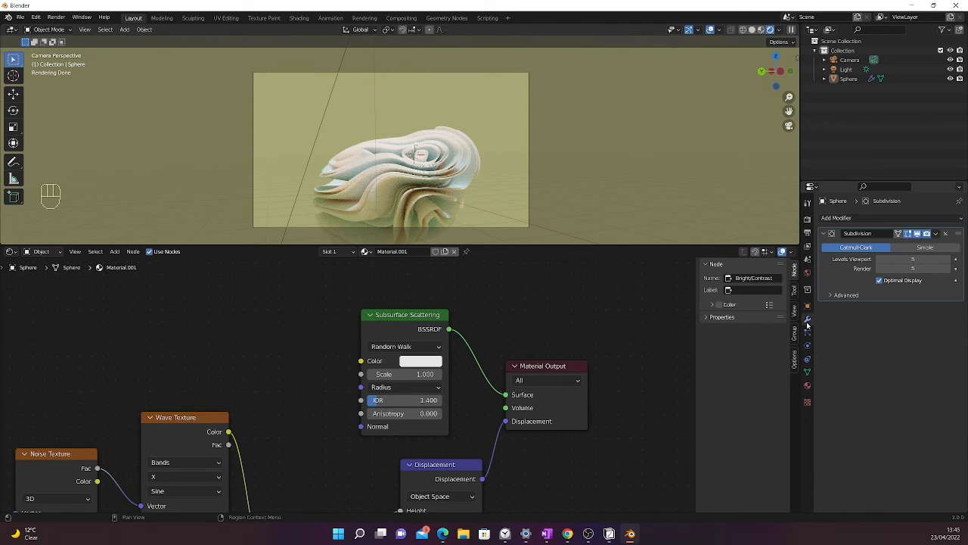
click(907, 259)
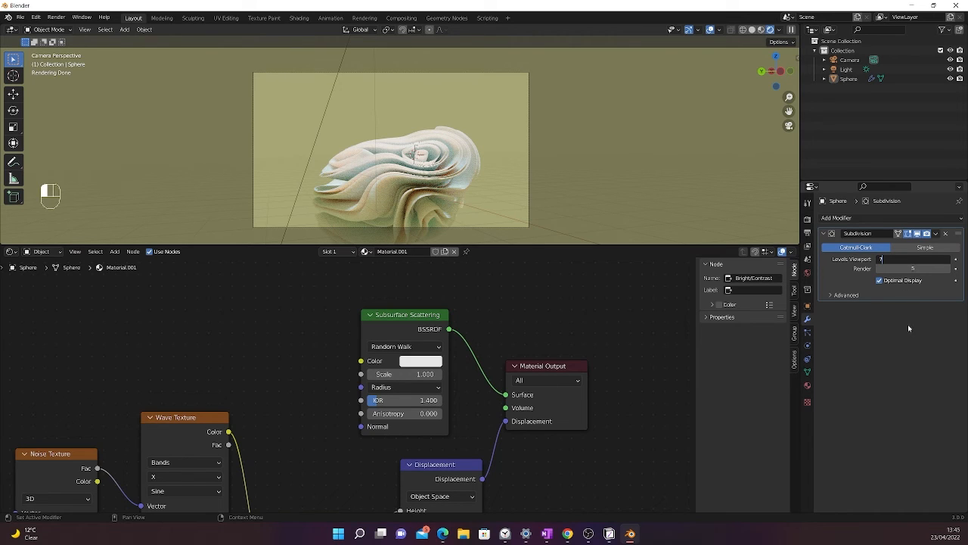
key(Tab)
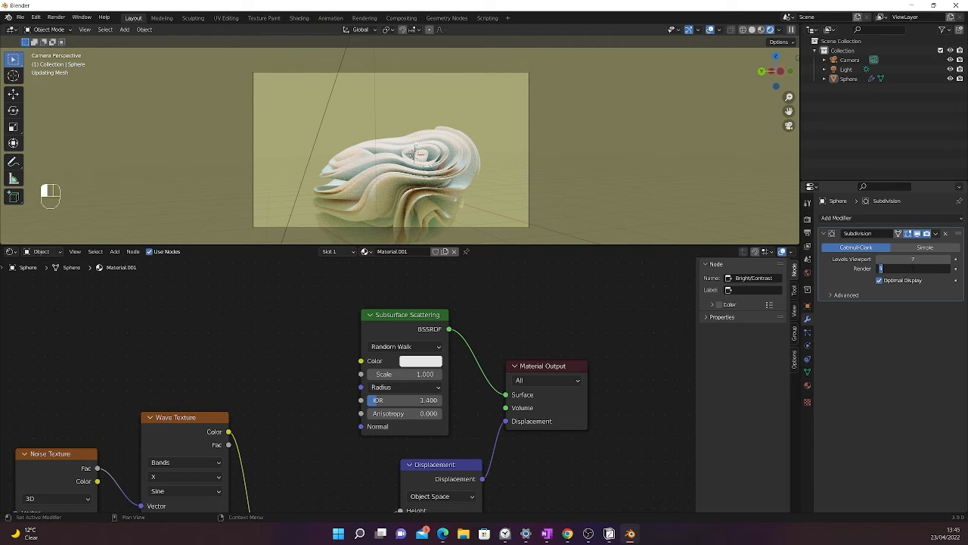
text(7)
click(898, 334)
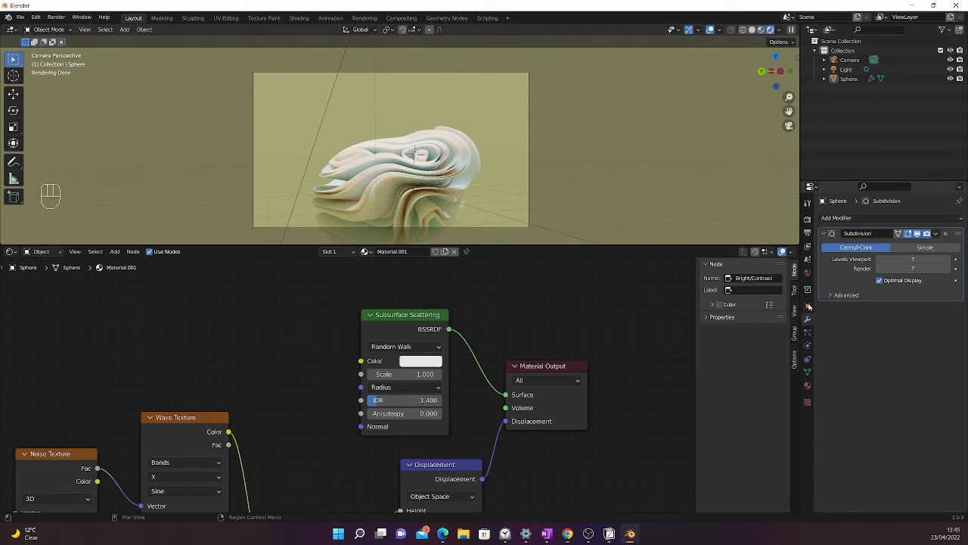
- Change the world background colour from yellow-green to a soft, muted green
click(807, 272)
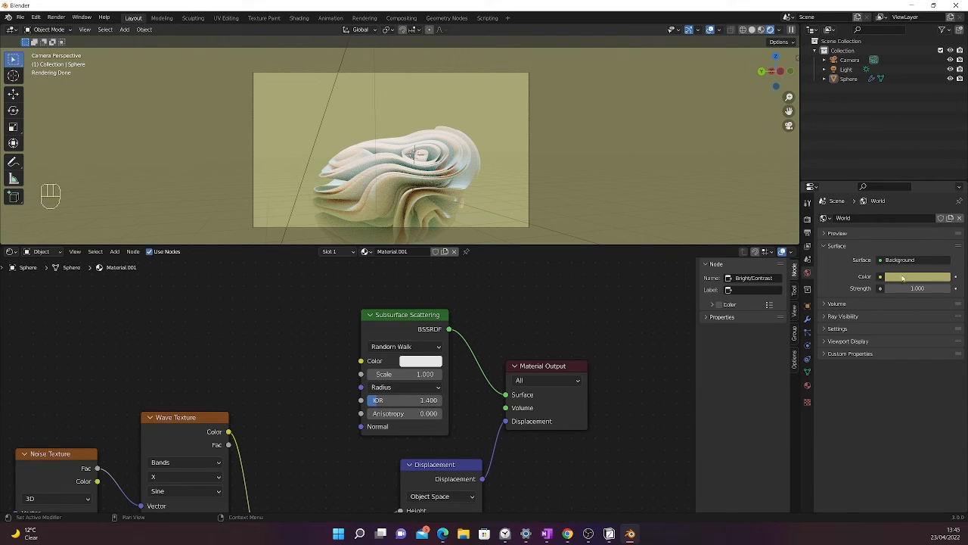
click(903, 278)
click(895, 175)
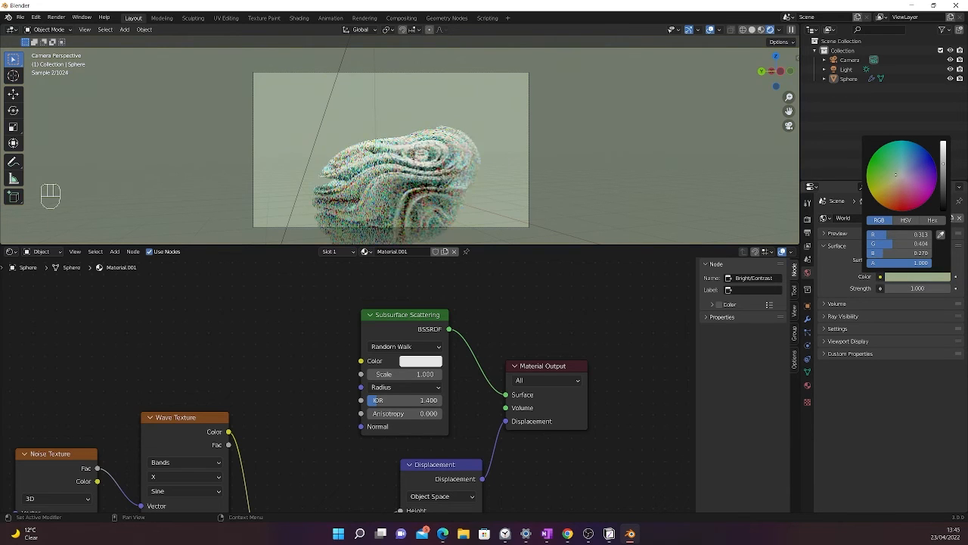
drag(895, 175, 894, 171)
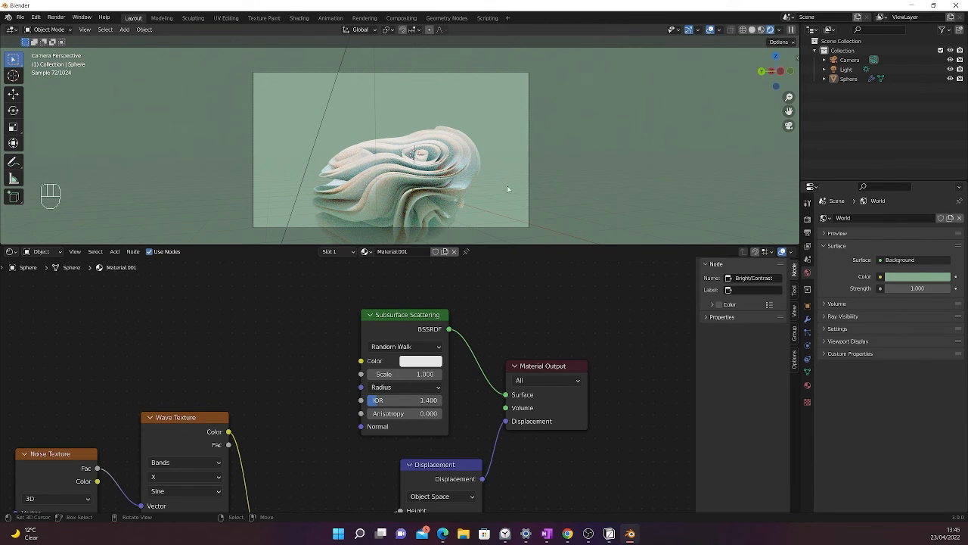
- Try the Christensen-Burley and Random Walk (Fixed Radius) methods on the Subsurface Scattering node, and return it to Random Walk
click(424, 347)
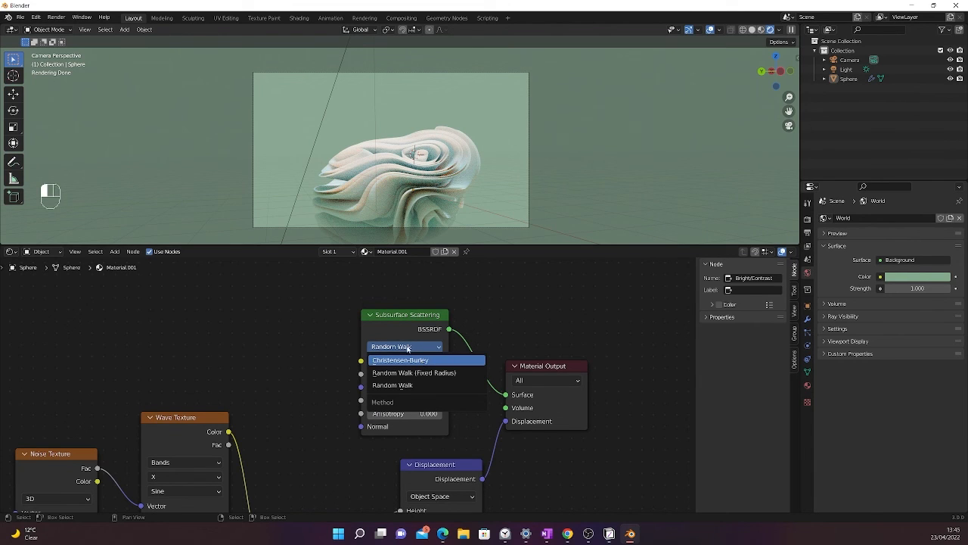
click(410, 365)
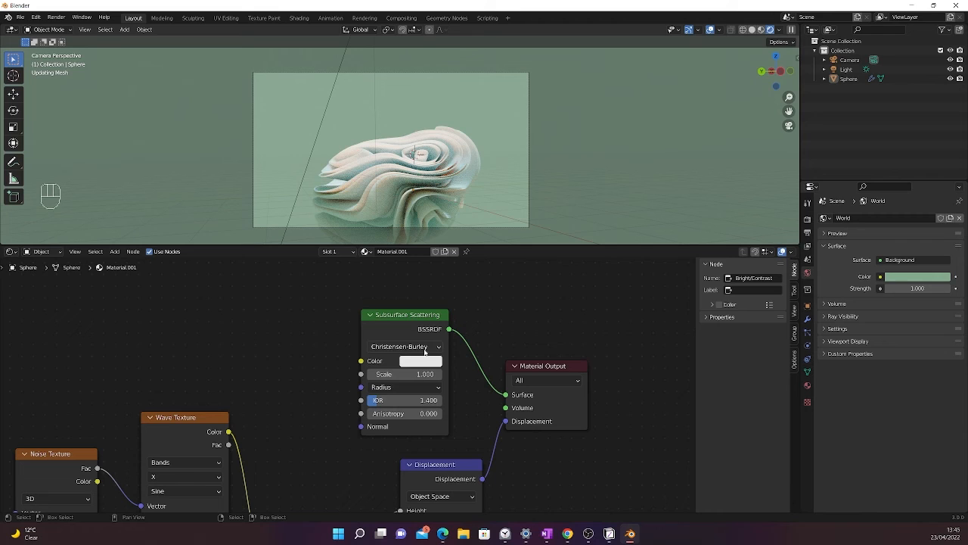
click(424, 350)
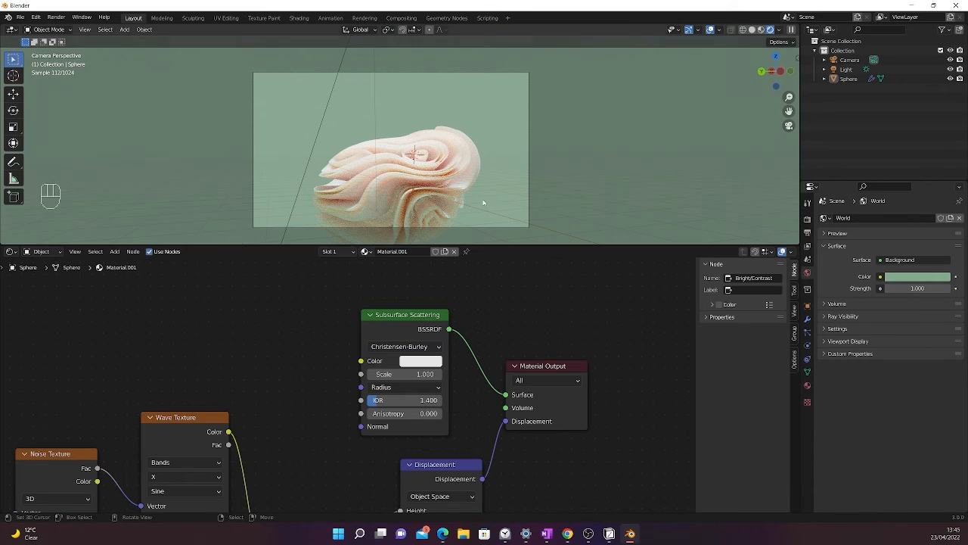
click(413, 346)
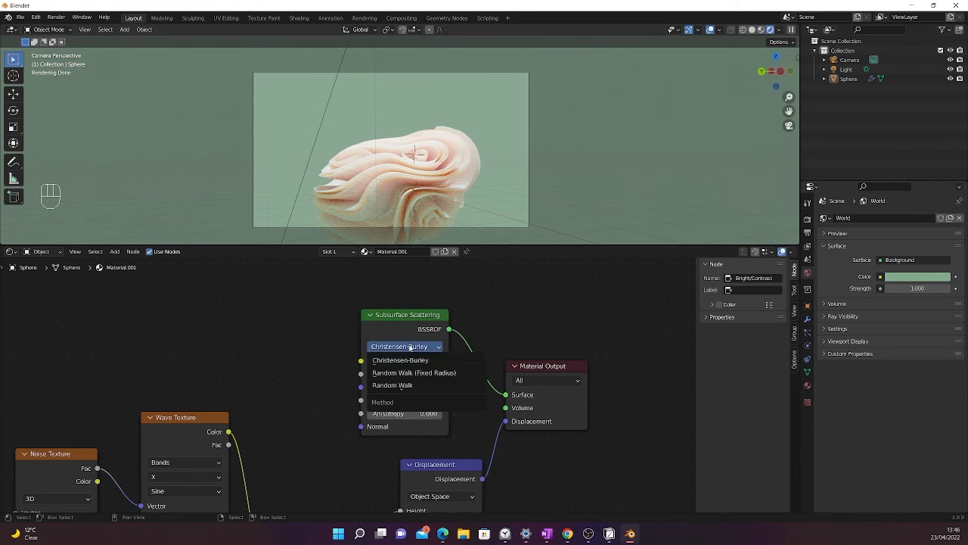
click(409, 385)
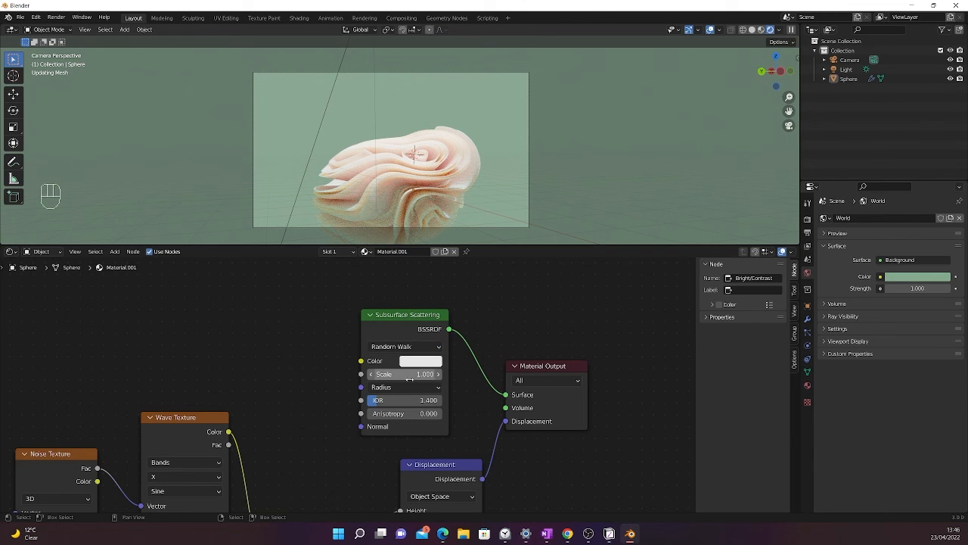
click(416, 346)
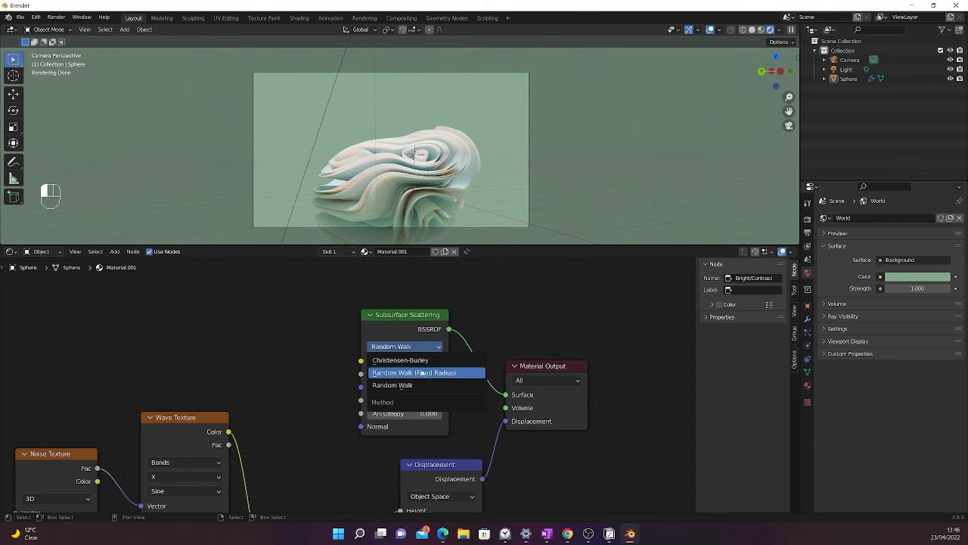
click(421, 373)
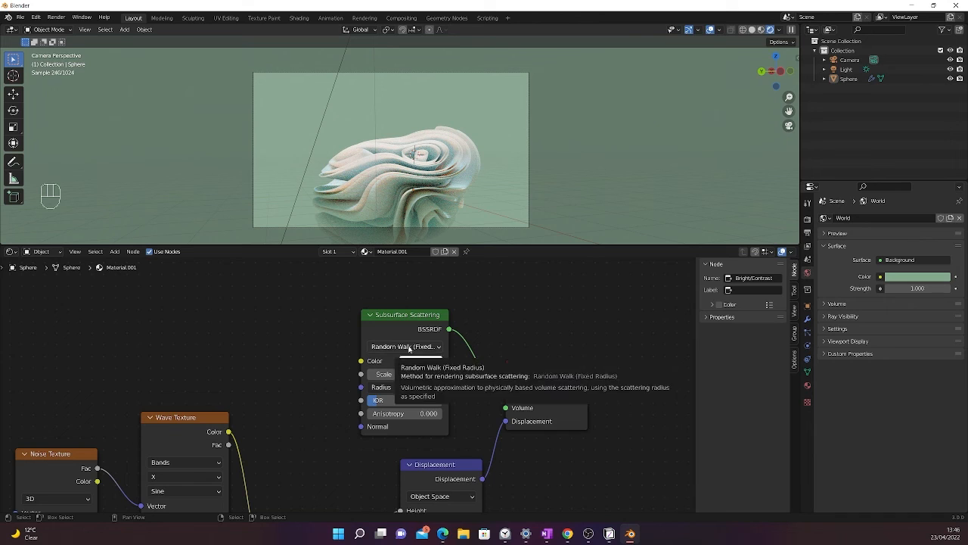
click(411, 346)
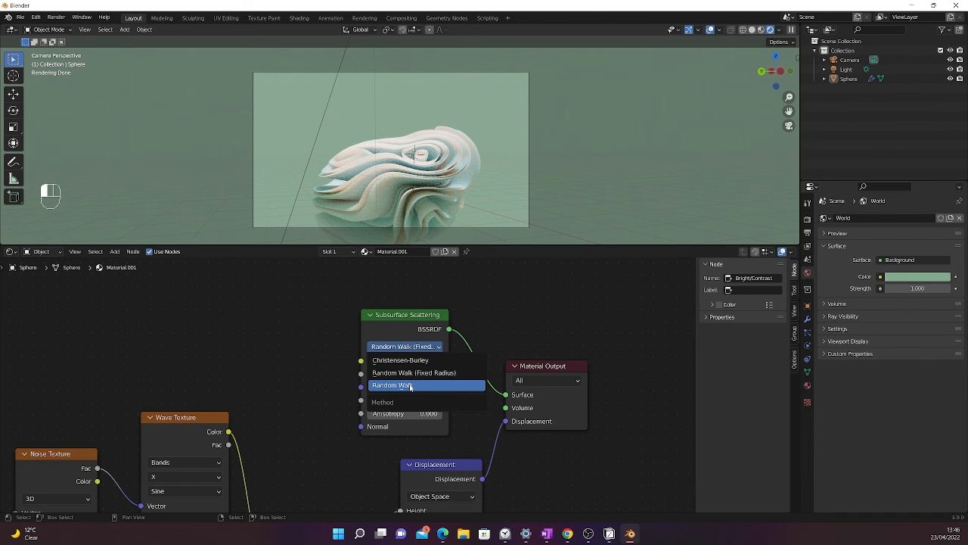
key(Return)
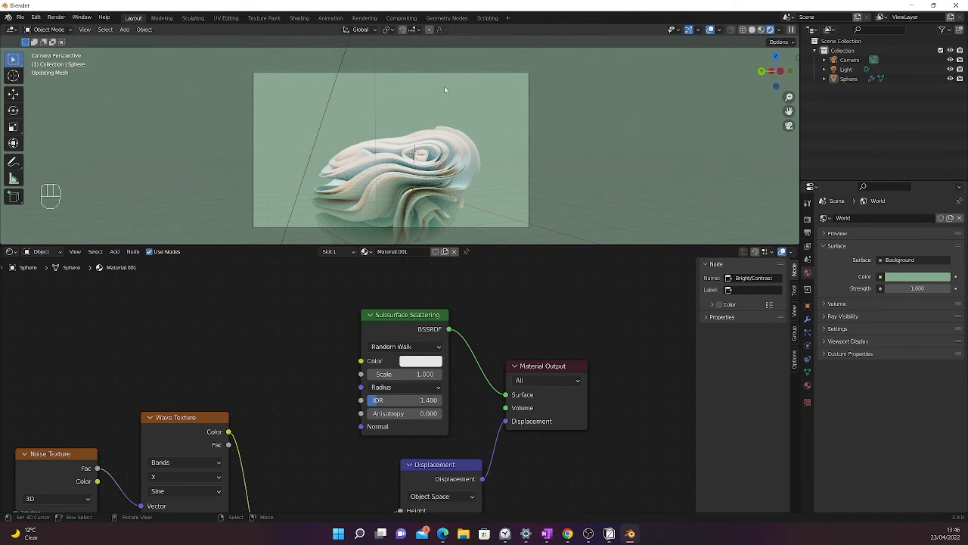
- Render a still image of the displaced sphere from the camera view and inspect the render in progress
click(56, 16)
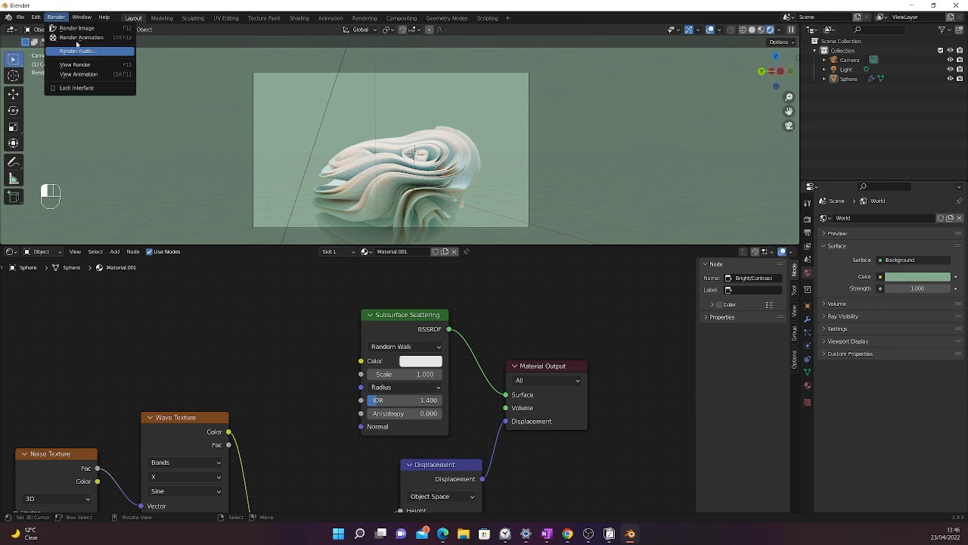
click(77, 28)
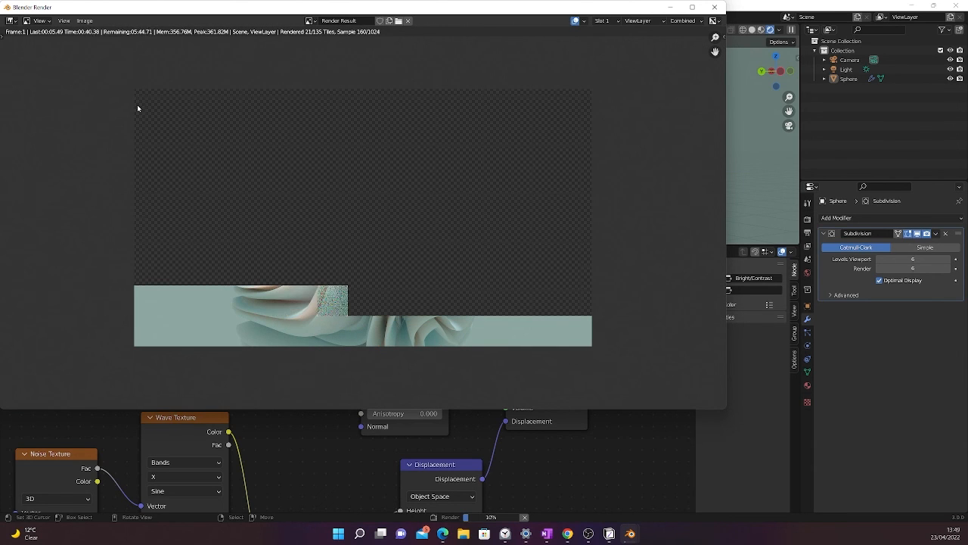
scroll(63, 68, up, 1)
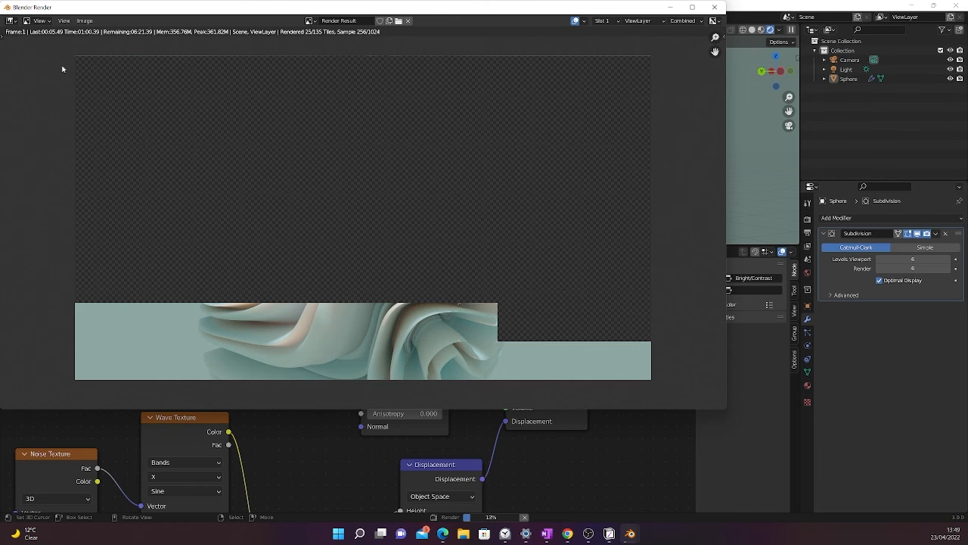